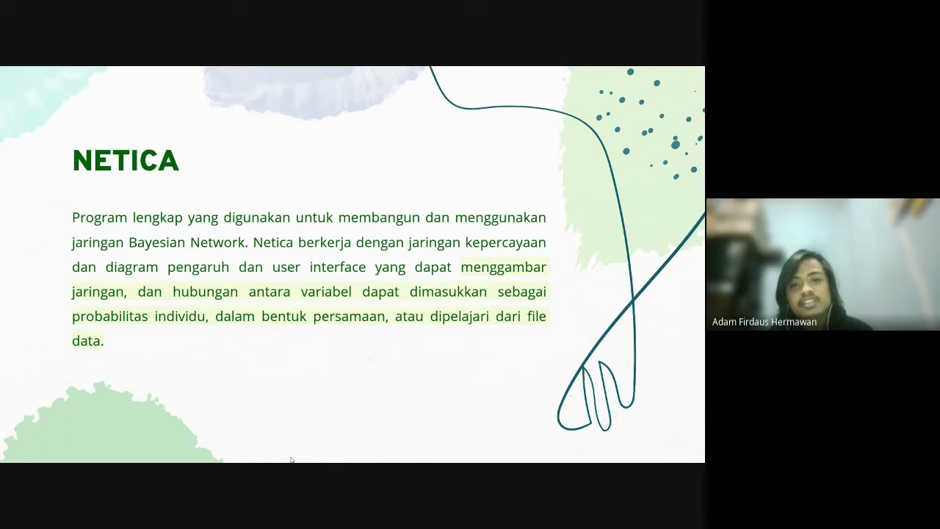
Advance the presentation, minimize the open windows, and switch to Chrome with the Norsys download page, dismissing its downloads bar.
key(Right)
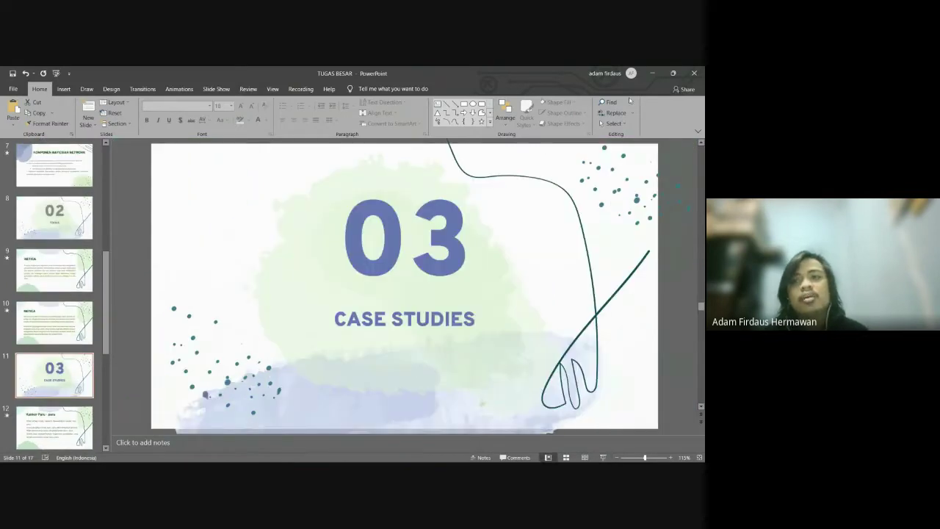
click(646, 73)
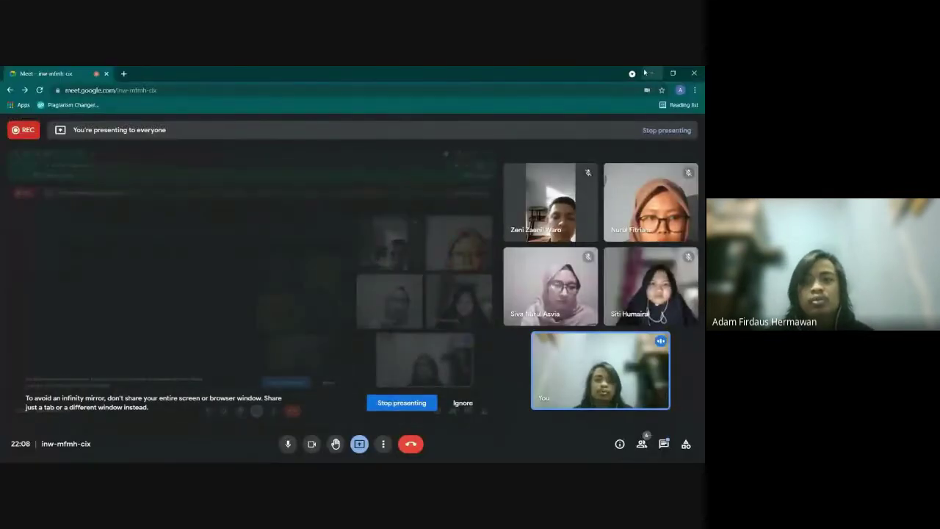
click(648, 73)
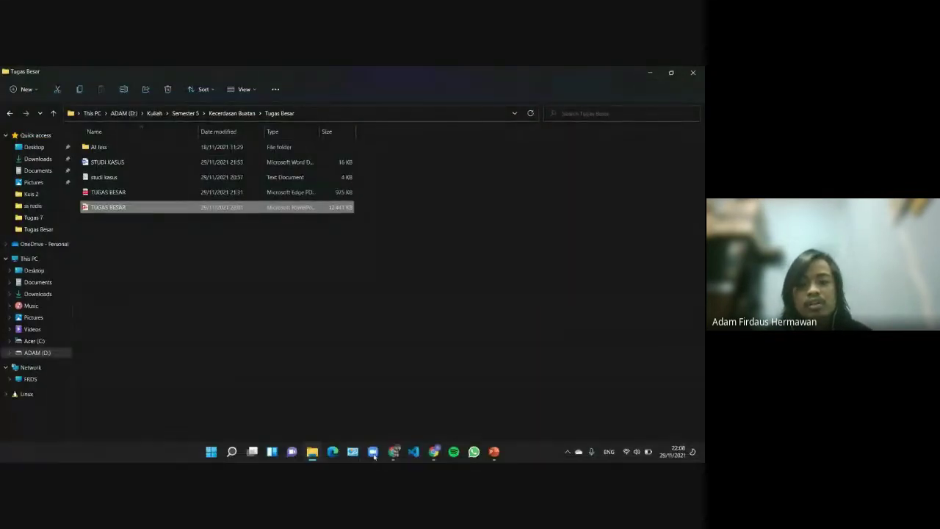
mouse_move(394, 453)
click(367, 399)
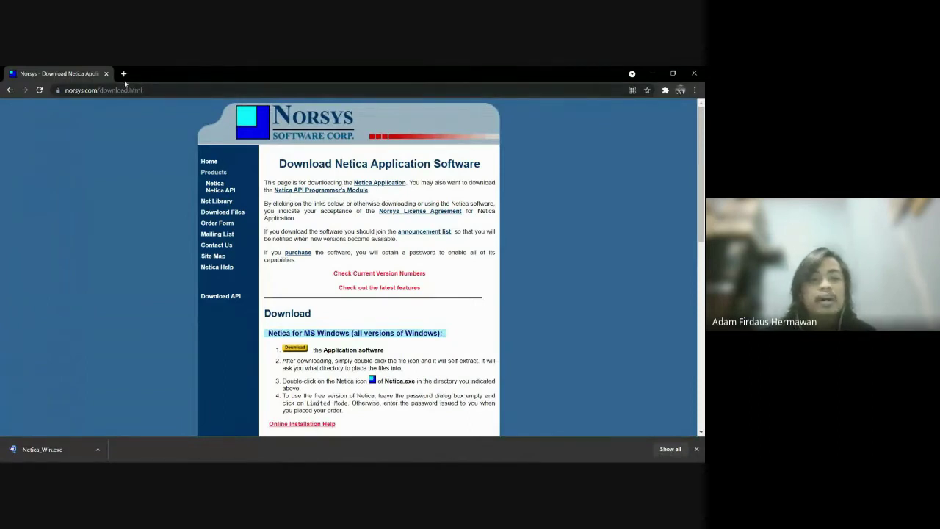
click(696, 448)
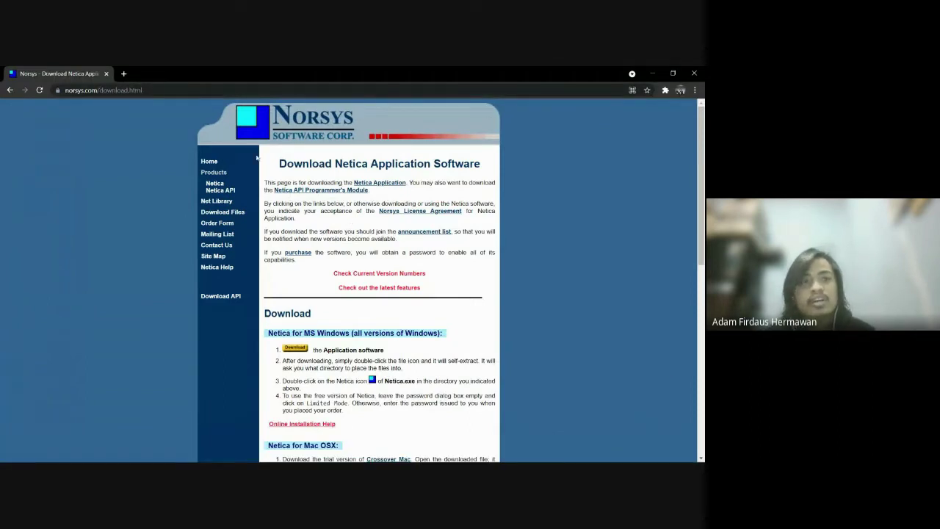
Search the web for "netica" in a new browser tab and open the Download Netica Application Software result.
click(123, 73)
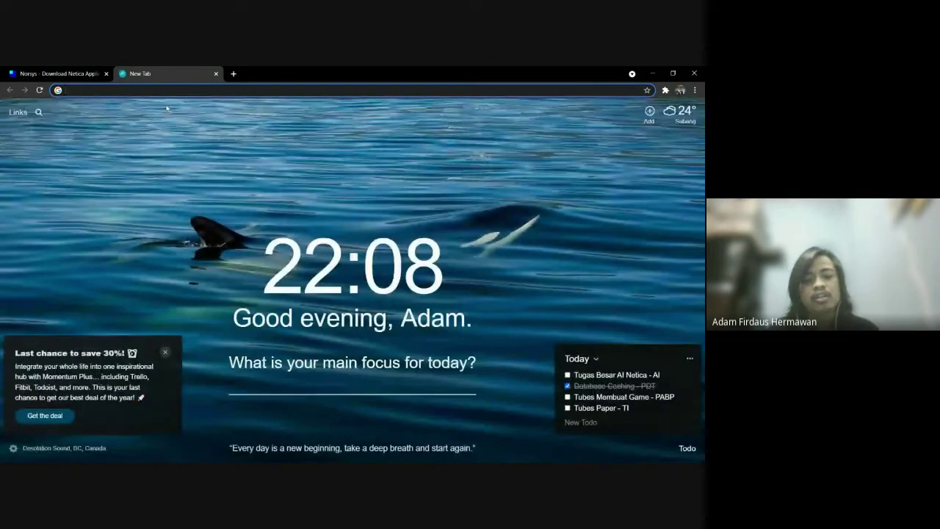
text(neti)
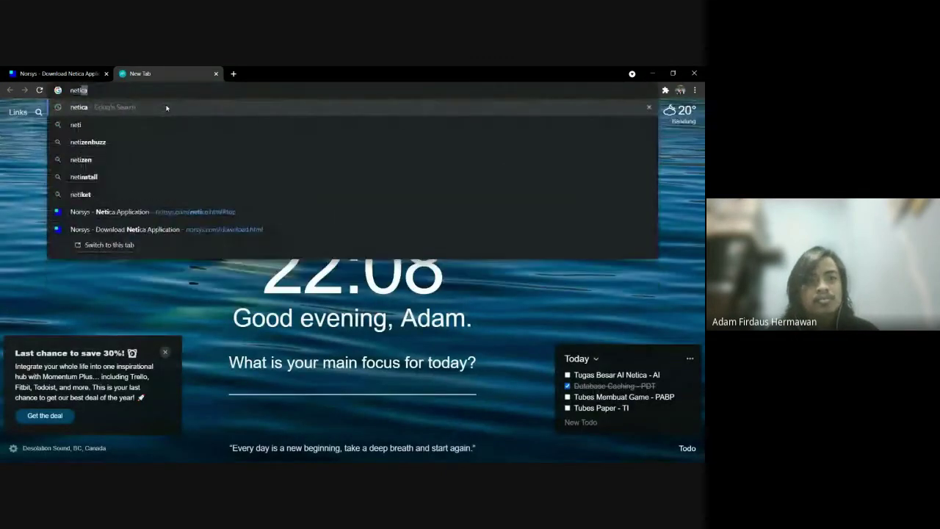
text(ca)
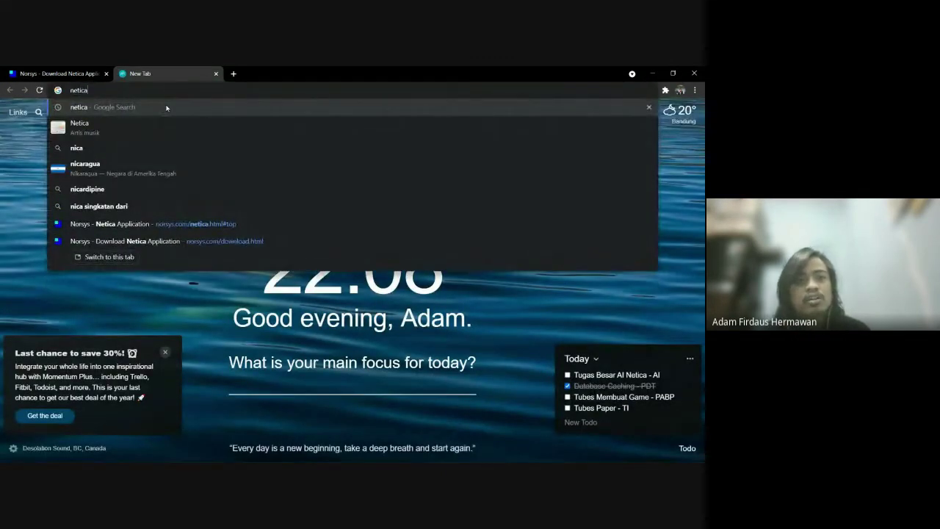
key(Return)
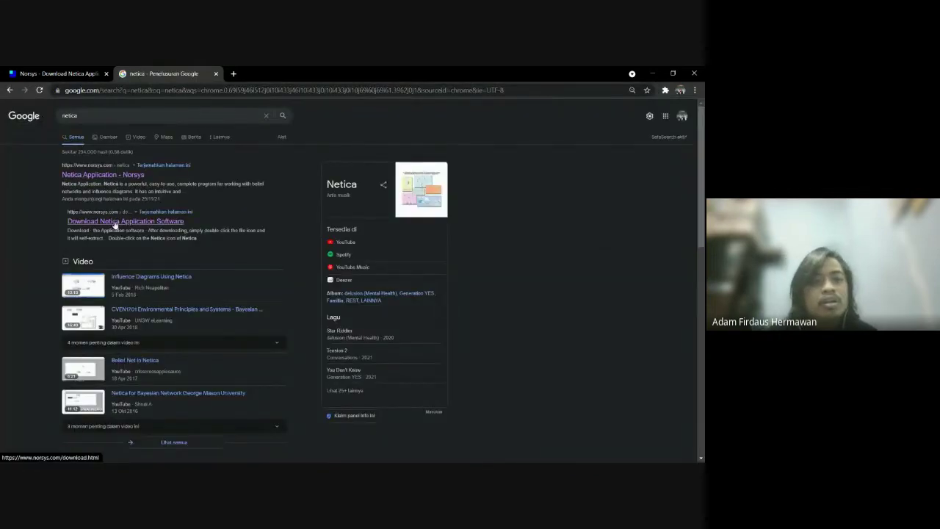
click(83, 226)
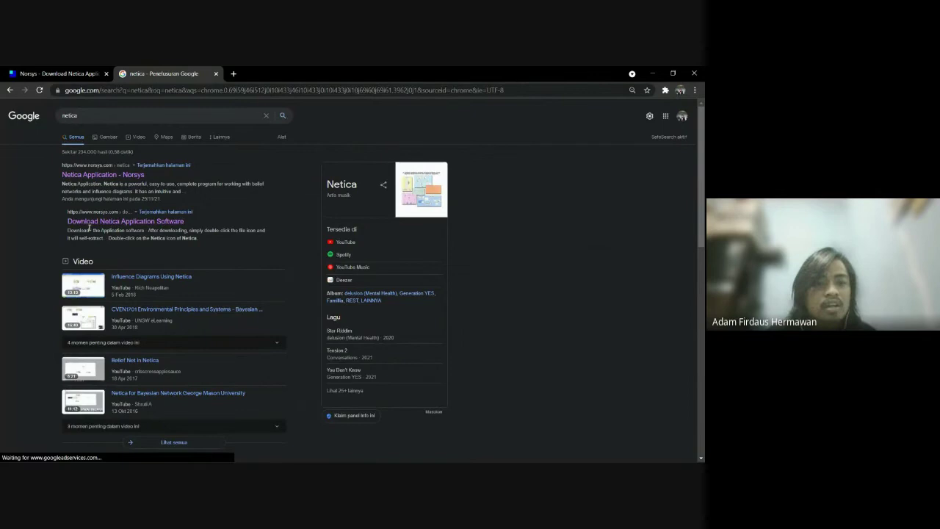
click(113, 228)
Download the Netica application software for MS Windows and dismiss the downloads bar.
scroll(316, 250, down, 3)
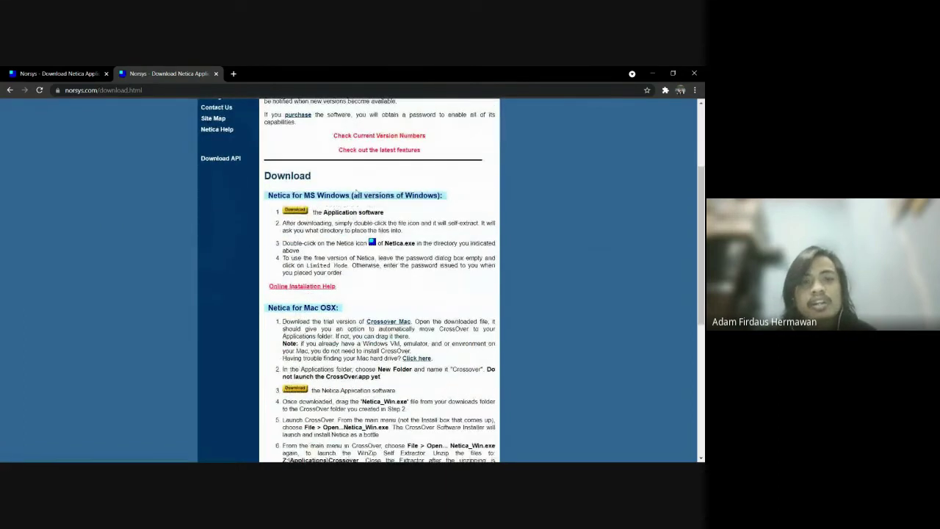
scroll(351, 195, down, 1)
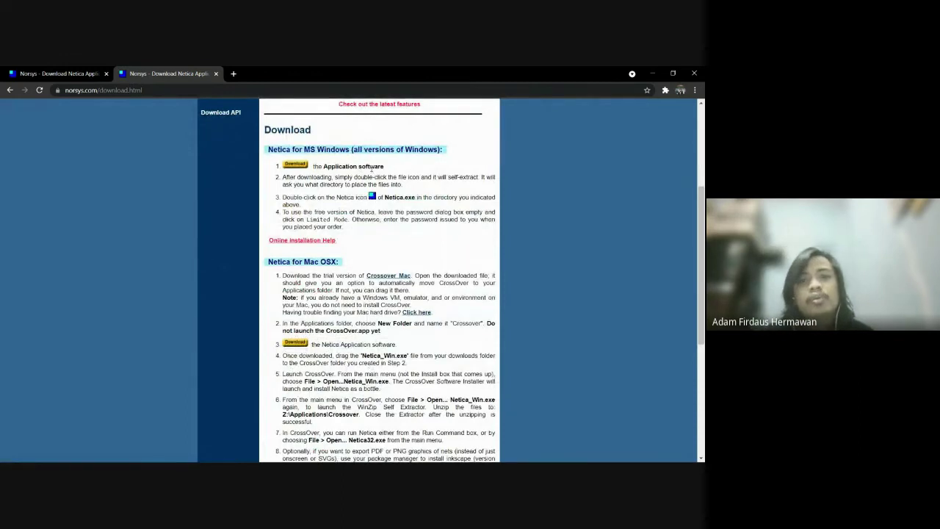
click(296, 167)
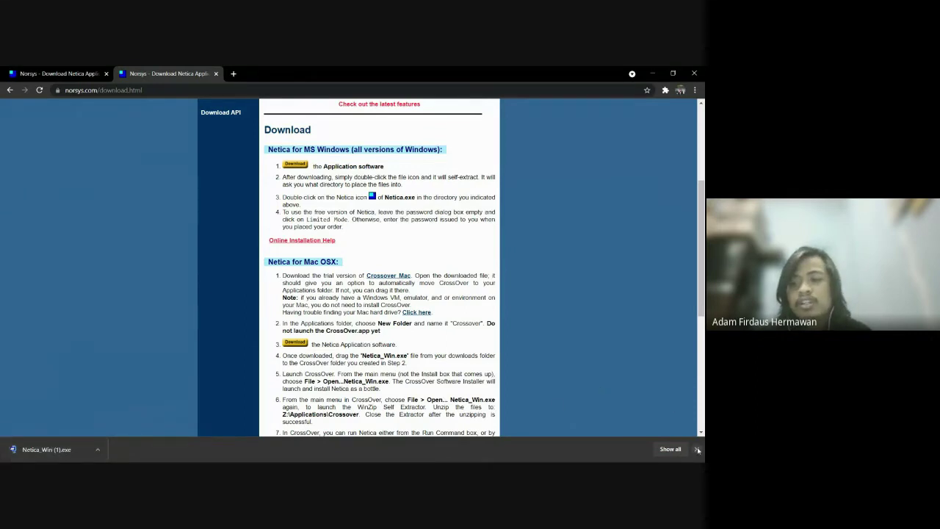
click(697, 449)
Switch to File Explorer and run Netica_Win from the Downloads folder as administrator.
click(312, 453)
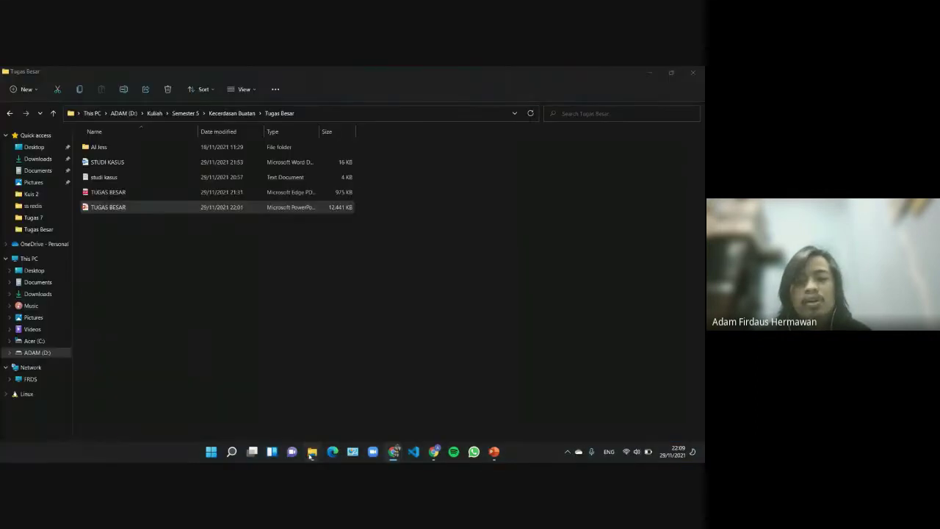
click(35, 293)
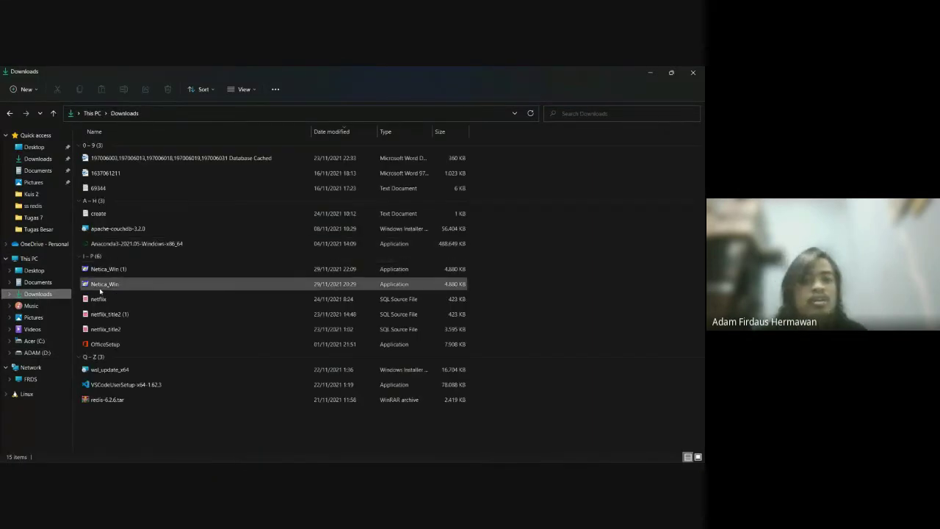
click(104, 286)
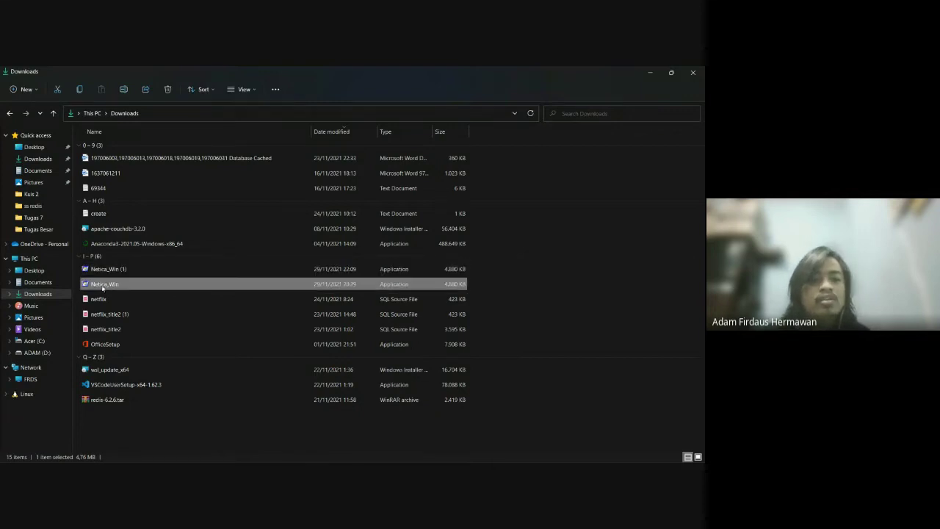
right_click(101, 287)
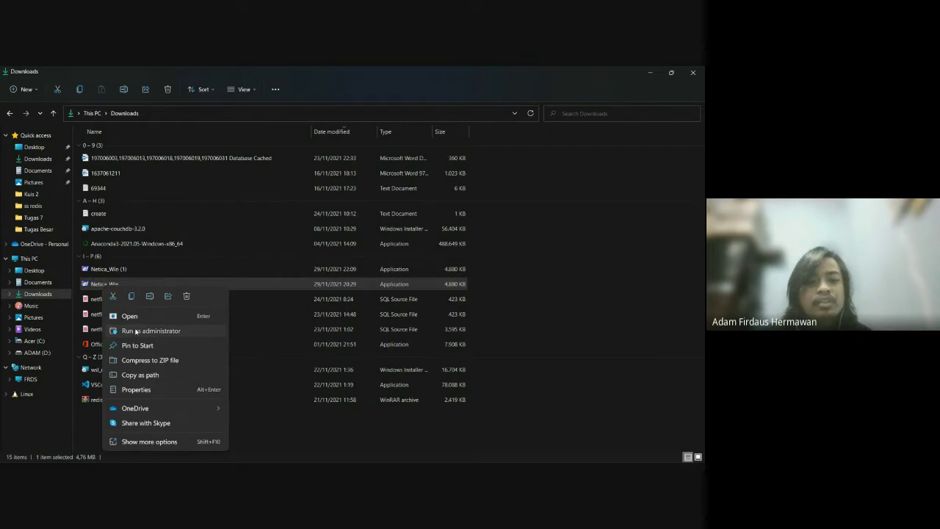
click(136, 331)
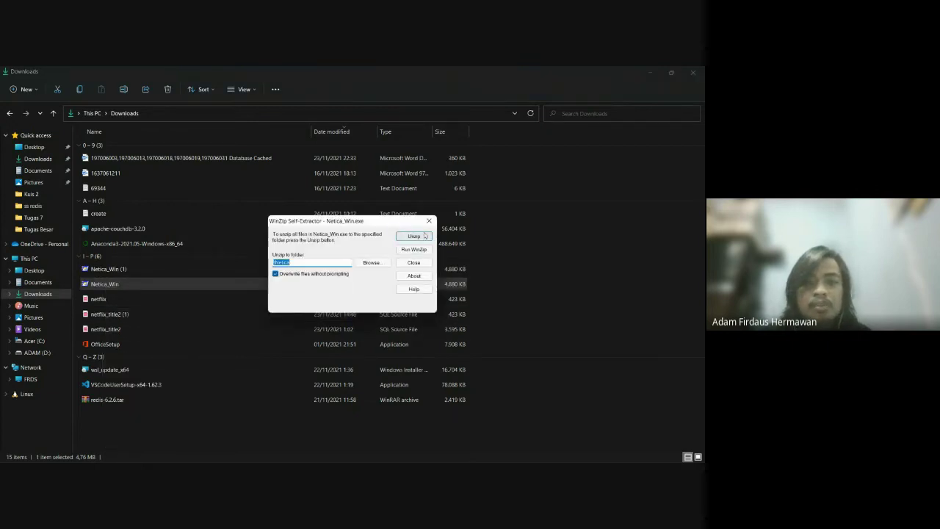
Unzip all files of Netica_Win.exe to the \Netica folder and close the self-extractor.
click(418, 235)
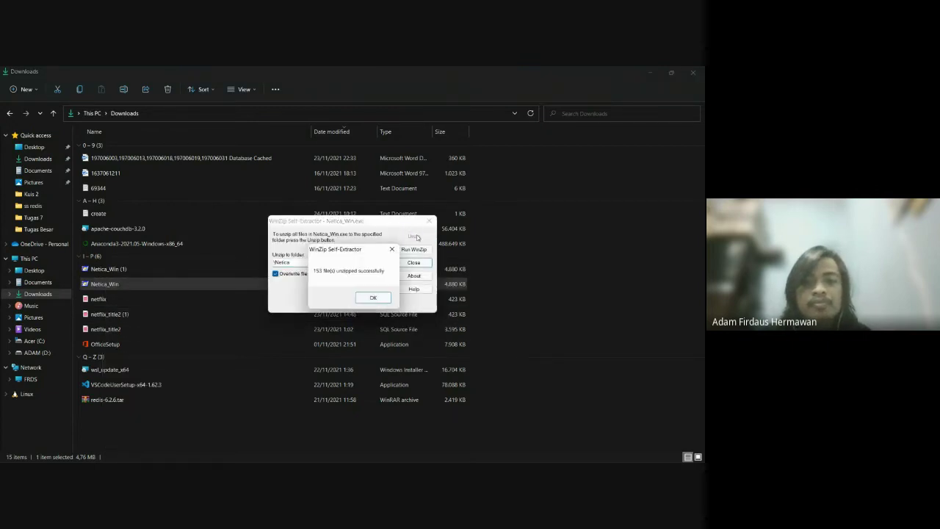
click(373, 298)
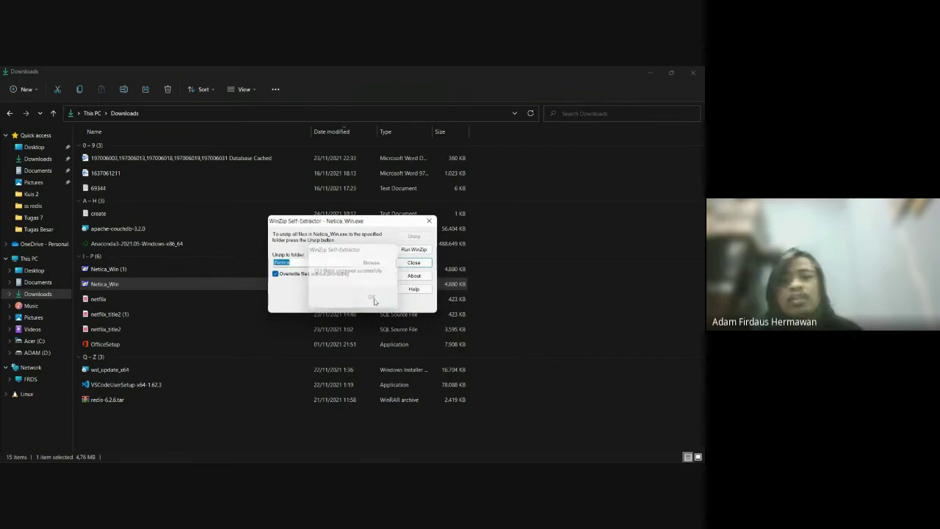
click(307, 263)
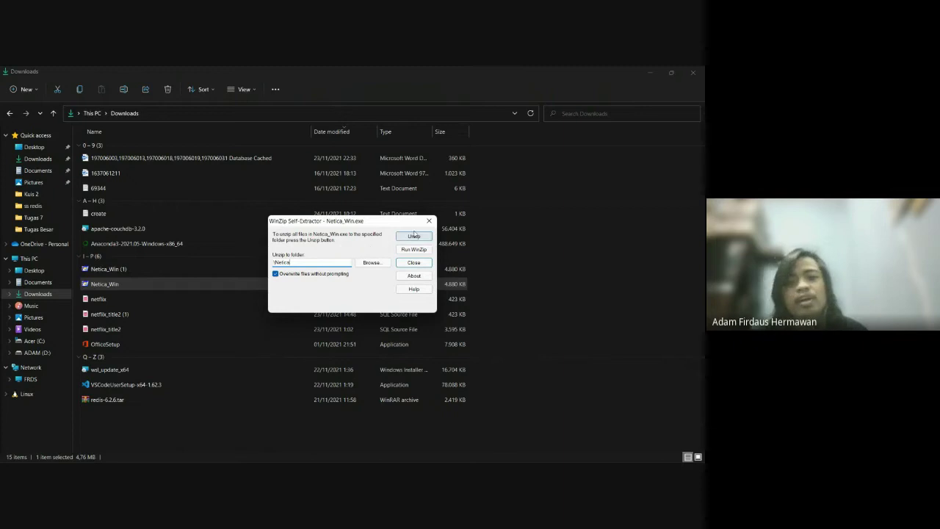
click(431, 222)
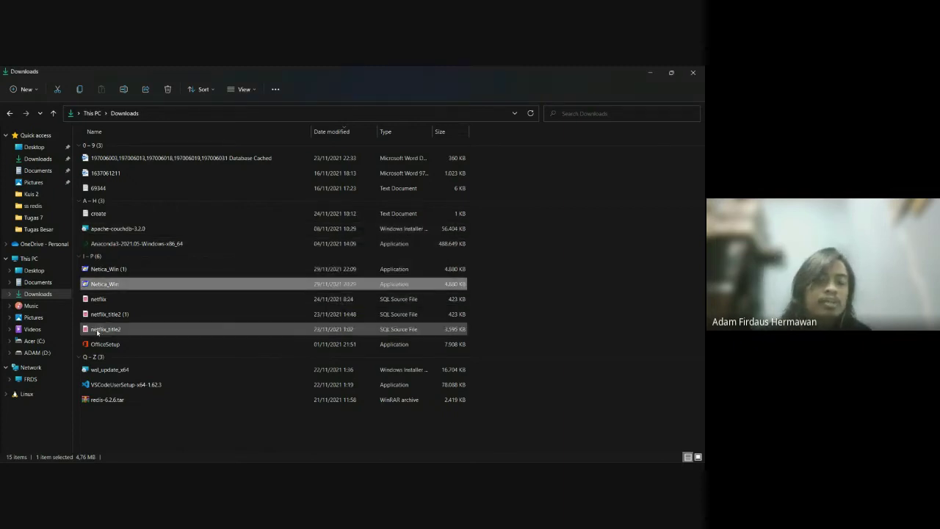
Go to the Netica 609 folder inside Netica on drive C and run the Netica application as administrator.
click(34, 341)
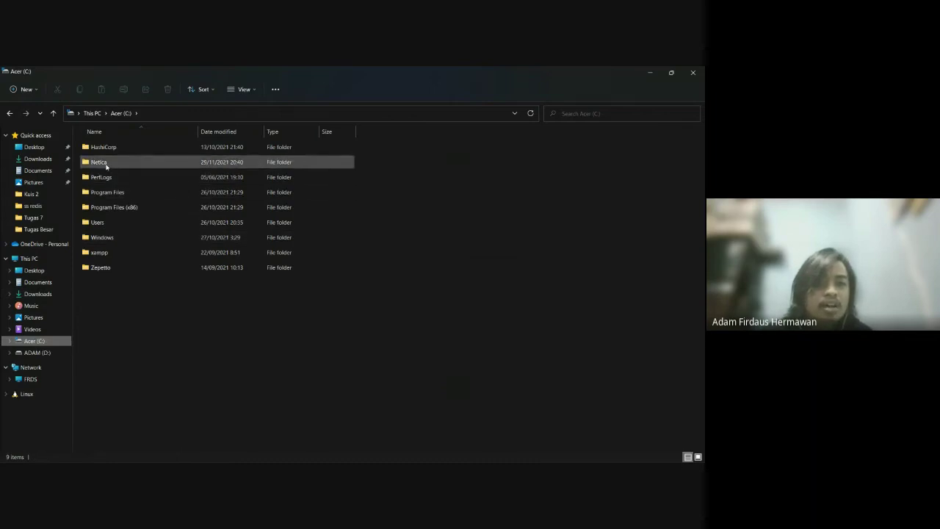
double_click(104, 164)
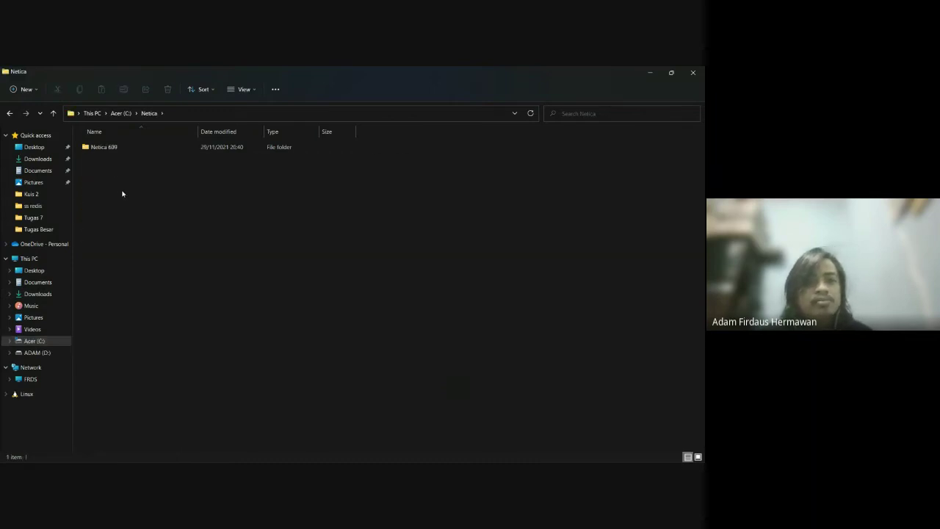
click(108, 148)
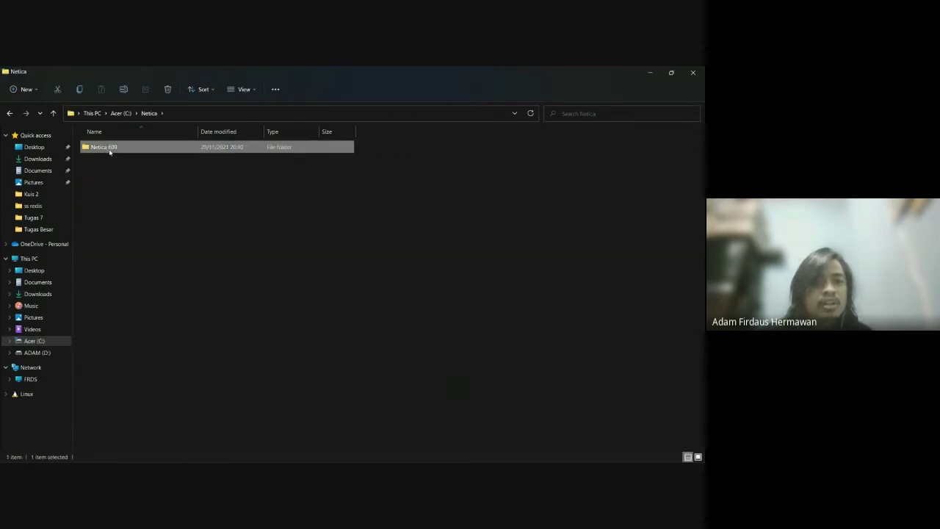
double_click(112, 150)
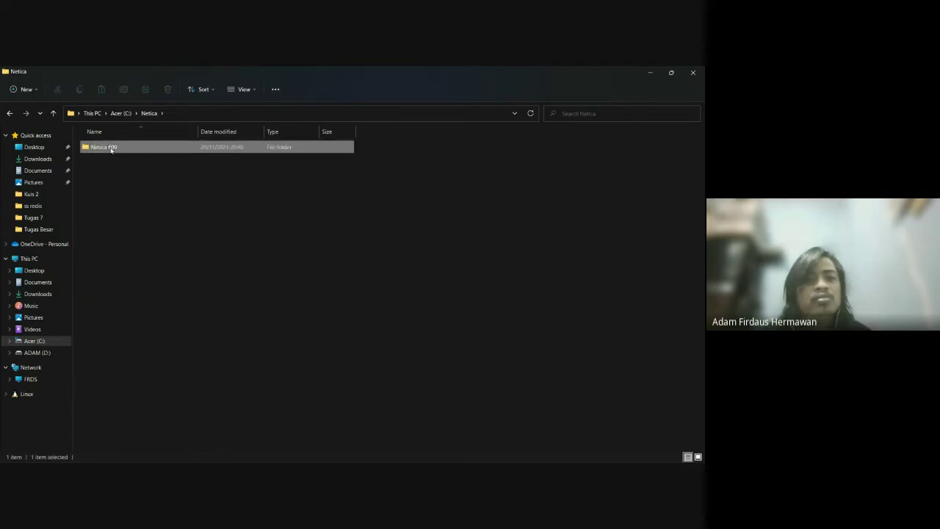
click(104, 314)
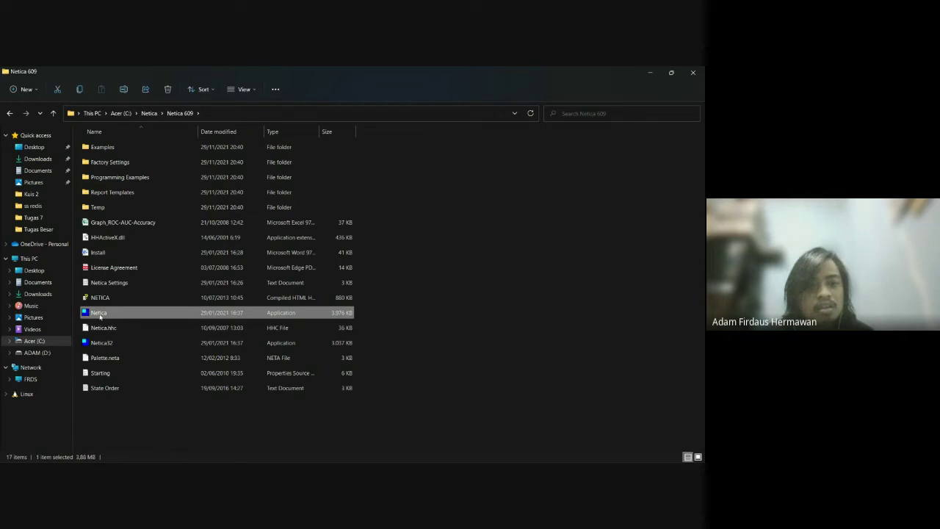
right_click(99, 315)
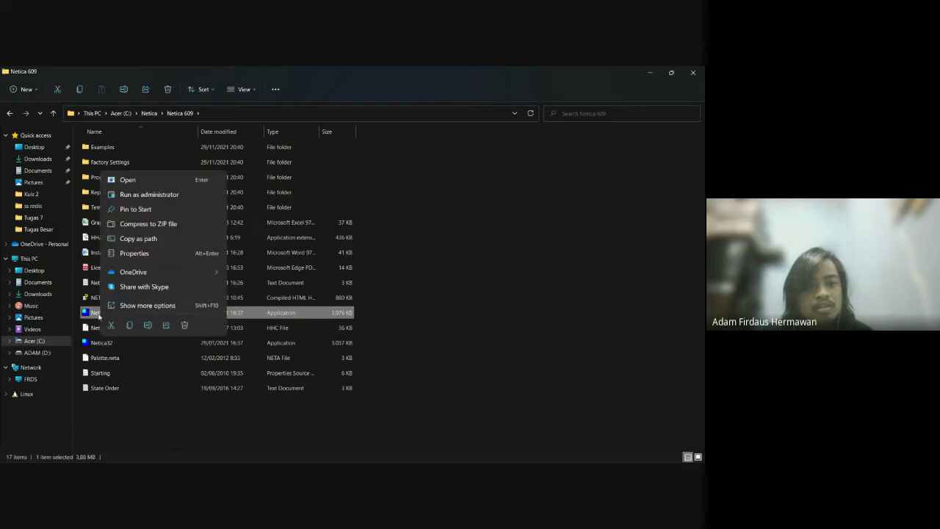
click(150, 195)
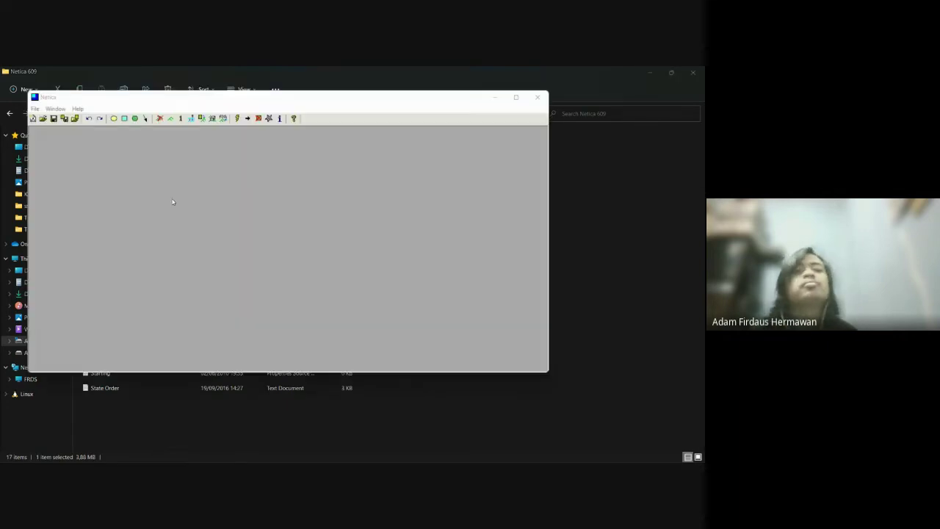
click(140, 209)
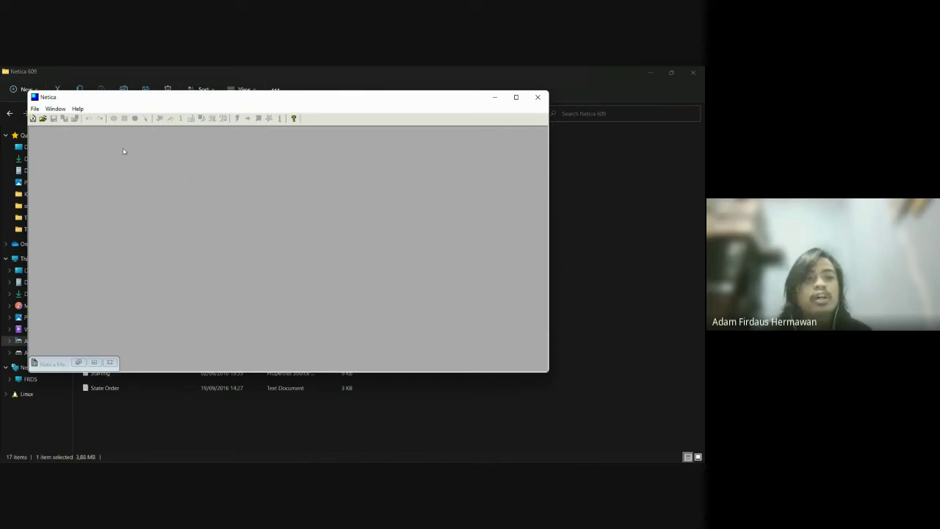
Reposition the Netica window, create a new network, and shift the network window slightly up within the workspace.
drag(163, 102, 194, 99)
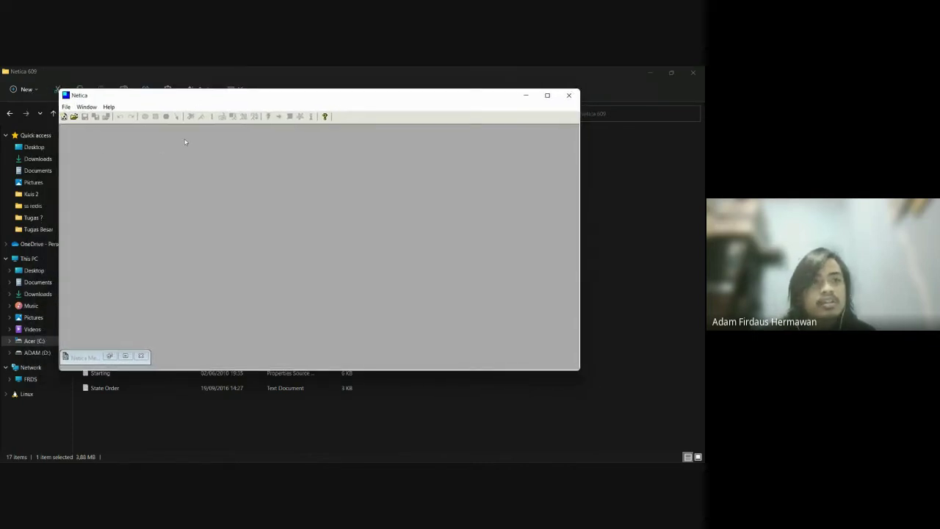
click(66, 107)
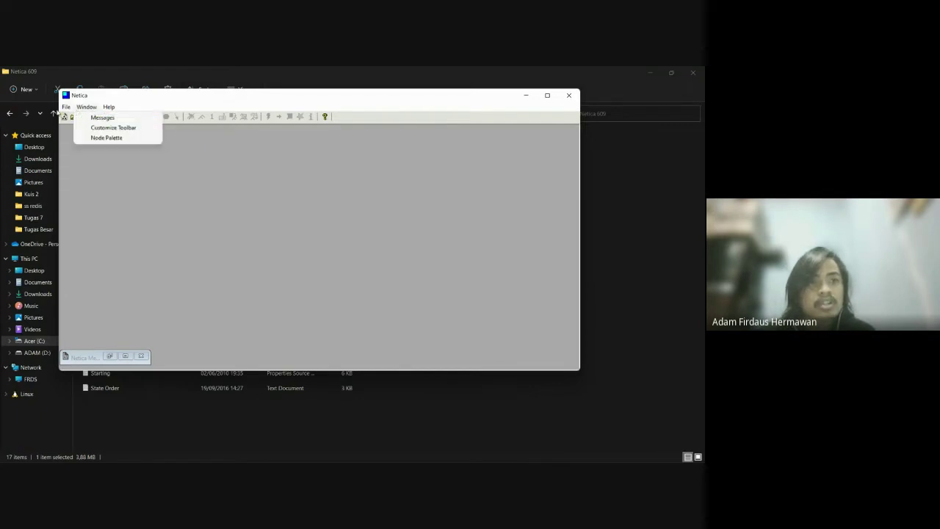
mouse_move(151, 117)
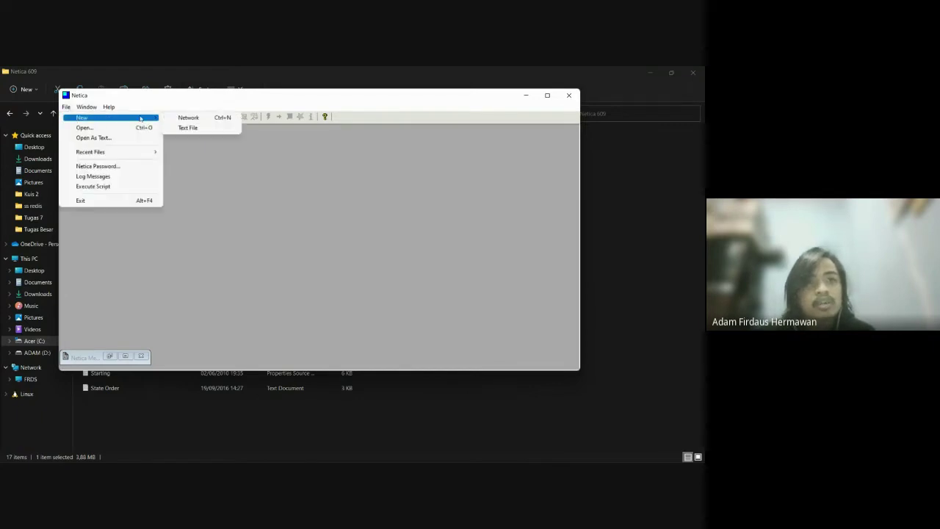
click(196, 120)
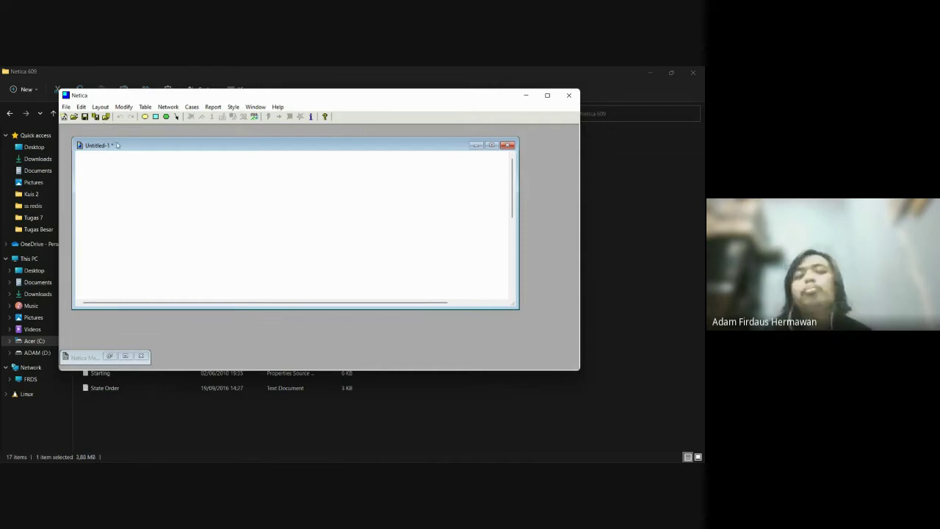
drag(117, 145, 114, 141)
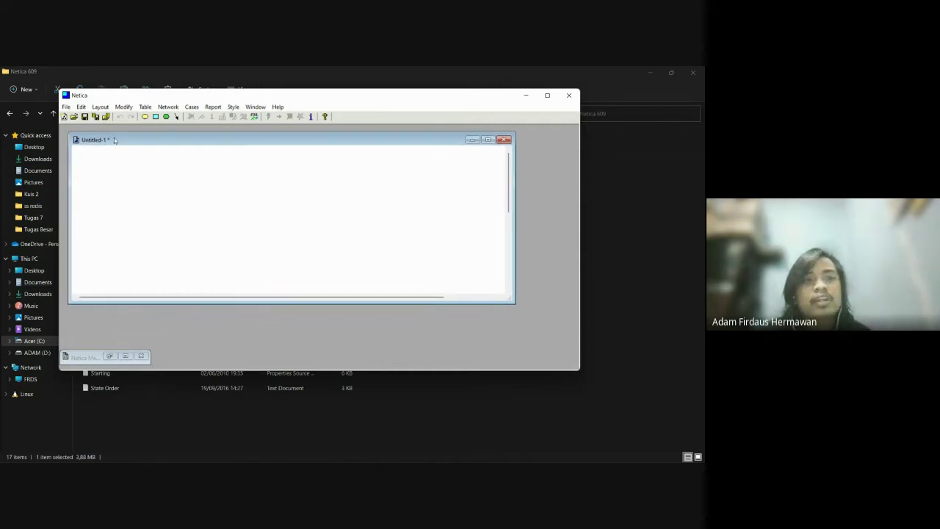
Switch to the Google Meet window, turn off the microphone and minimise the browser.
mouse_move(384, 458)
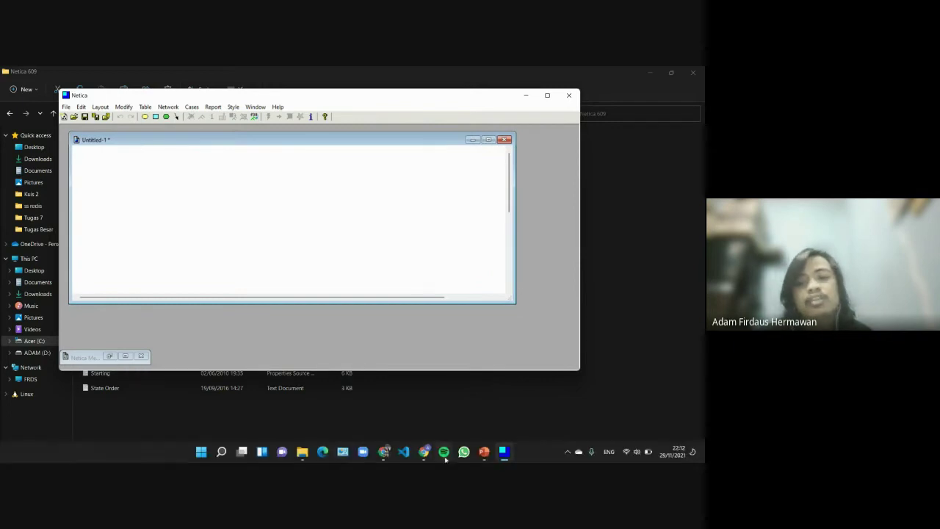
click(434, 400)
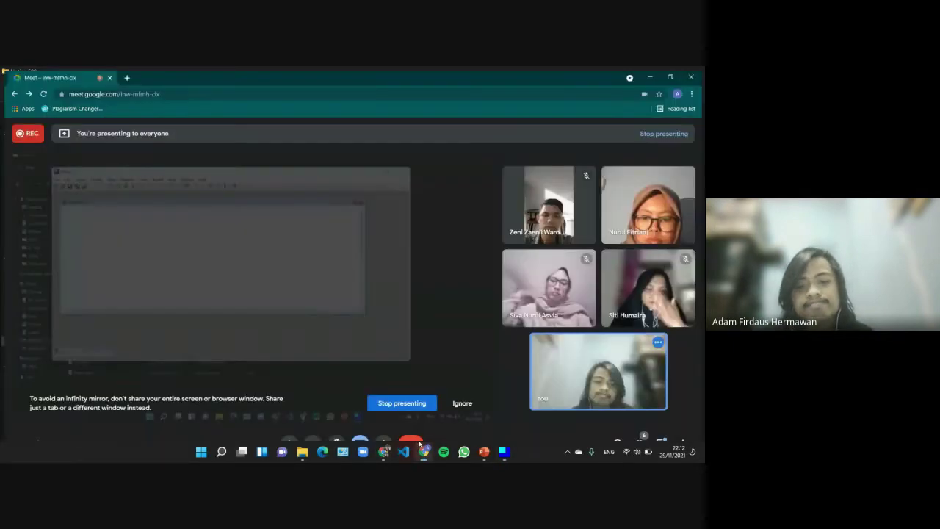
click(288, 443)
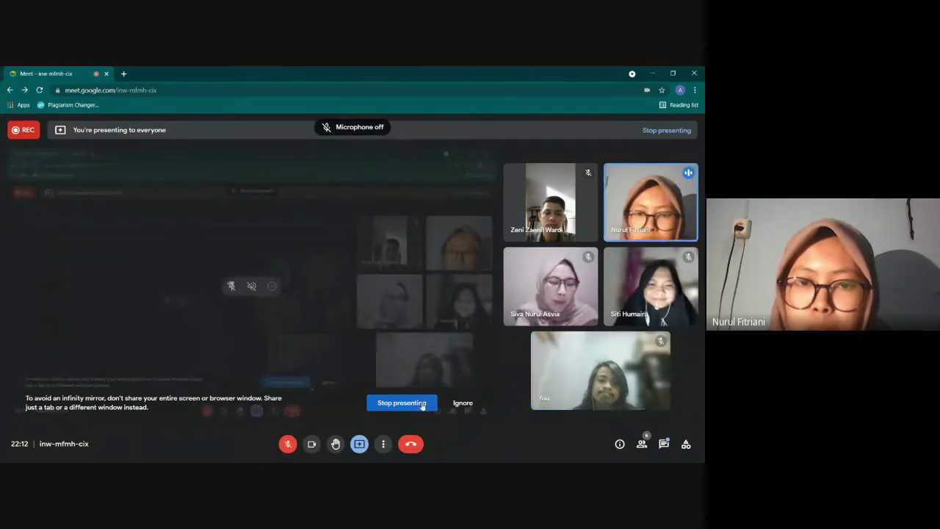
click(652, 74)
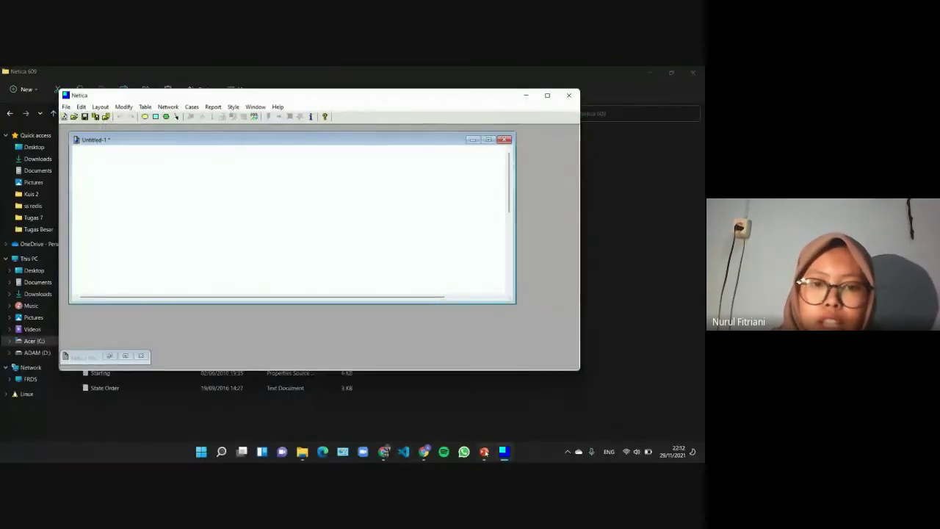
Switch to the TUGAS BESAR presentation in PowerPoint, start the slide show from Case Studies and advance to the Kanker Paru - paru slide.
click(483, 451)
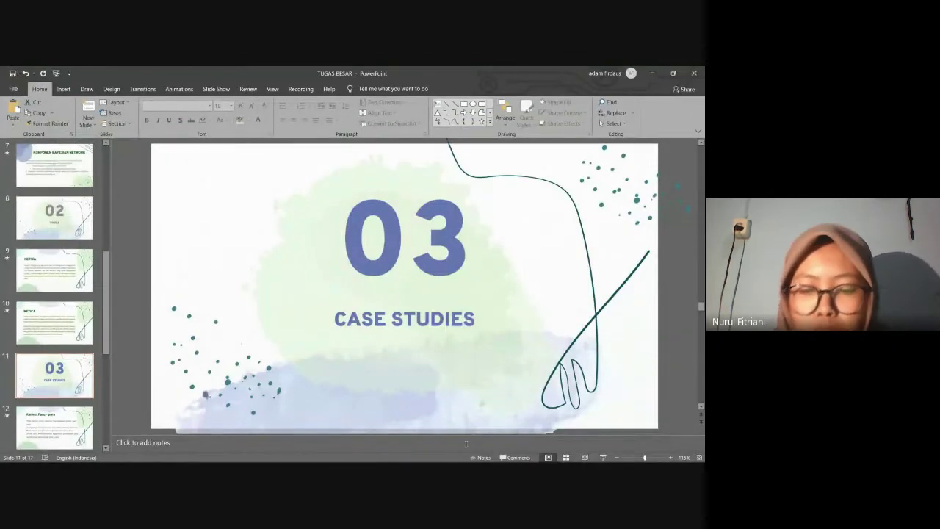
click(603, 458)
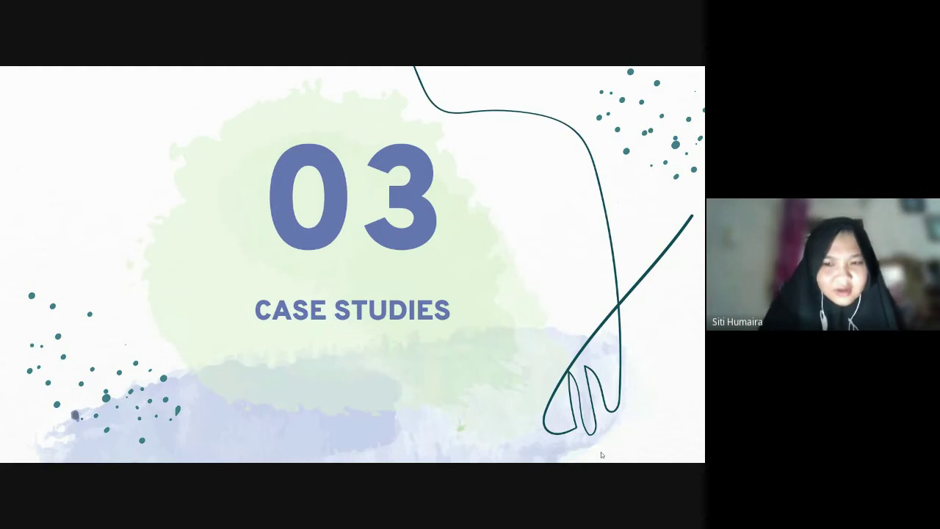
key(Right)
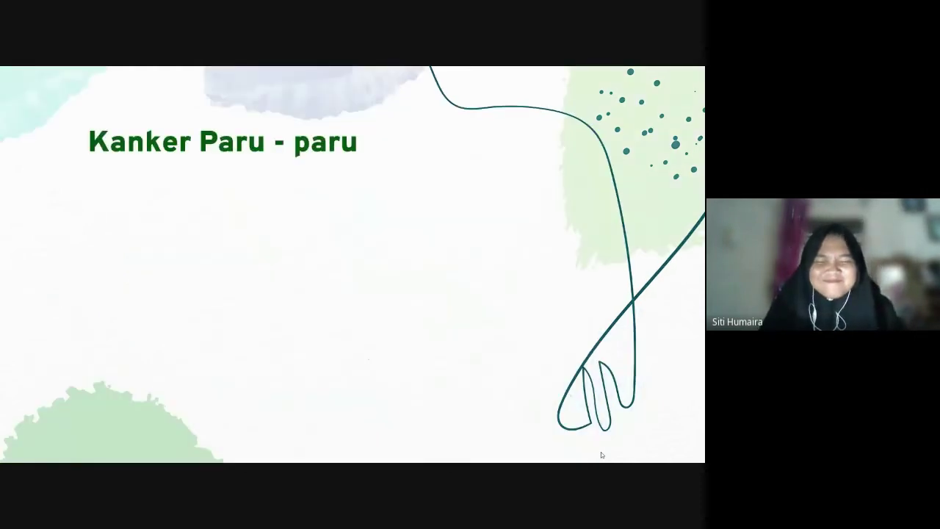
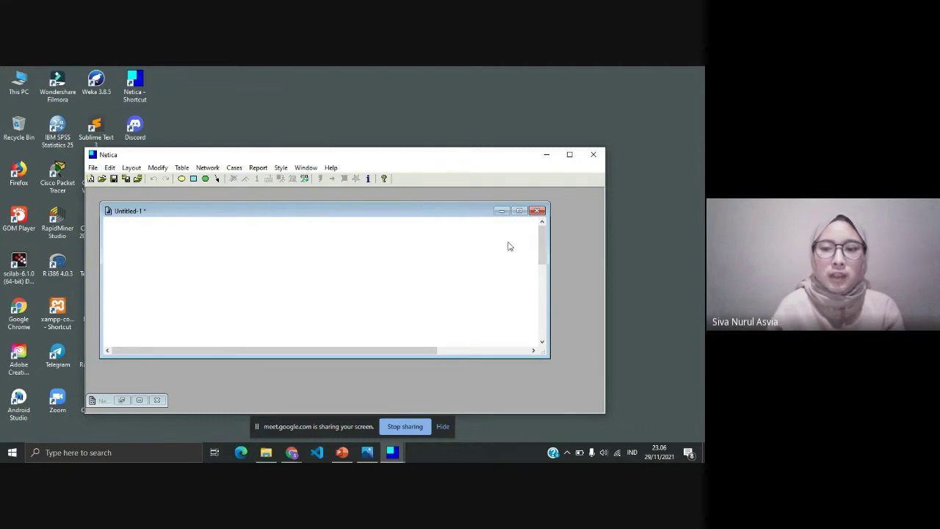
Maximise the network inside Netica and arrange Netica and the PowerPoint lung cancer diagram side by side, giving Netica slightly more width.
click(519, 211)
key(super+Right)
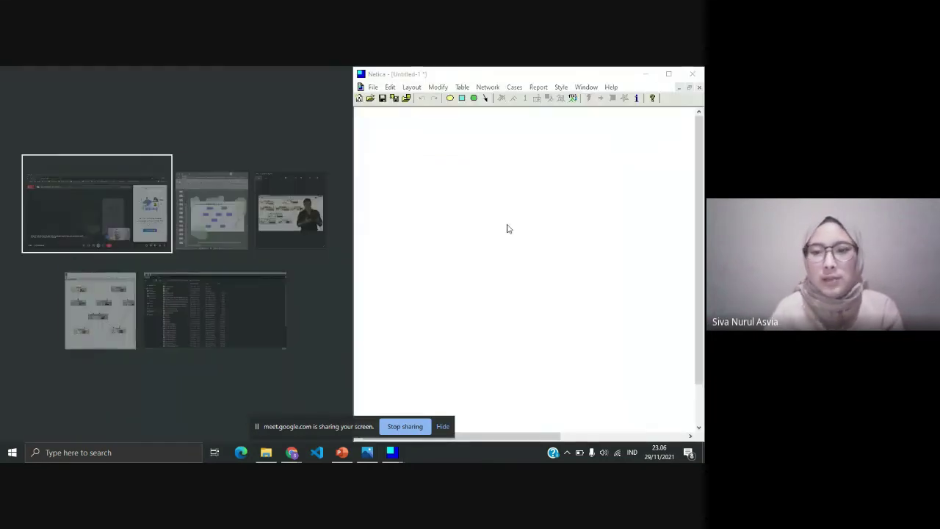
click(243, 219)
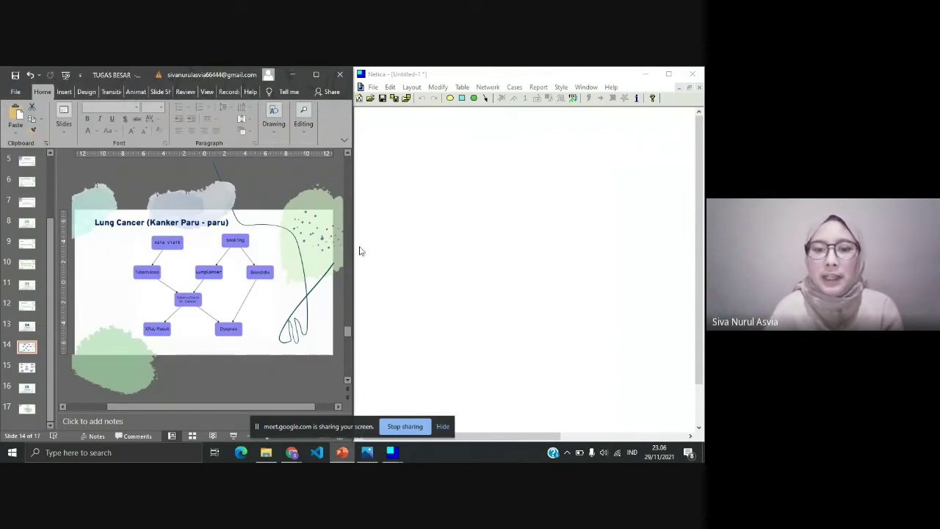
drag(353, 250, 335, 256)
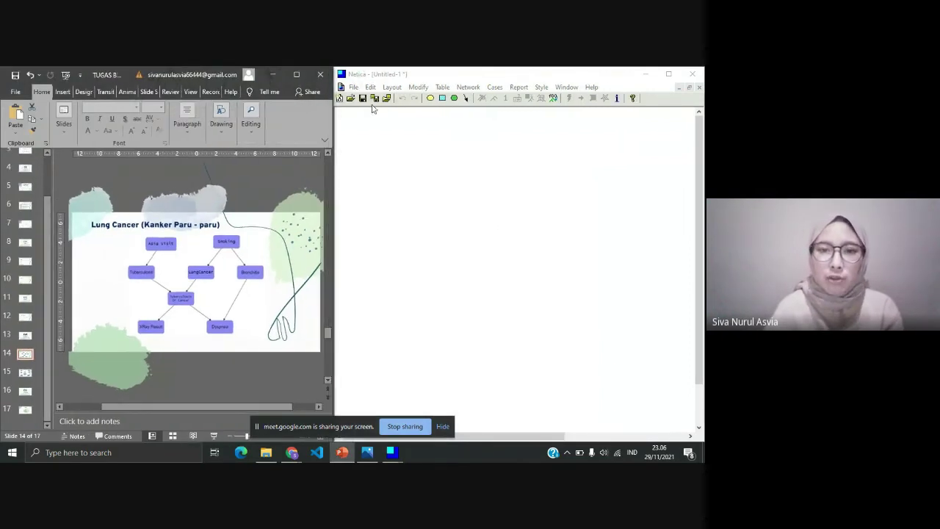
Place eight nature nodes, A to H, on the empty network canvas.
click(439, 100)
click(414, 167)
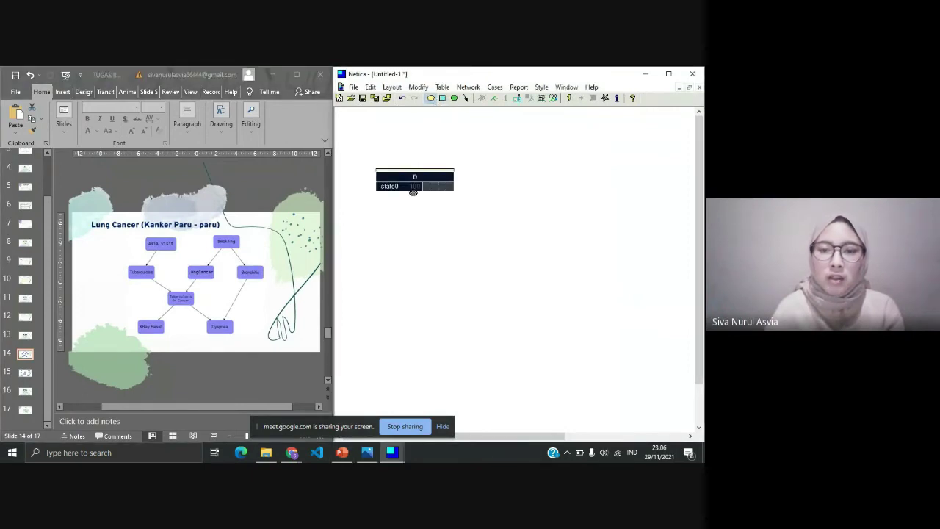
click(408, 183)
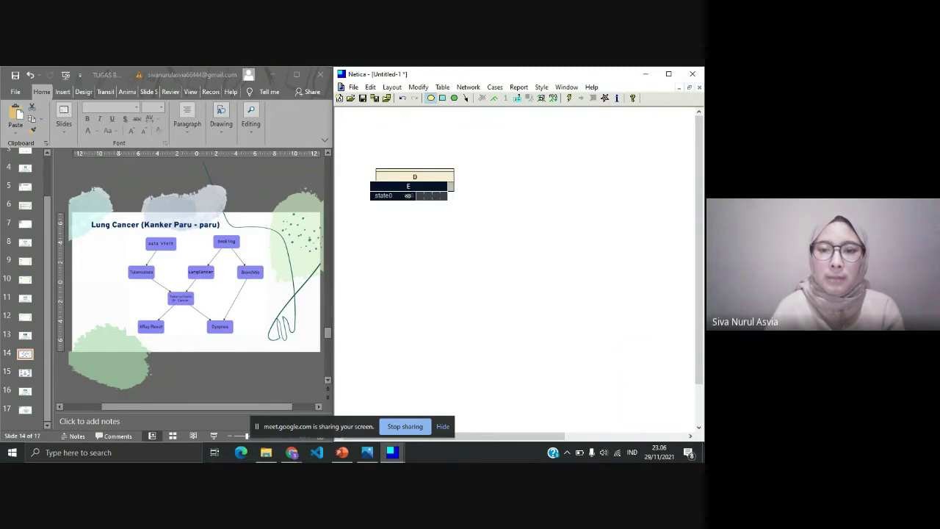
click(411, 197)
click(427, 222)
click(427, 109)
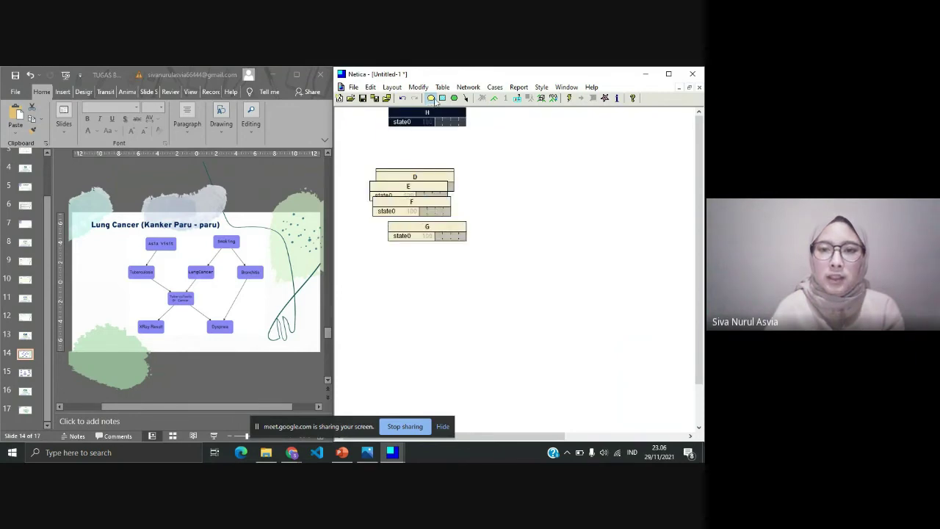
Spread the overlapping nodes apart across the canvas so that each one is separately accessible.
drag(419, 176, 476, 161)
drag(448, 193, 519, 295)
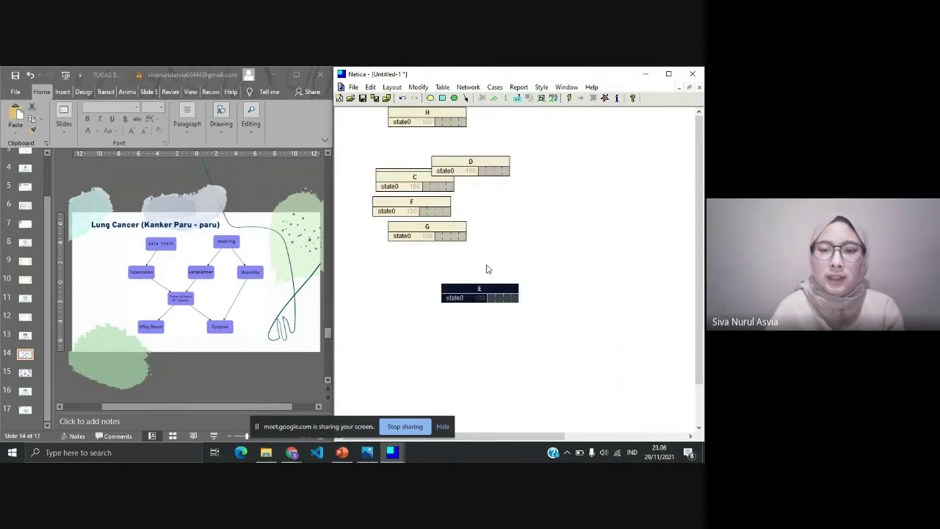
drag(462, 245, 447, 328)
drag(430, 195, 647, 350)
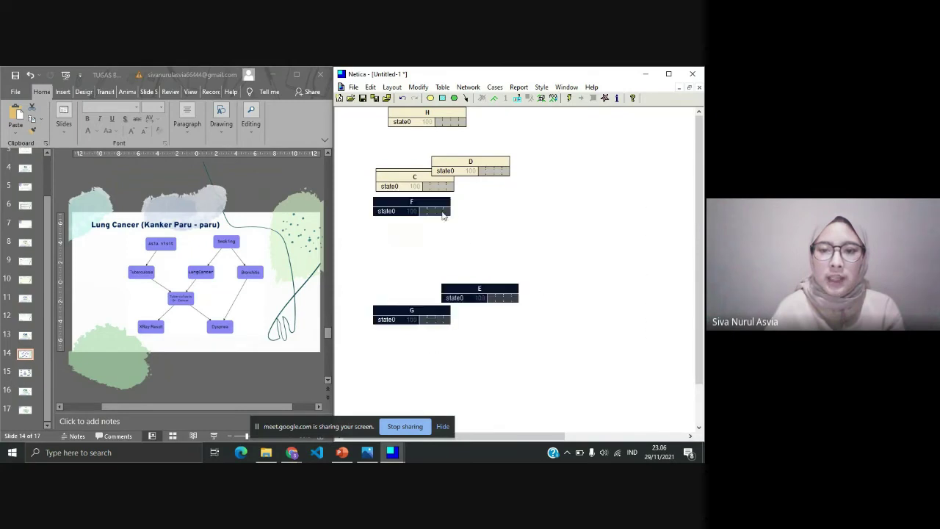
drag(442, 213, 597, 318)
drag(438, 185, 462, 315)
drag(411, 119, 414, 343)
drag(471, 163, 454, 201)
drag(468, 311, 538, 271)
drag(462, 291, 414, 153)
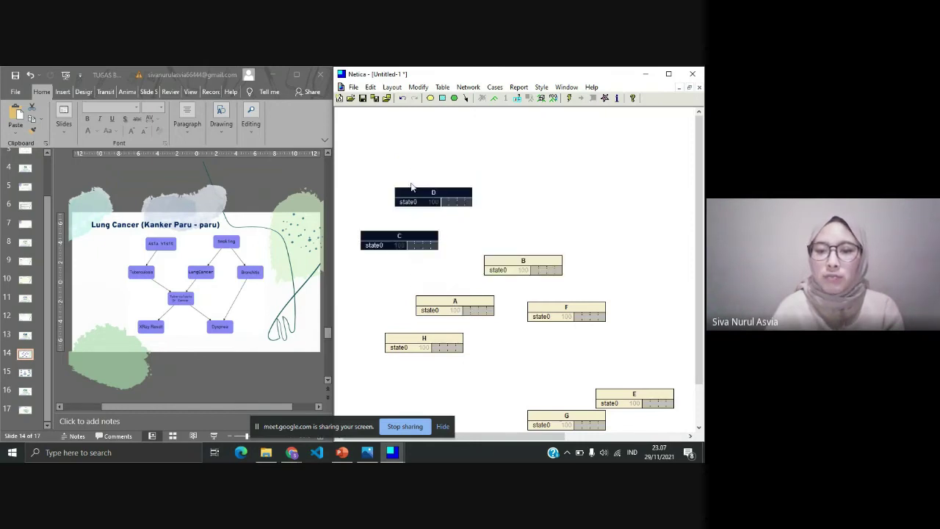
Move node A to the upper left of the network and node D to the upper right, following the slide's layout.
drag(441, 303, 429, 134)
drag(411, 200, 614, 193)
drag(473, 144, 490, 180)
Rename node A as Asiavisit and give it the two states True and False.
double_click(491, 180)
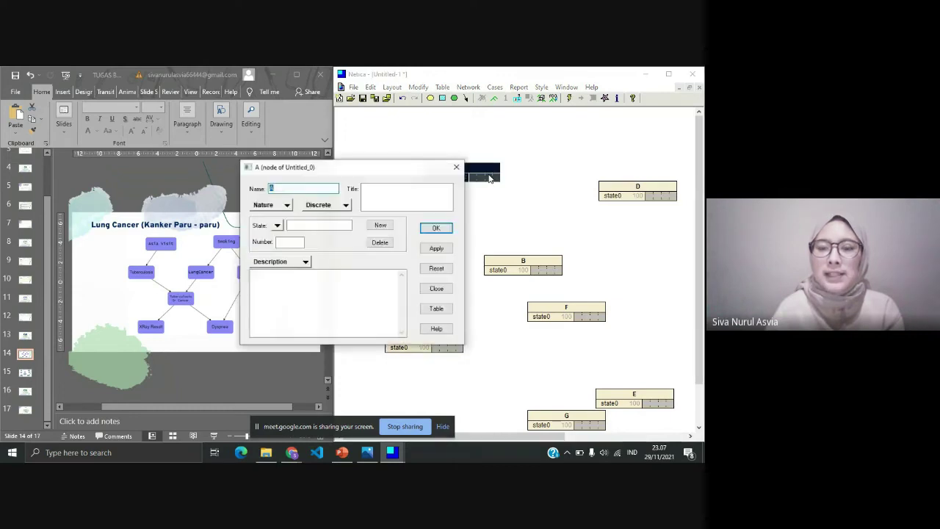
drag(432, 164, 526, 174)
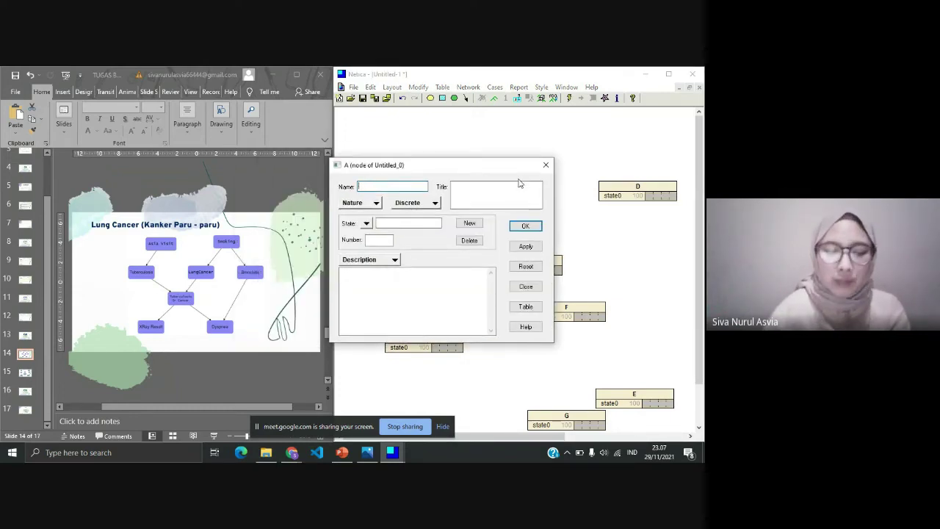
text(Asiavis)
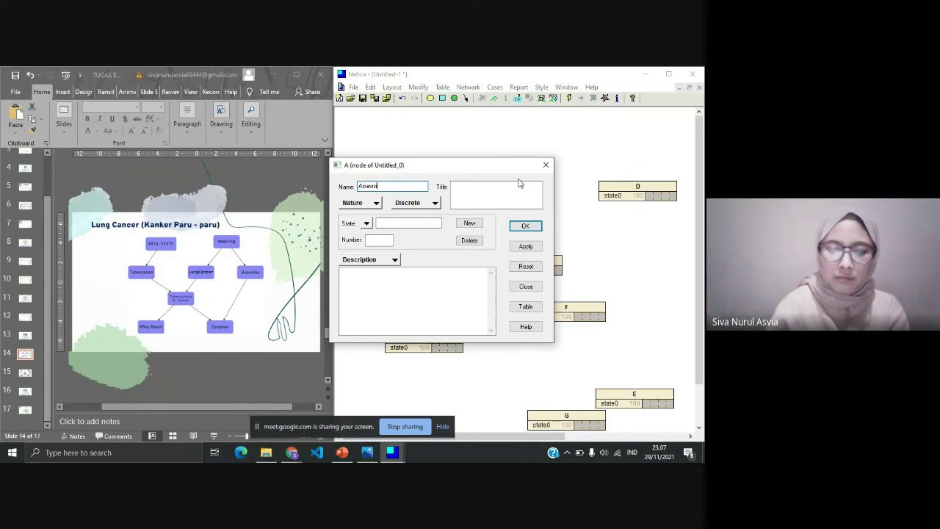
text(it)
click(418, 222)
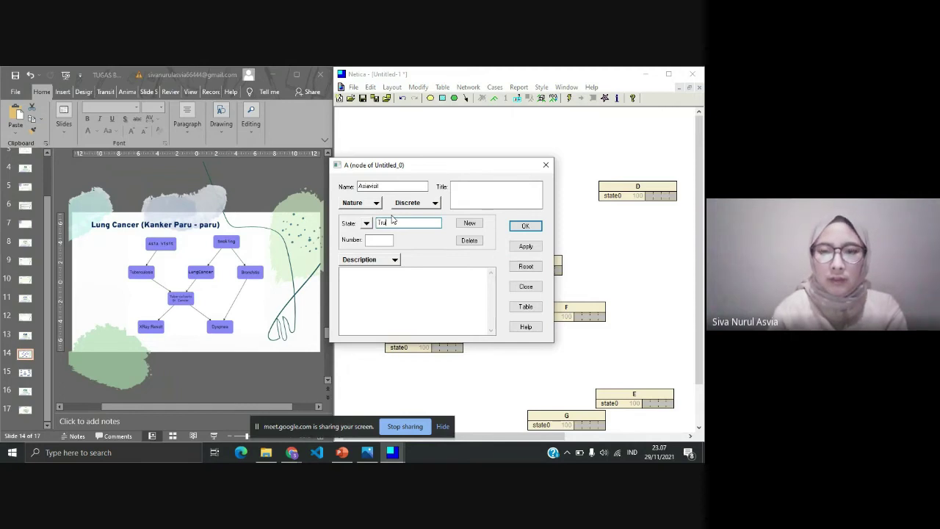
text(True)
click(466, 223)
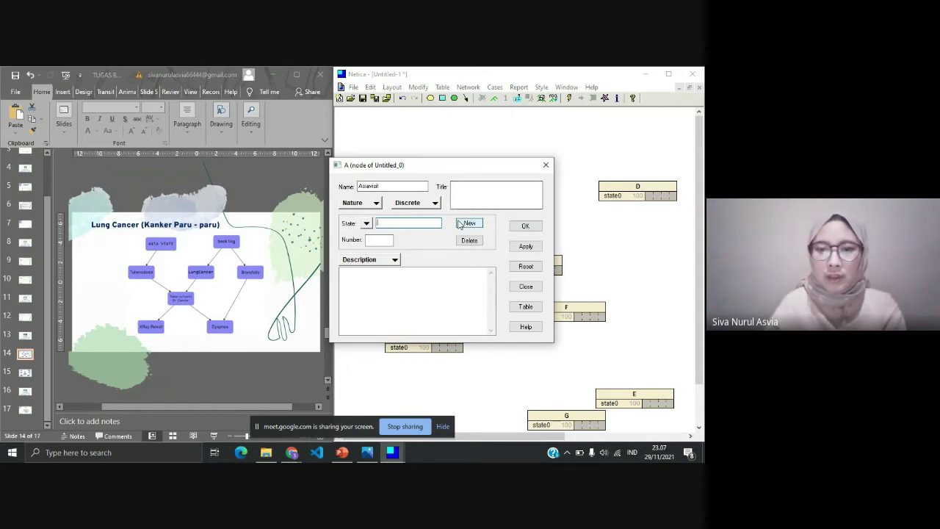
text(False)
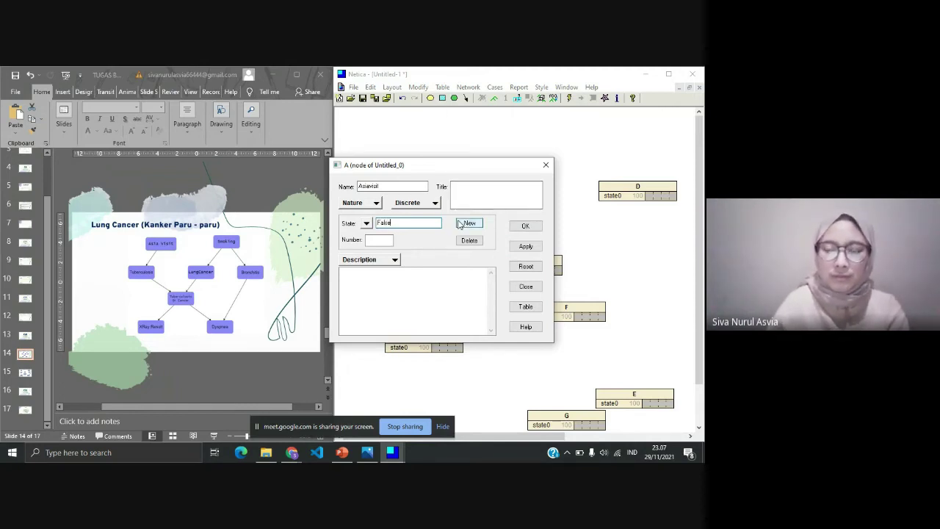
click(523, 247)
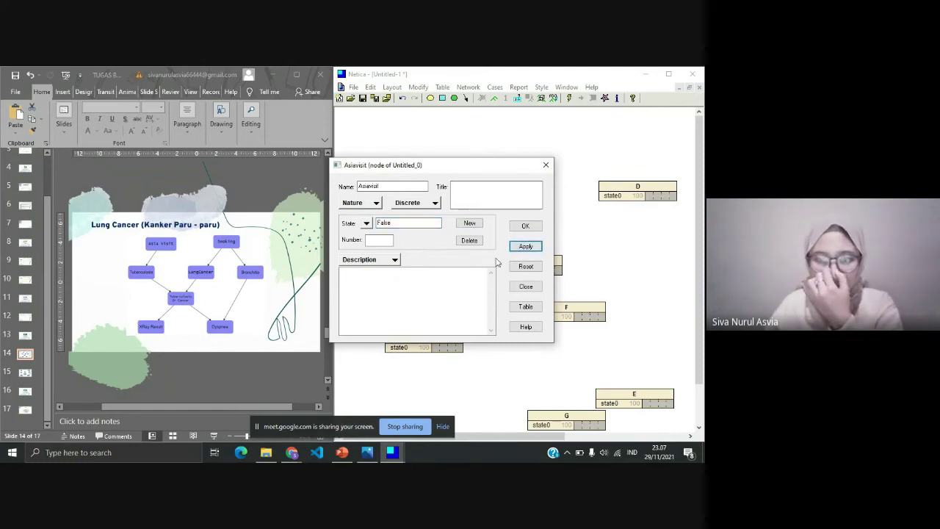
click(525, 225)
Align node D with Asiavisit, rename it as Smoking and give it the states True and False.
click(636, 193)
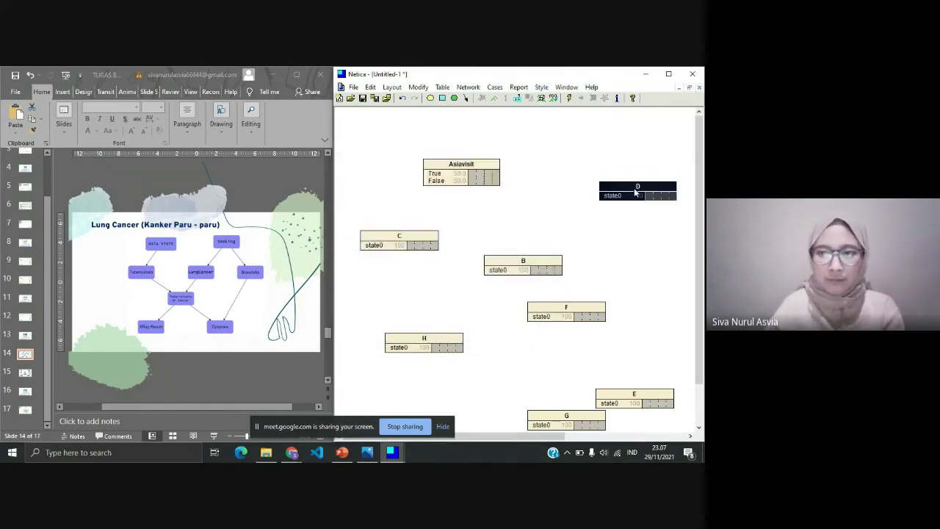
drag(636, 192, 640, 170)
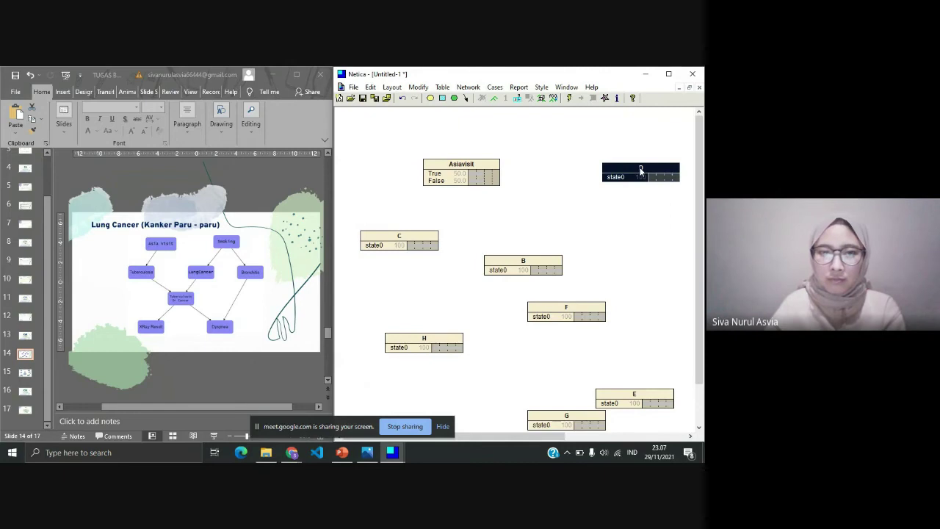
double_click(640, 171)
text(Sm)
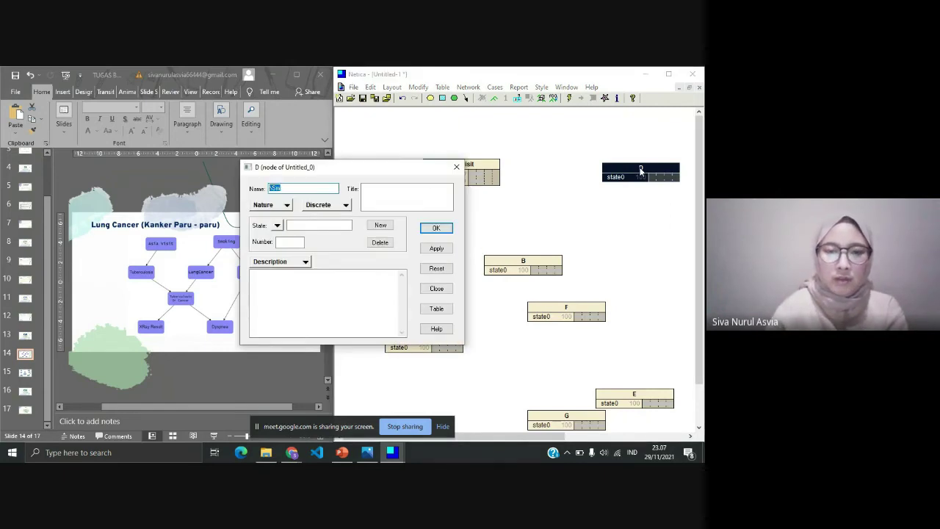
text(S)
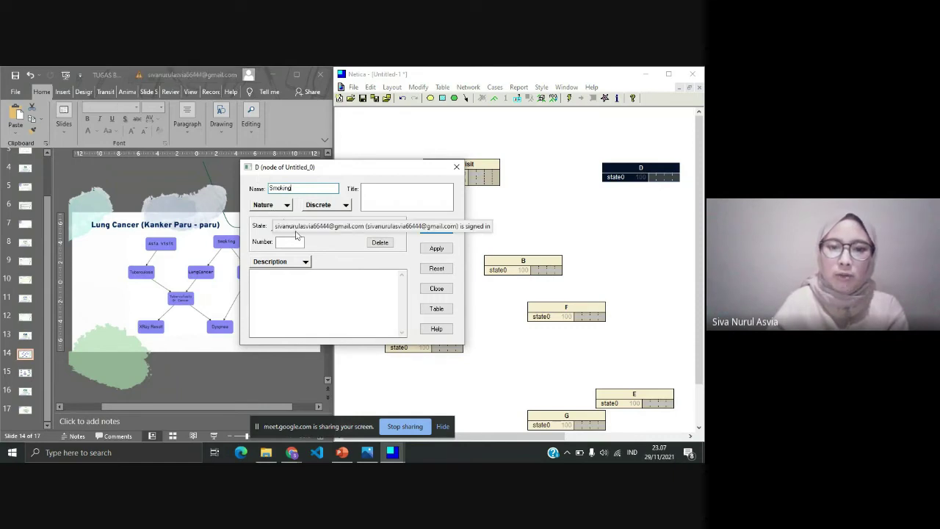
click(333, 224)
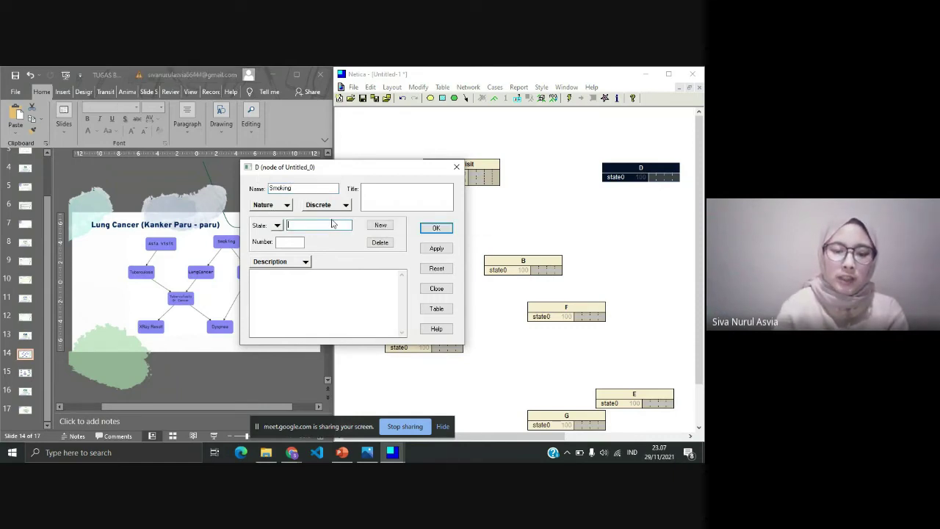
click(378, 225)
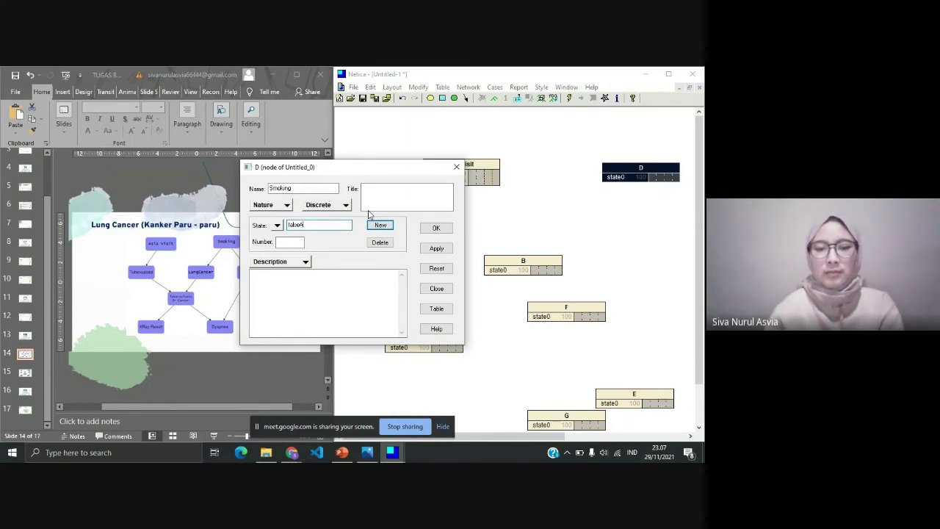
key(Return)
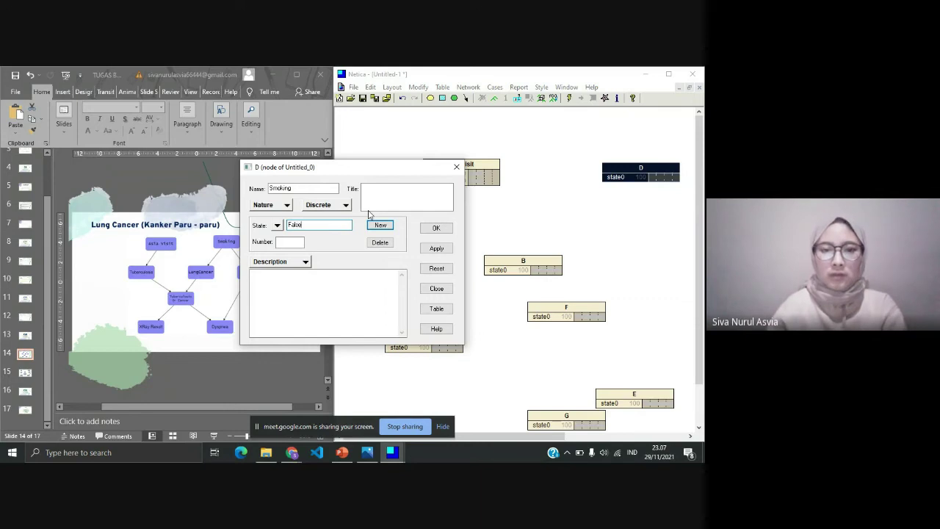
click(438, 248)
click(437, 228)
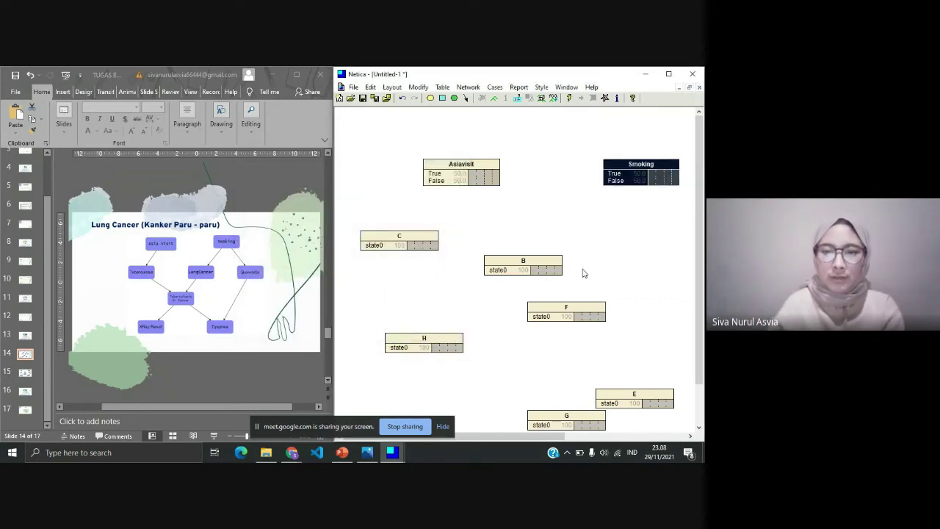
Move node C below Asiavisit, rename it as Tubercullosis and give it the states True and False.
drag(398, 243, 425, 240)
double_click(427, 242)
text(\)
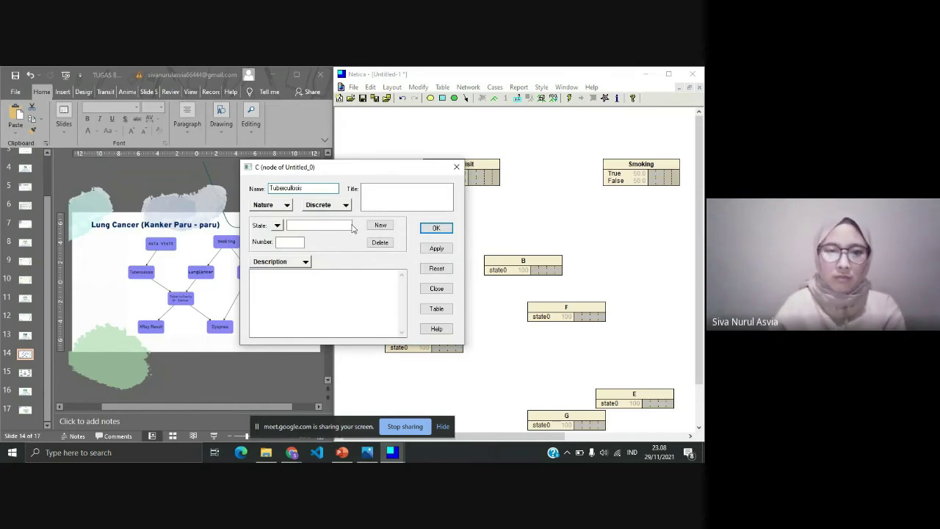
click(325, 228)
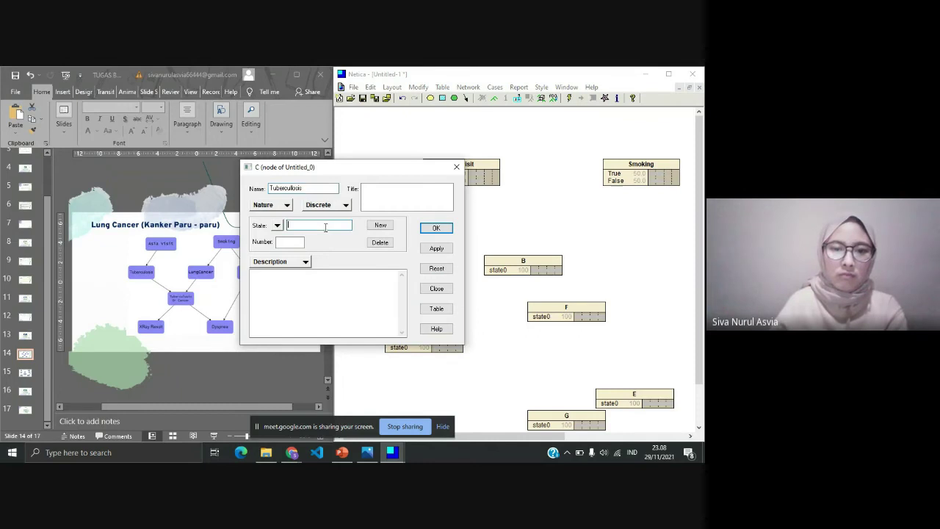
text(T)
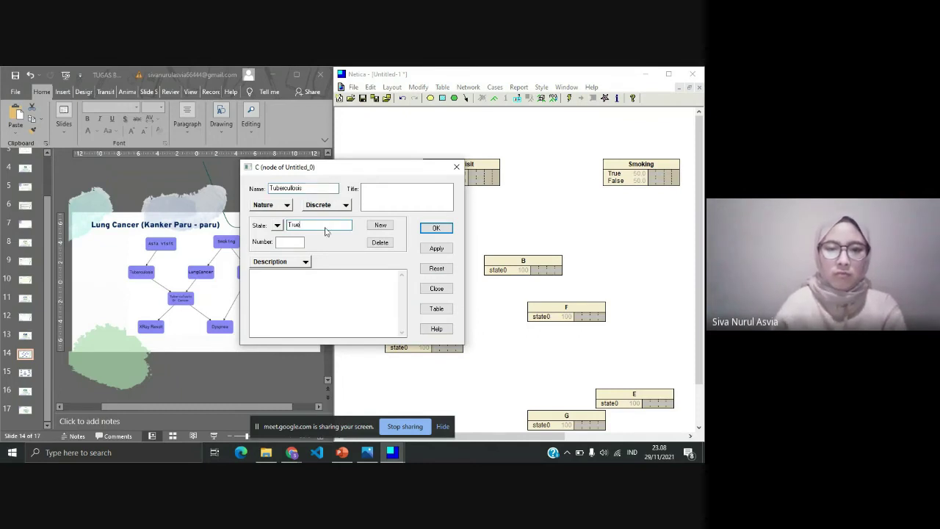
text(rue)
click(376, 224)
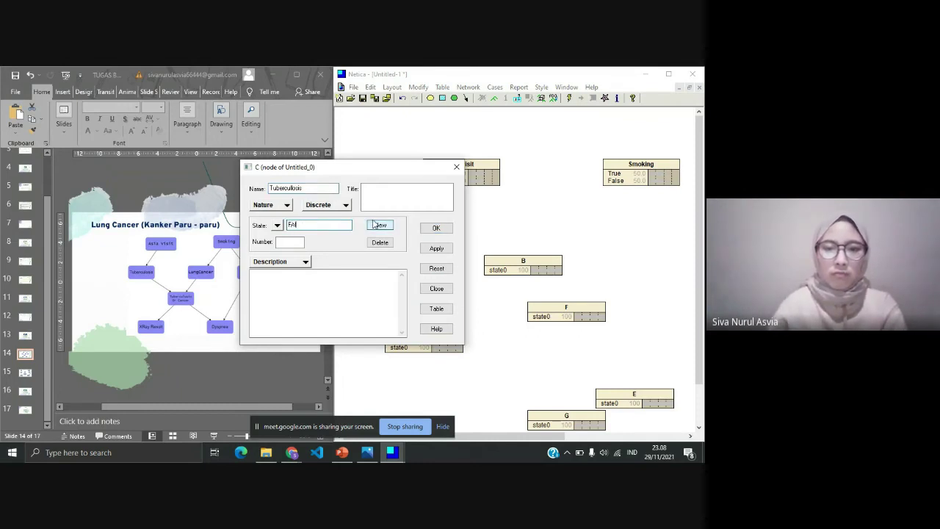
click(378, 225)
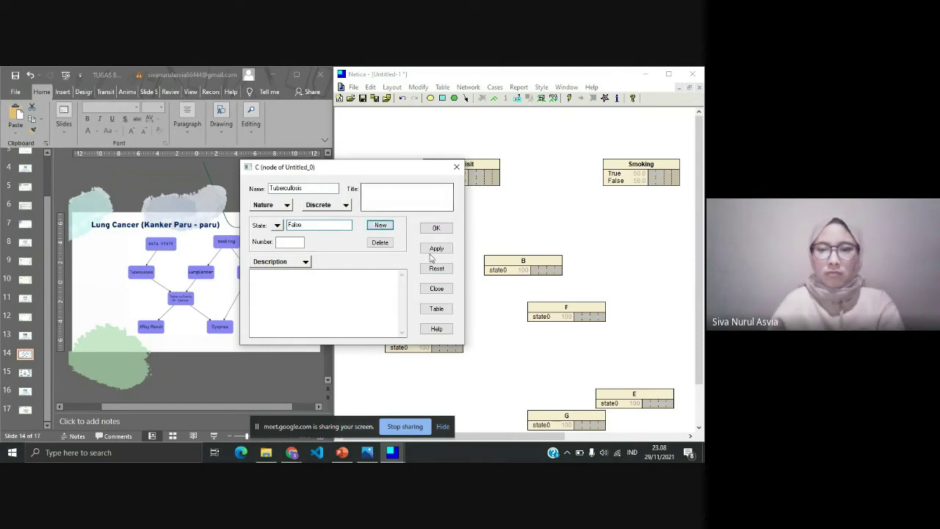
click(436, 248)
click(436, 228)
Move node B up beside the tuberculosis node, rename it as LungCancer and give it the states Tru and False.
drag(492, 273, 531, 240)
double_click(541, 244)
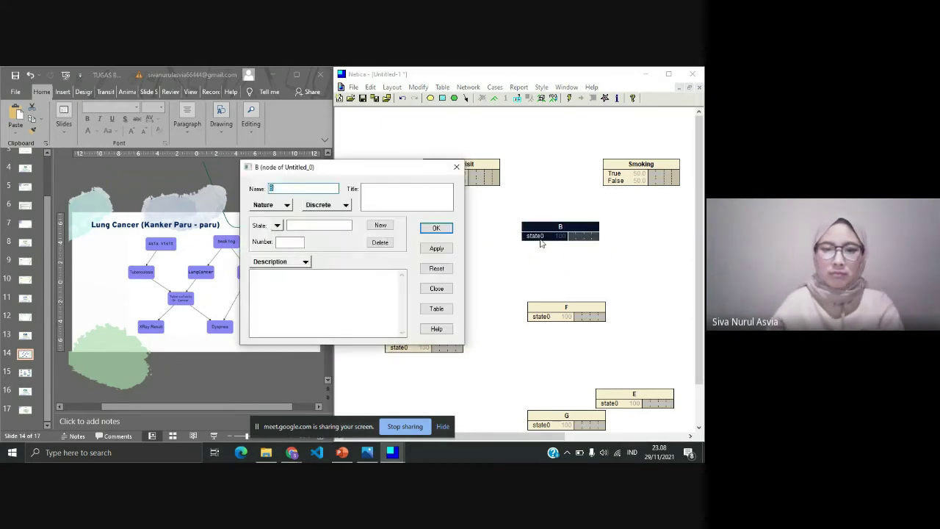
key(BackSpace)
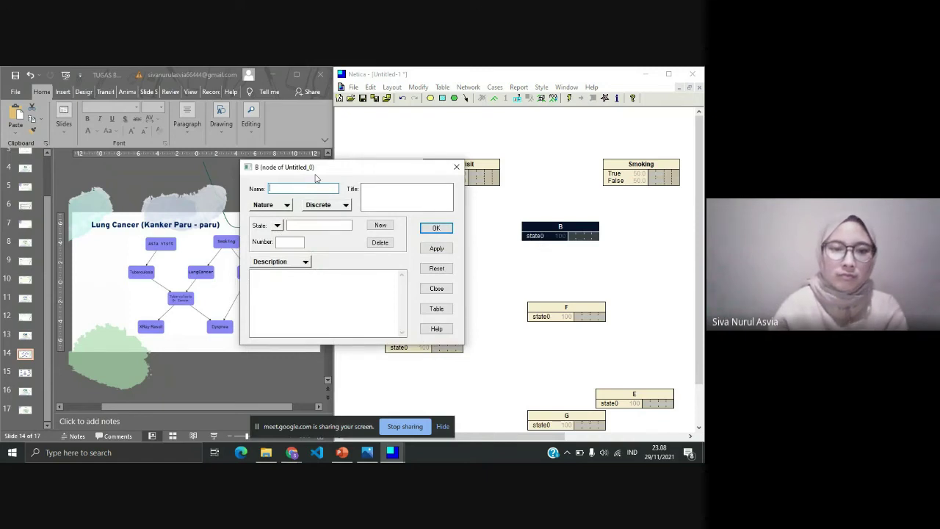
text(LungCancer)
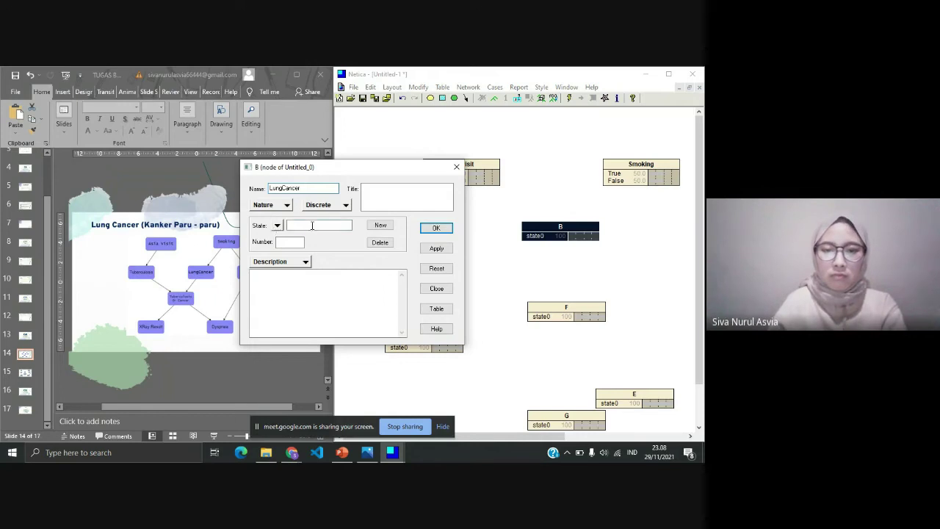
text(Tru)
click(380, 225)
text(False)
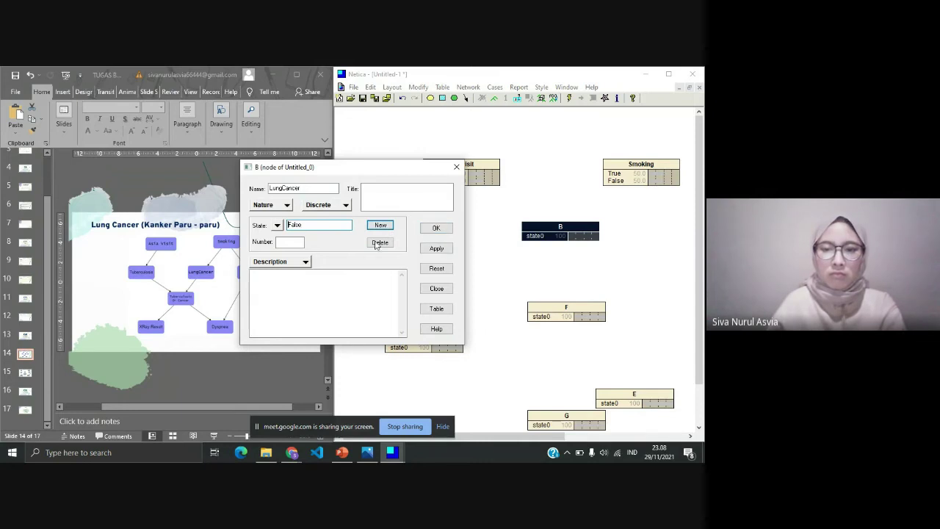
click(424, 251)
click(435, 228)
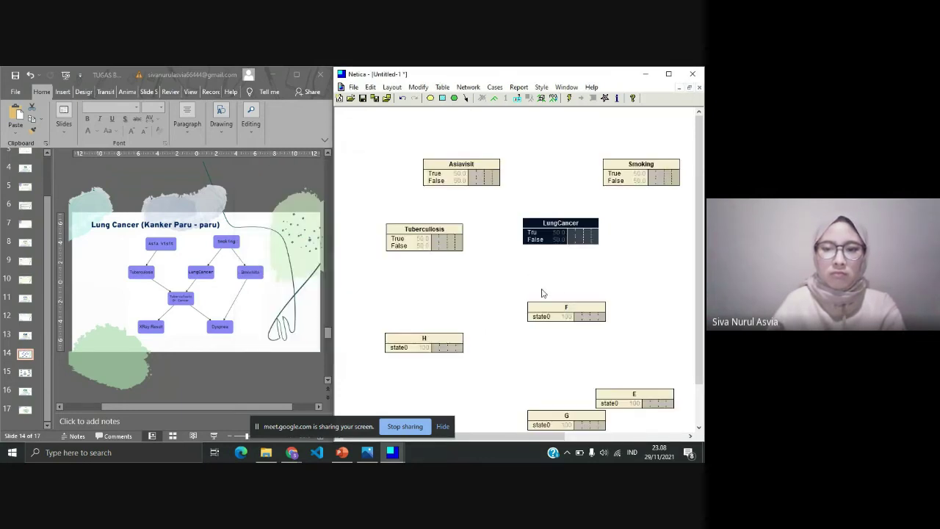
Move node F beside LungCancer, below Smoking, and rename it as Bronchitis.
drag(587, 288, 660, 228)
double_click(658, 234)
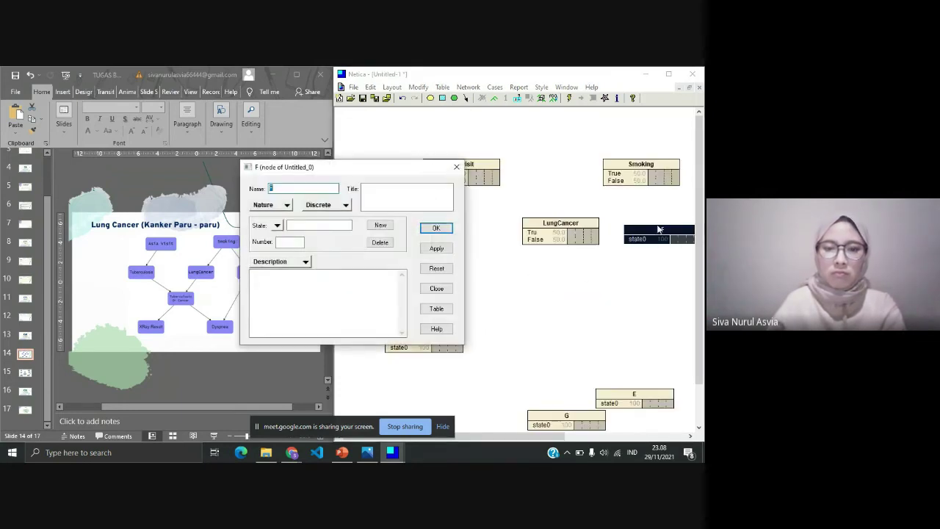
drag(294, 167, 376, 172)
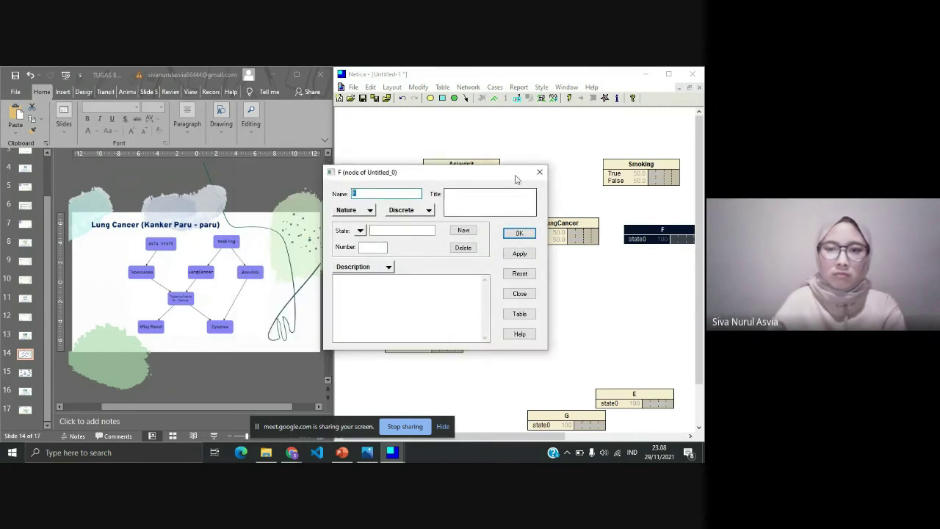
key(BackSpace)
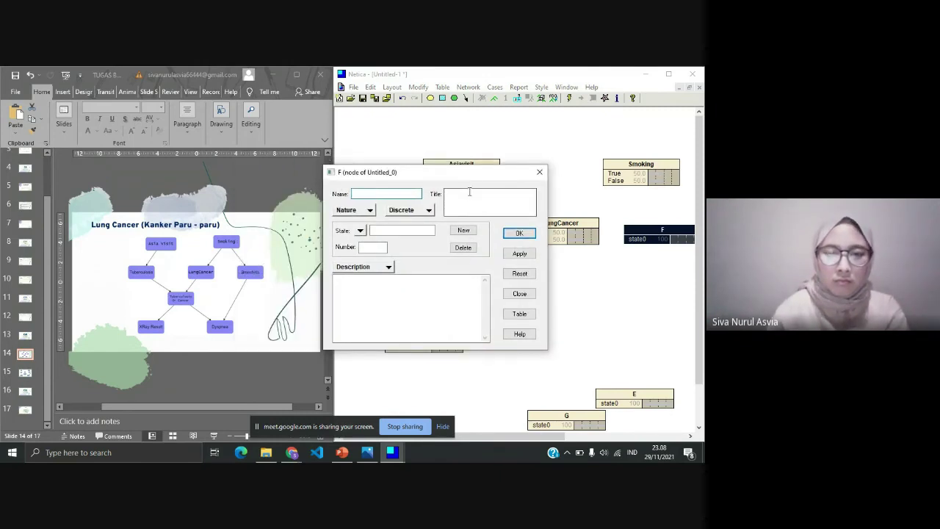
text(Bro)
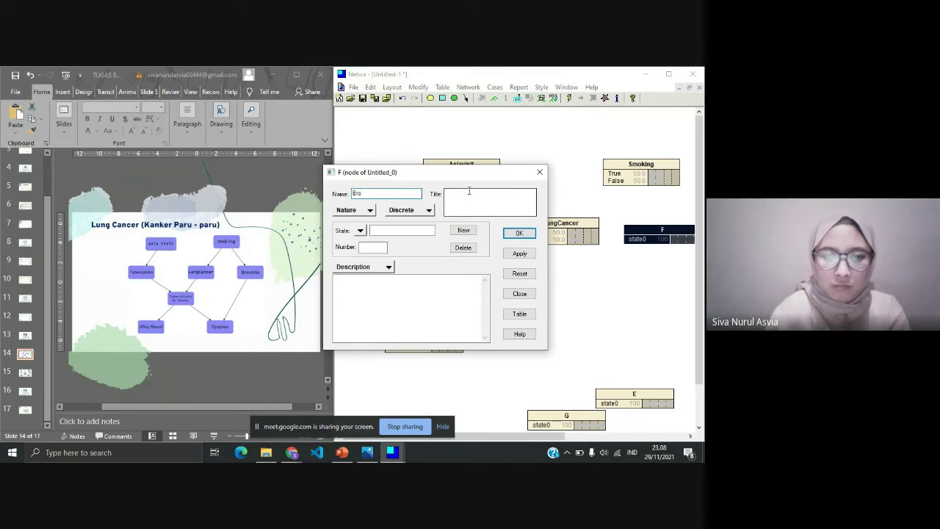
text(nchitis)
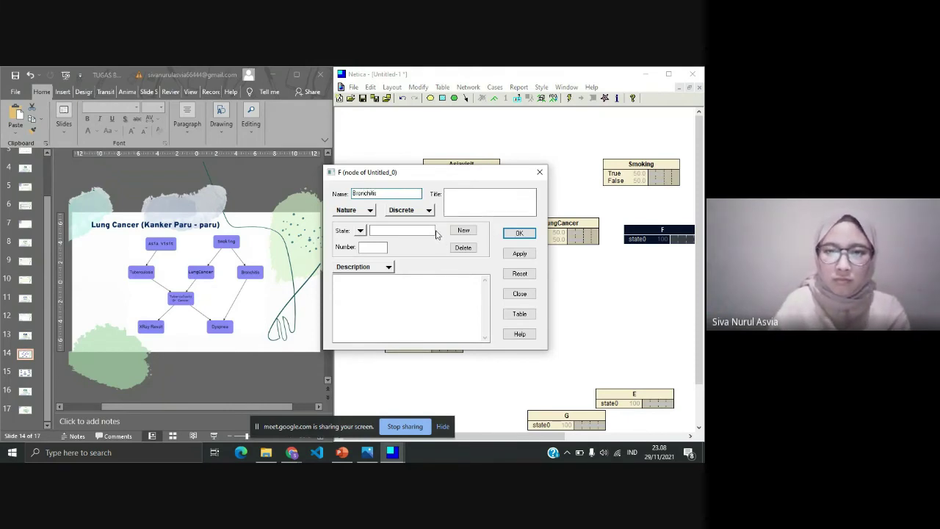
Give the Bronchitis node the two states True and False and apply the changes.
click(432, 232)
text(True)
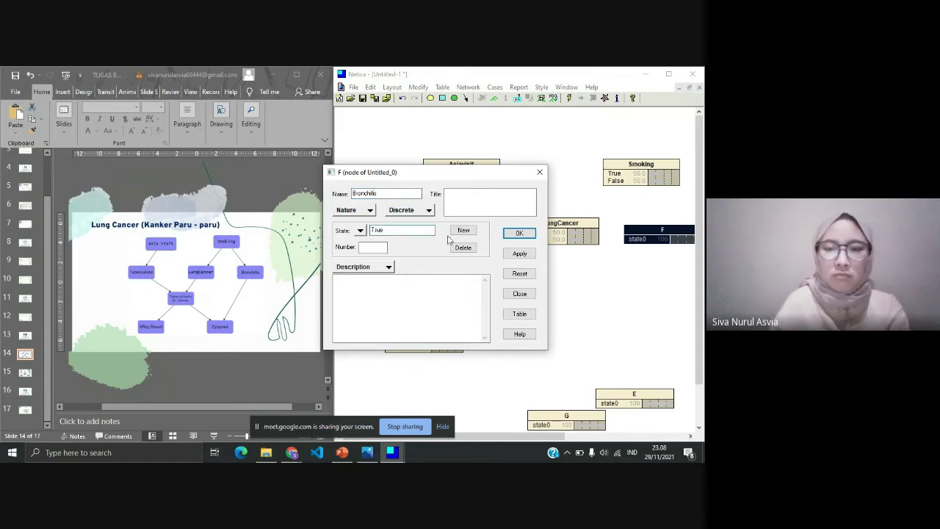
click(456, 231)
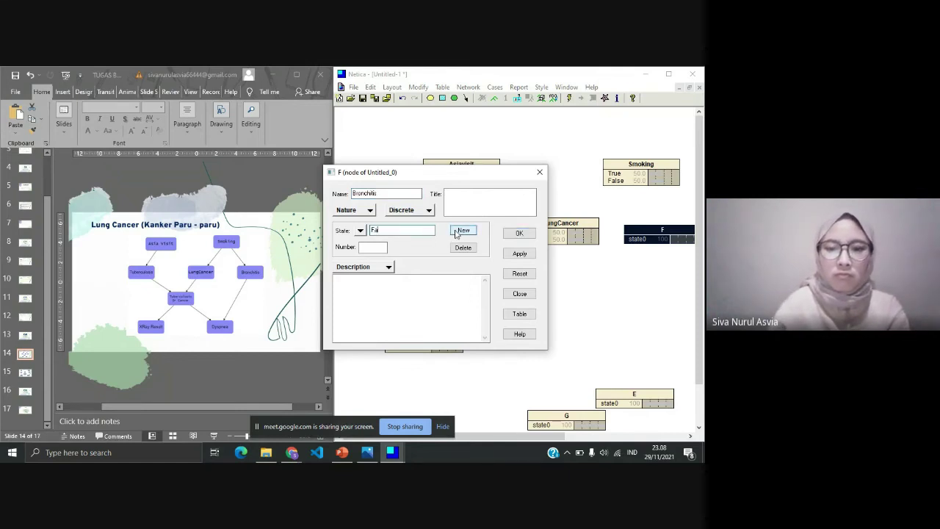
click(459, 231)
click(525, 253)
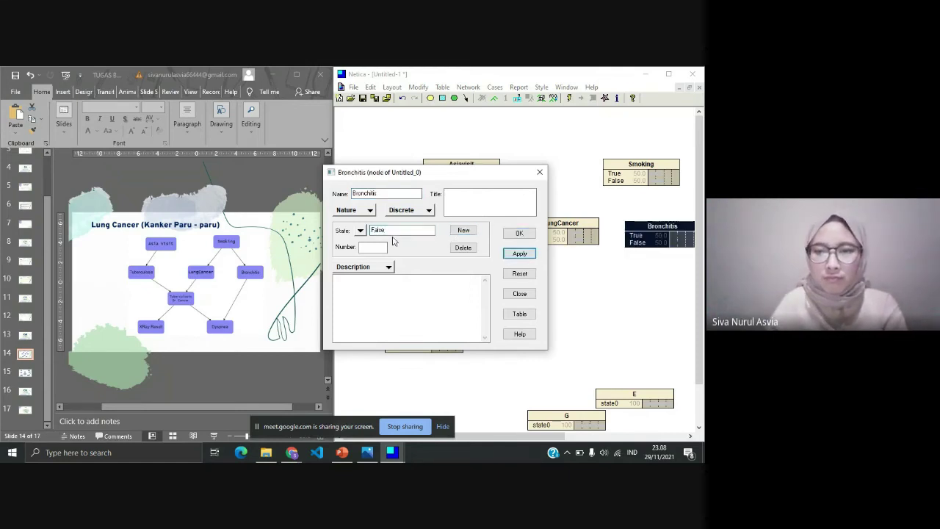
click(519, 233)
click(609, 305)
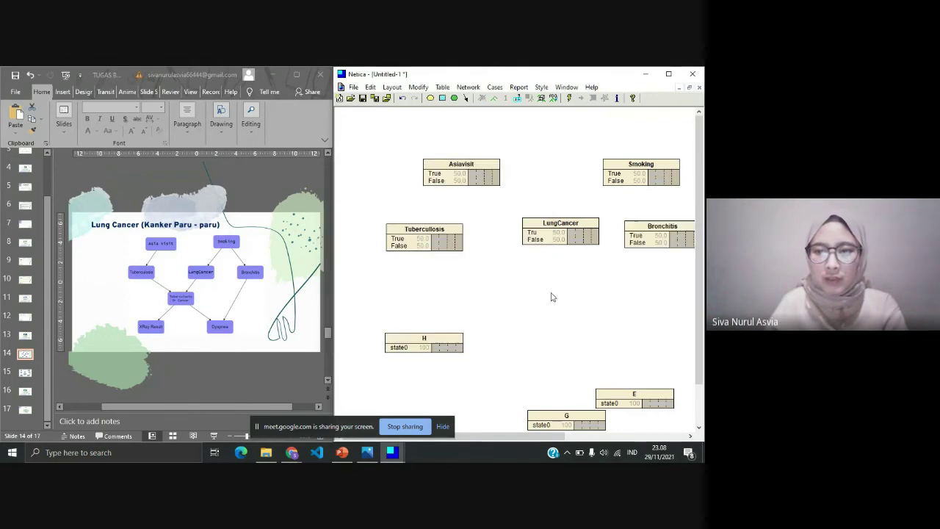
Shift node H slightly toward the network's centre and rename it as TuberculosisORLungCancer.
click(439, 340)
double_click(438, 340)
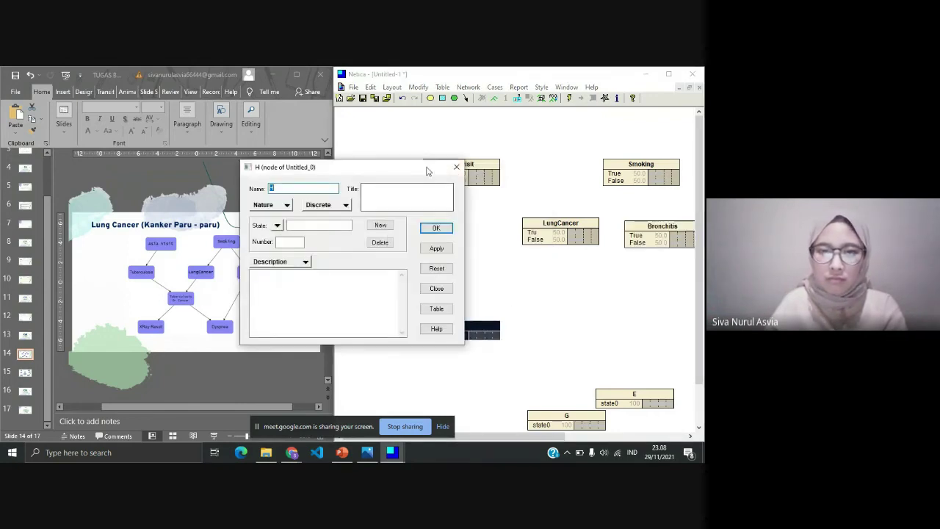
text(XR)
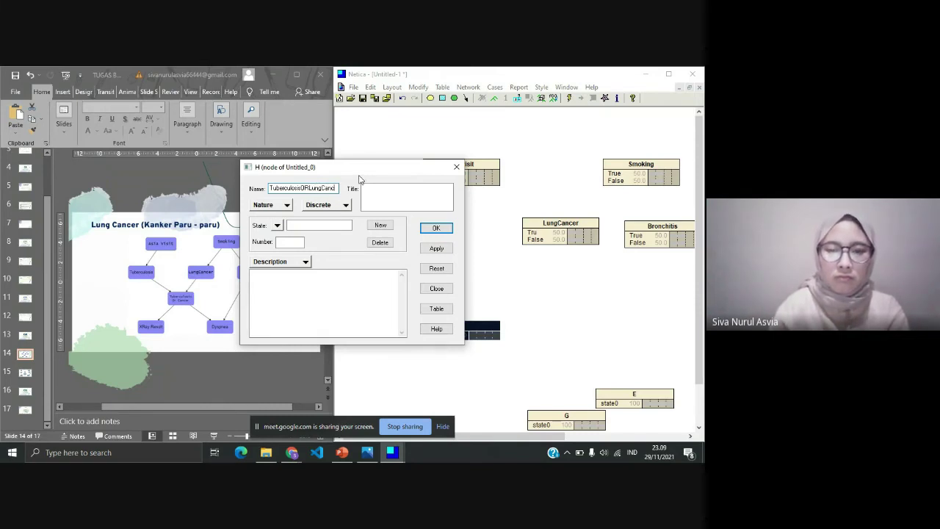
text(er)
Give the TuberculosisORLungCancer node the states True and False and apply the changes.
click(307, 224)
text(Sd)
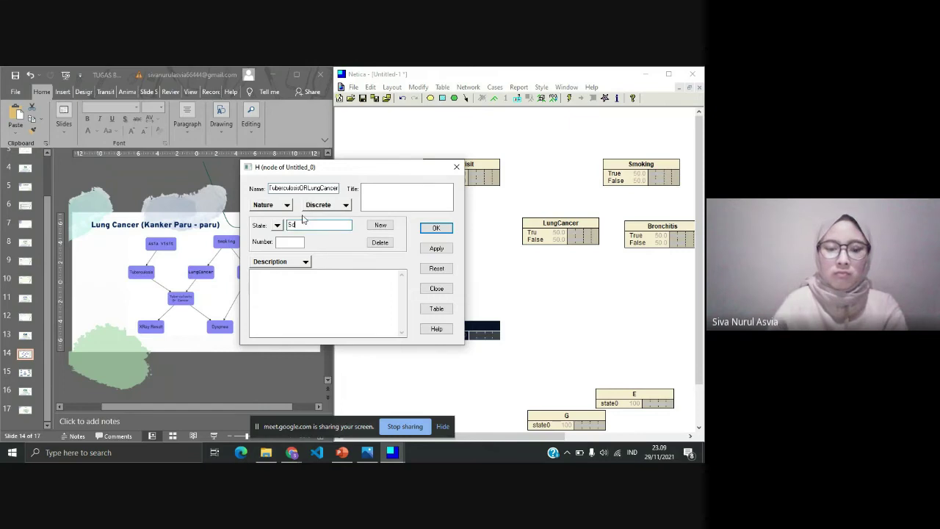
key(BackSpace)
key(BackSpace)
text(True)
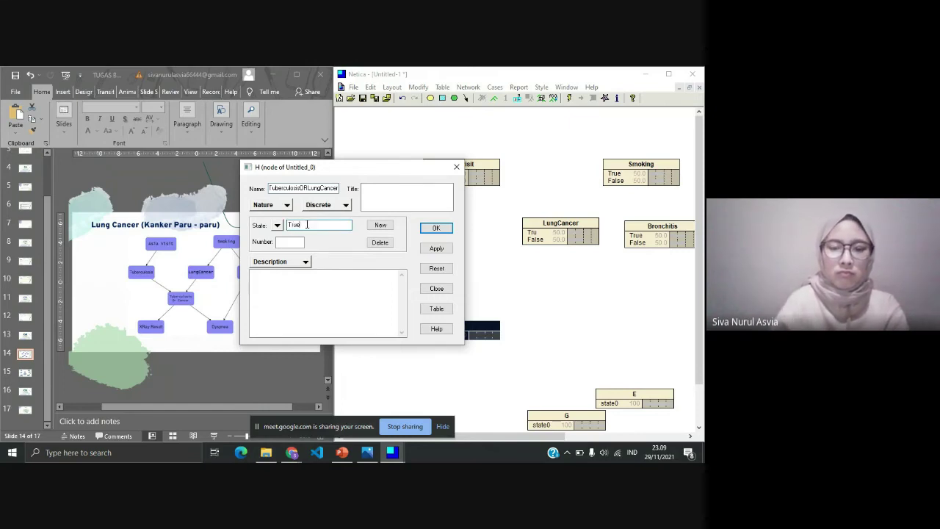
click(381, 225)
text(Fals)
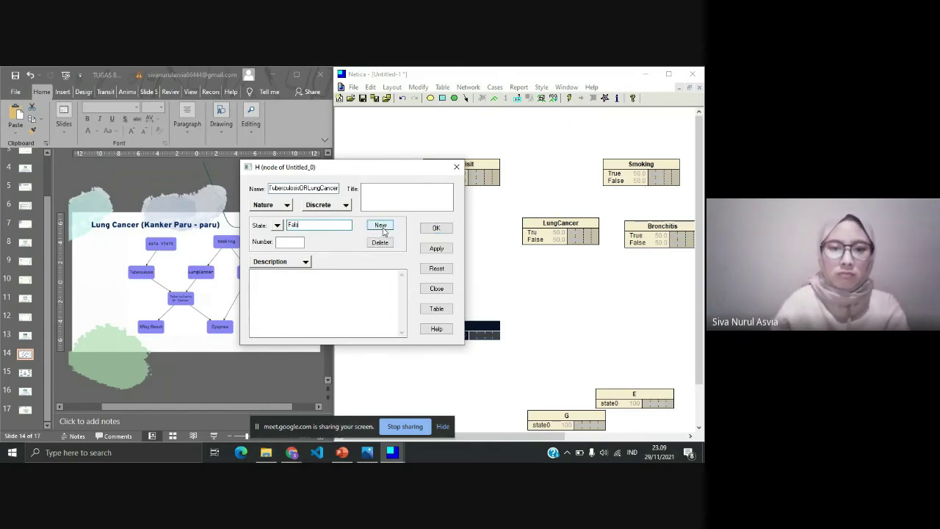
text(e)
click(436, 248)
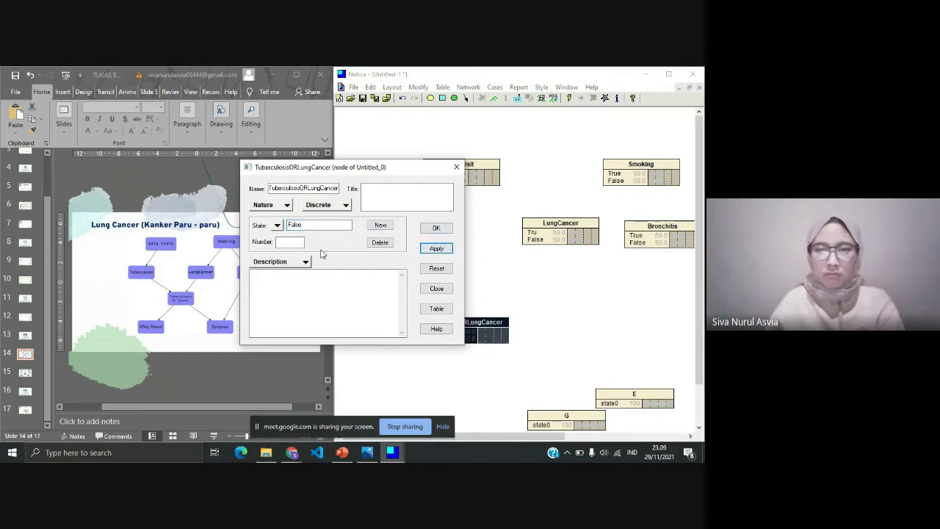
click(436, 227)
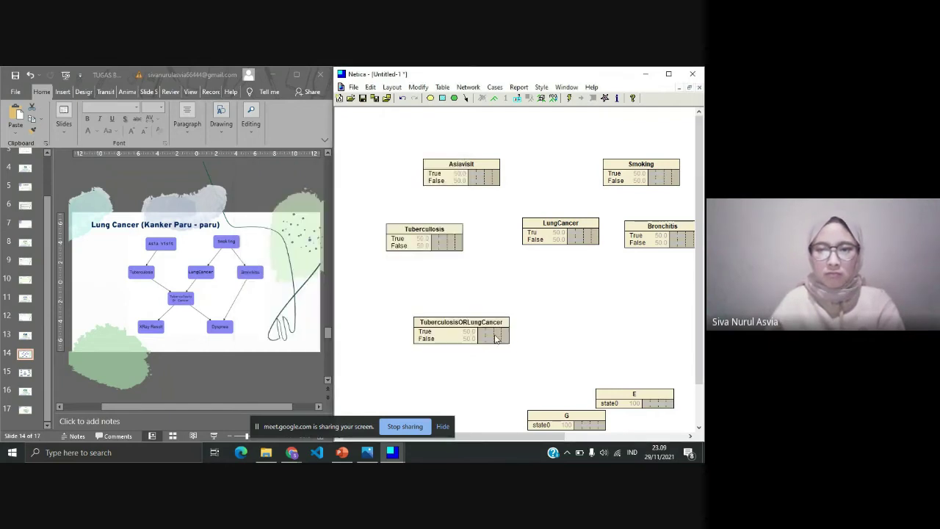
Place TuberculosisORLungCancer below and between the tuberculosis and LungCancer nodes, with E at its lower left and G at its lower right.
drag(496, 338, 560, 323)
drag(564, 417, 482, 362)
drag(621, 404, 411, 345)
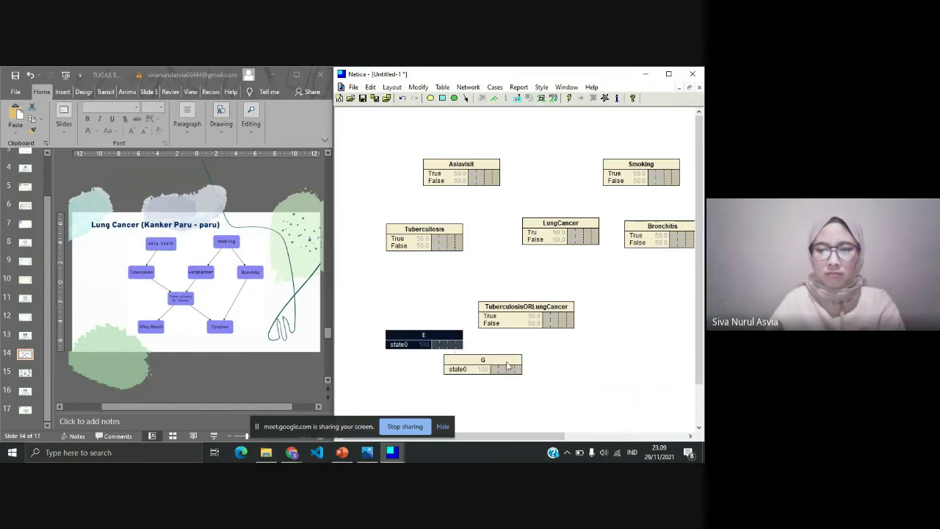
drag(507, 365, 653, 377)
drag(446, 343, 457, 363)
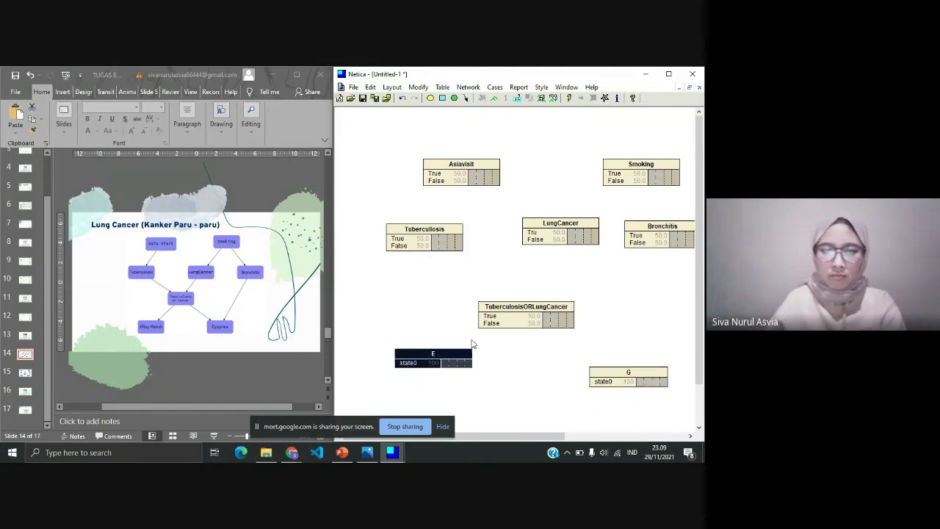
Rename node E as XRayResult and give it the states True and False.
double_click(438, 355)
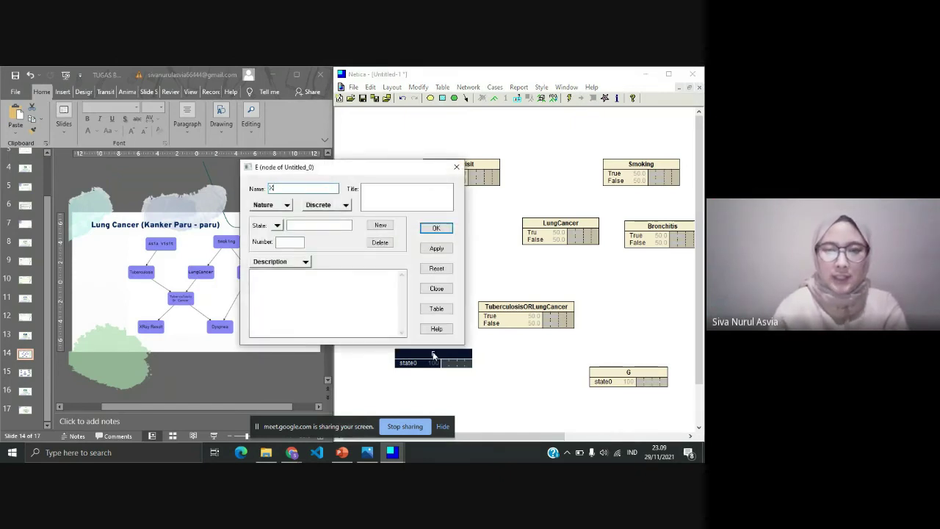
text(XRay)
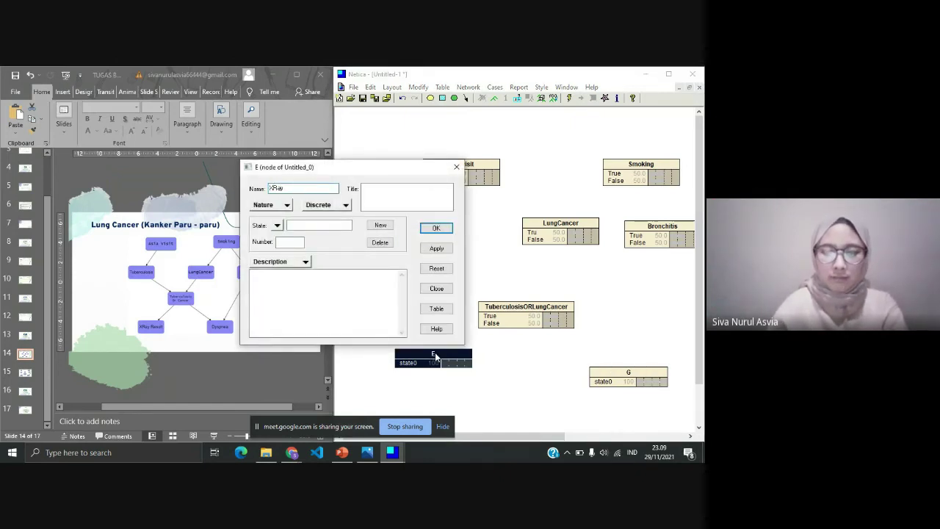
text(Result)
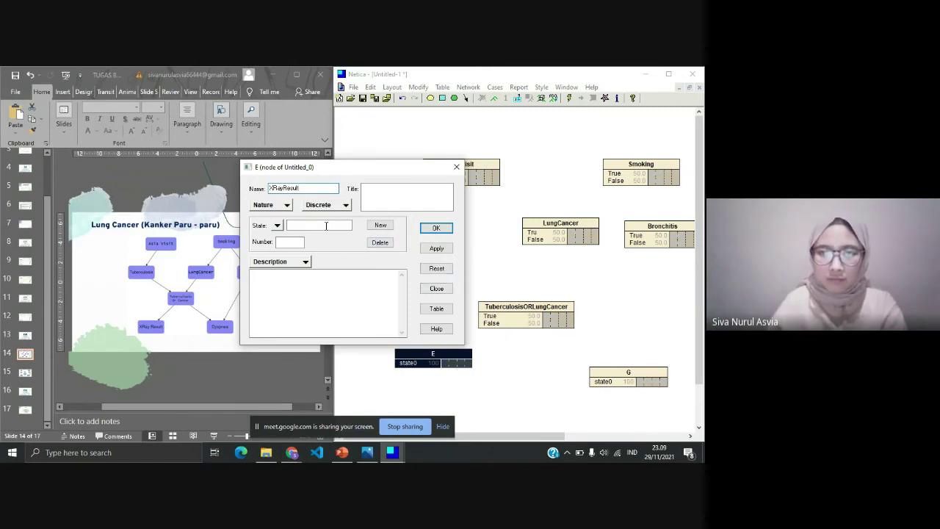
click(326, 227)
text(True)
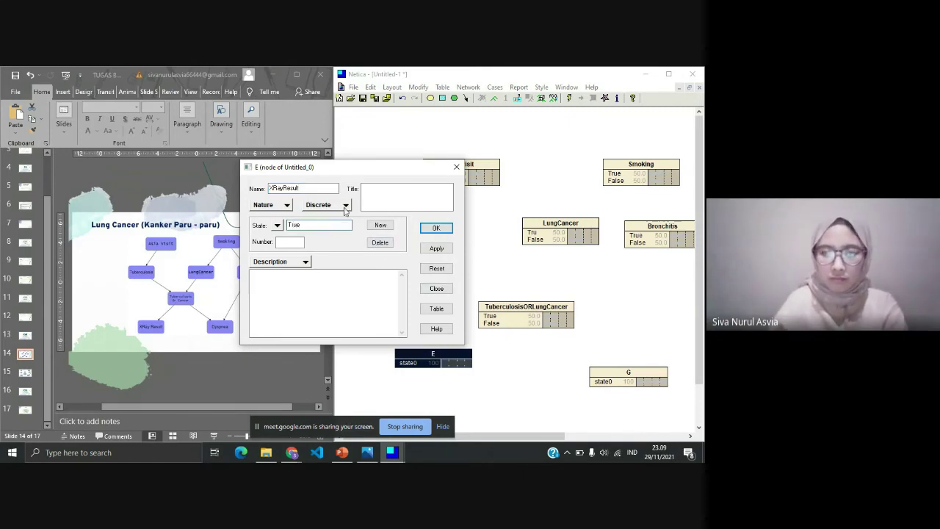
click(376, 225)
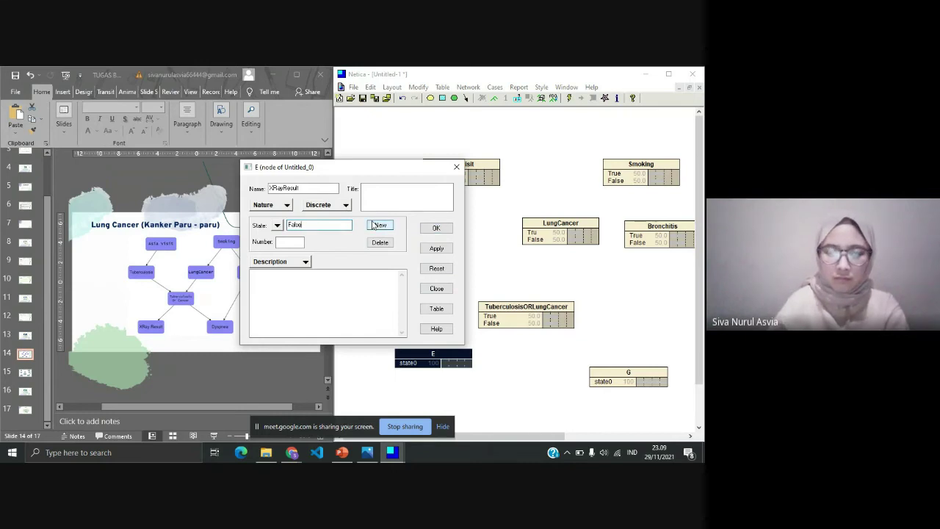
text(False)
click(436, 248)
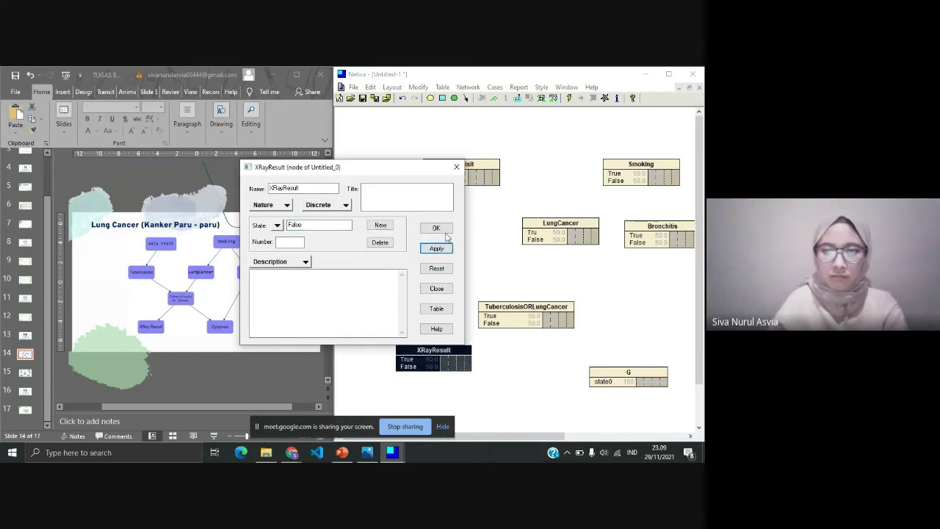
click(440, 229)
Rename node G as Dyspnea and give it the states True and False.
double_click(612, 379)
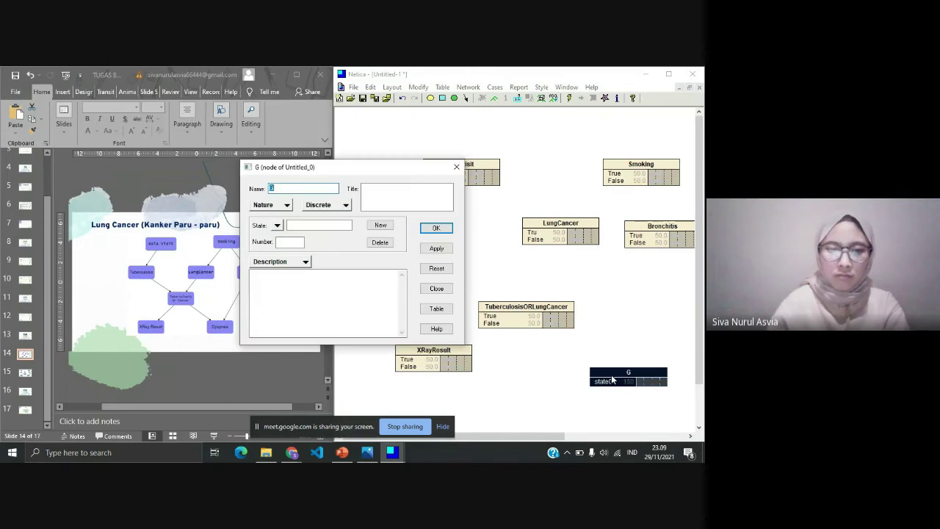
key(BackSpace)
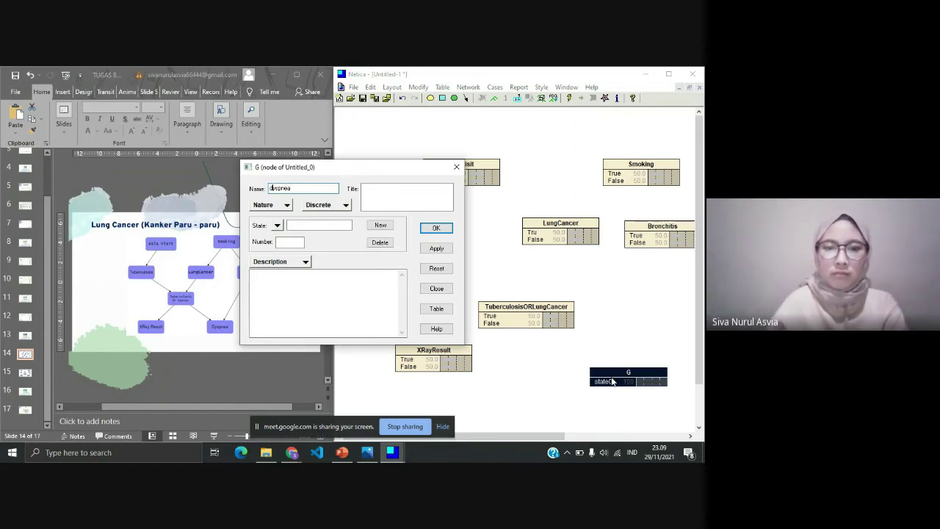
key(BackSpace)
text(D)
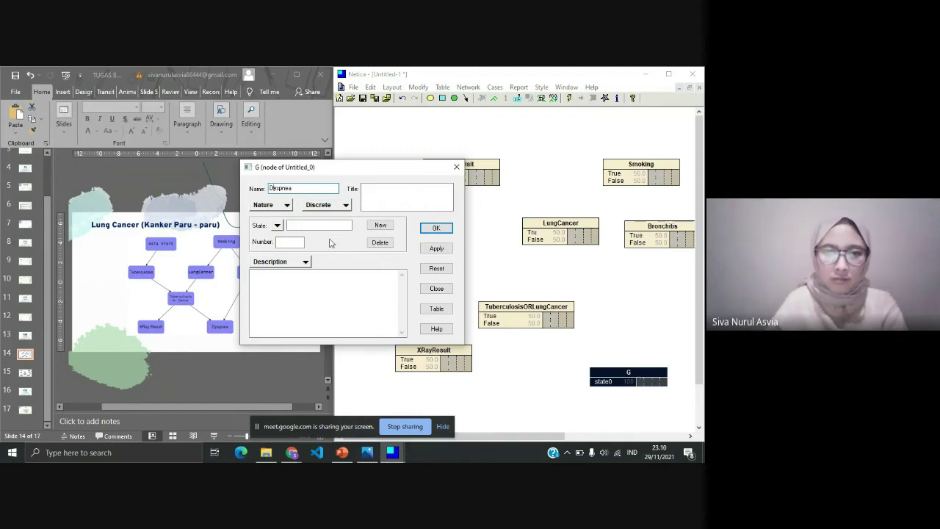
click(330, 226)
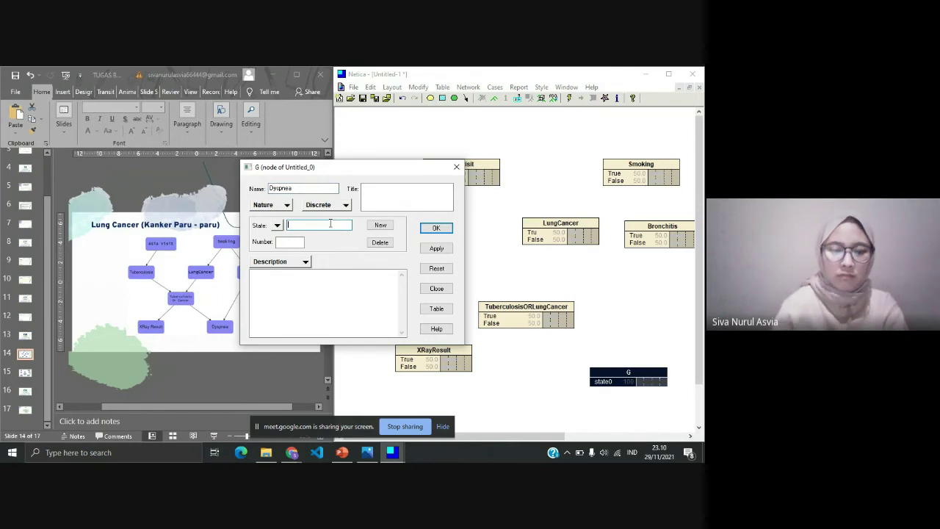
text(TRue)
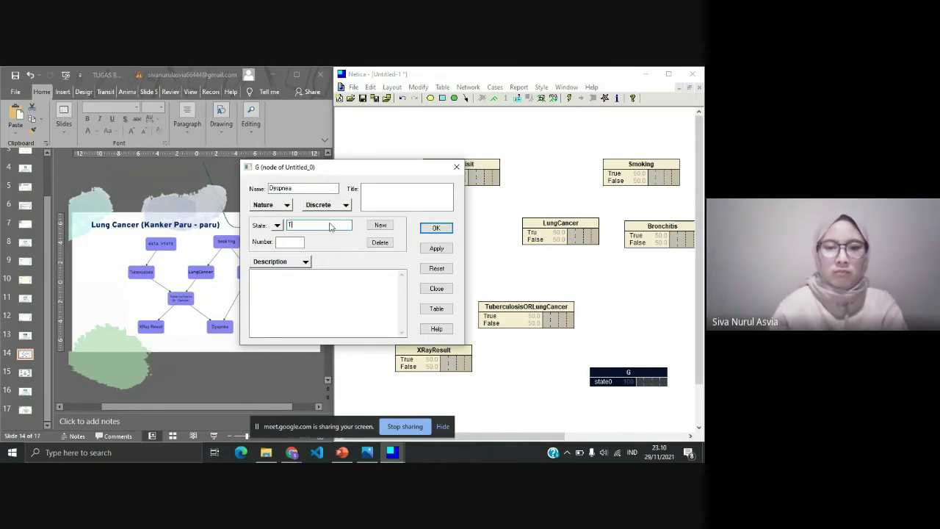
click(372, 230)
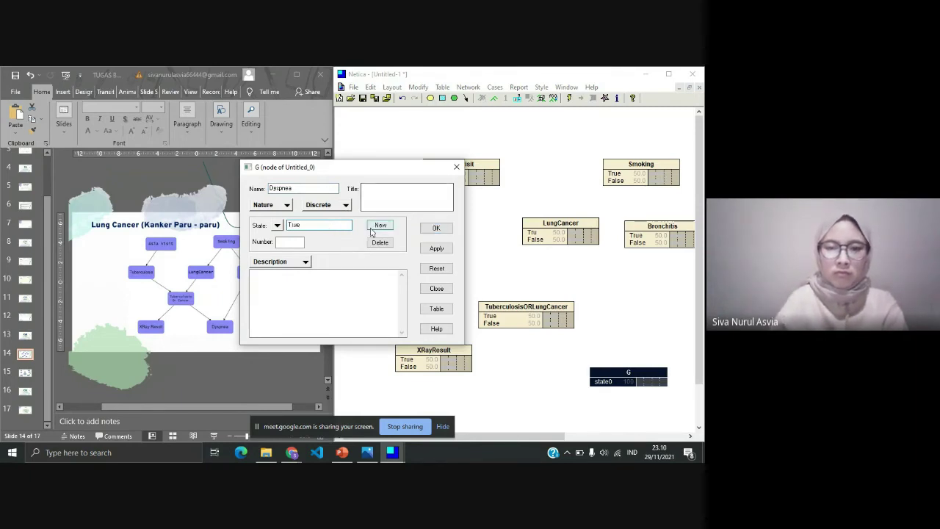
text(False)
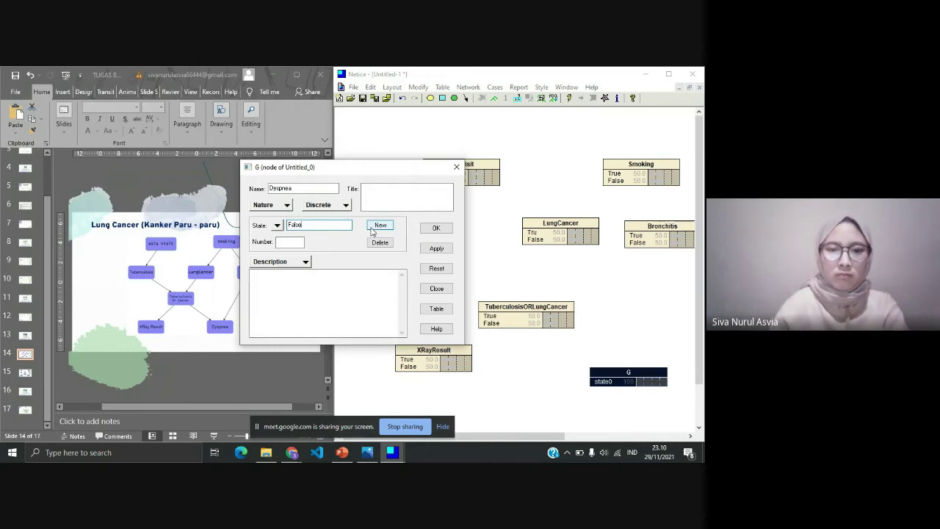
click(428, 250)
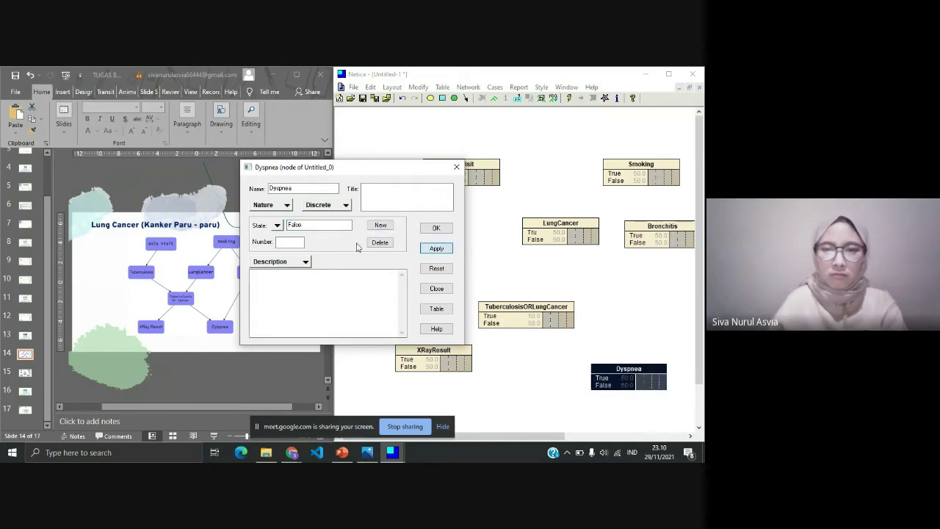
click(436, 228)
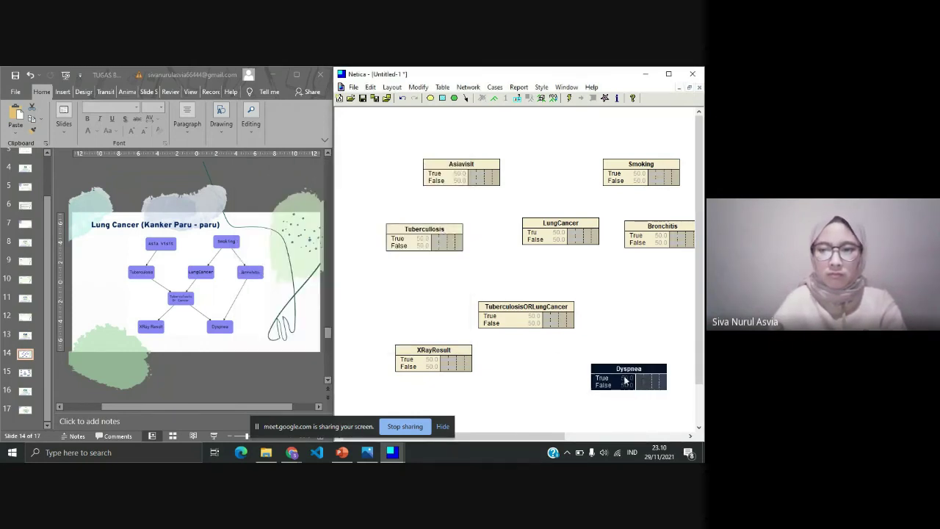
Nudge Dyspnea up and XRayResult down so the two nodes sit level beneath TuberculosisORLungCancer.
drag(625, 380, 631, 367)
click(463, 359)
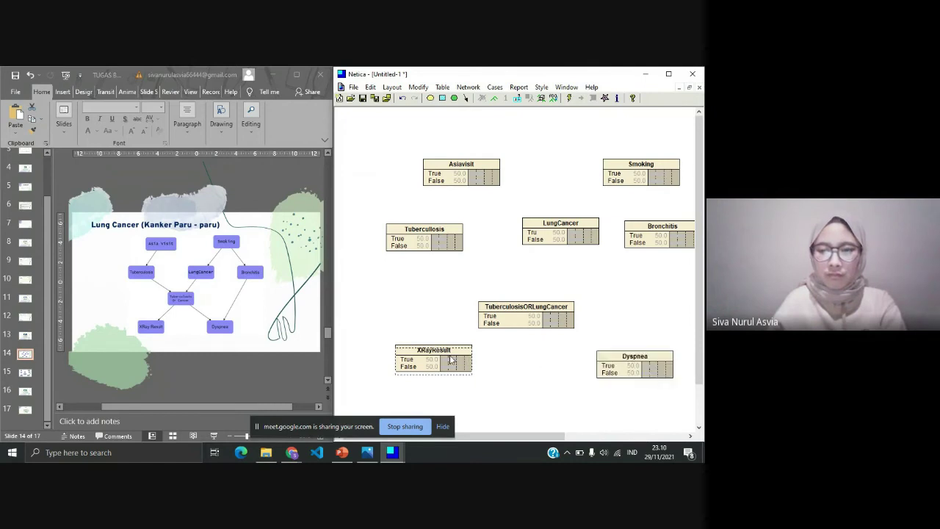
drag(451, 359, 454, 366)
click(510, 204)
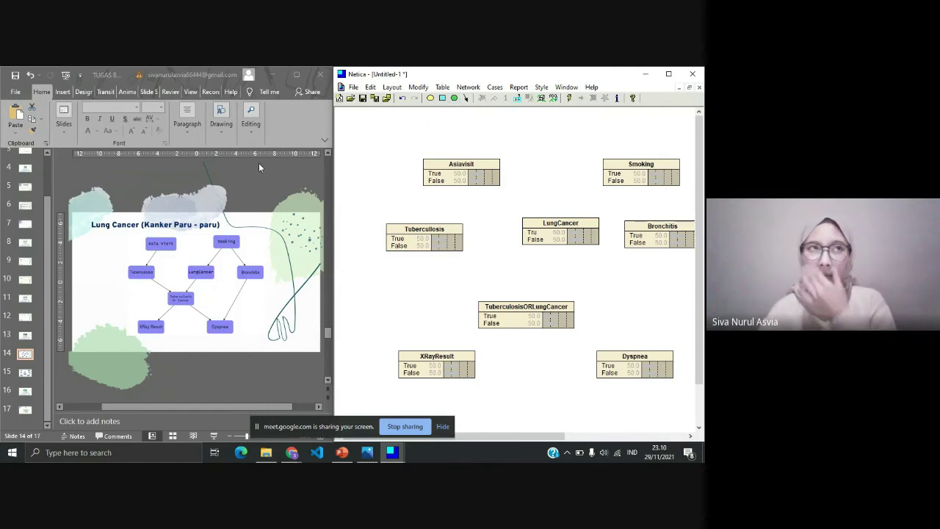
Draw links from Asiavisit to Tubercullosis and from Smoking to both LungCancer and Bronchitis.
click(466, 98)
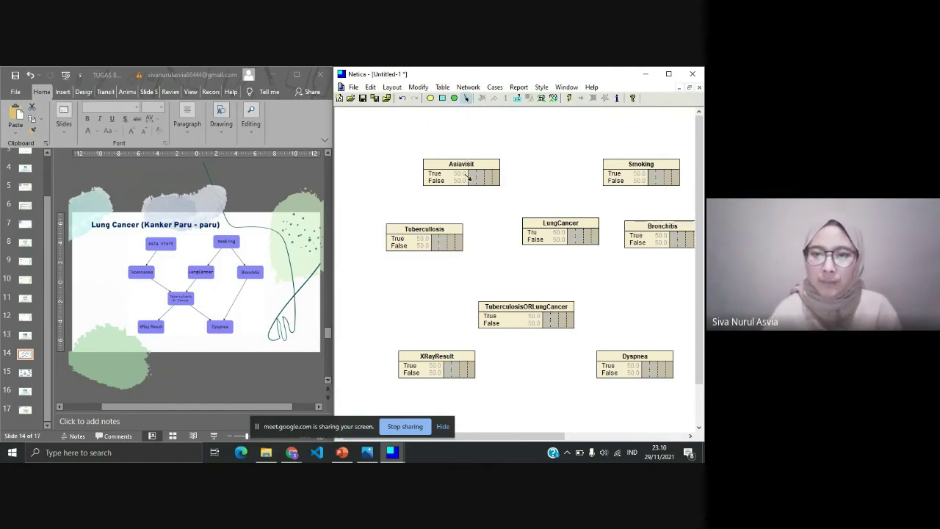
mouse_move(468, 177)
mouse_down()
mouse_move(403, 244)
mouse_move(424, 232)
mouse_up()
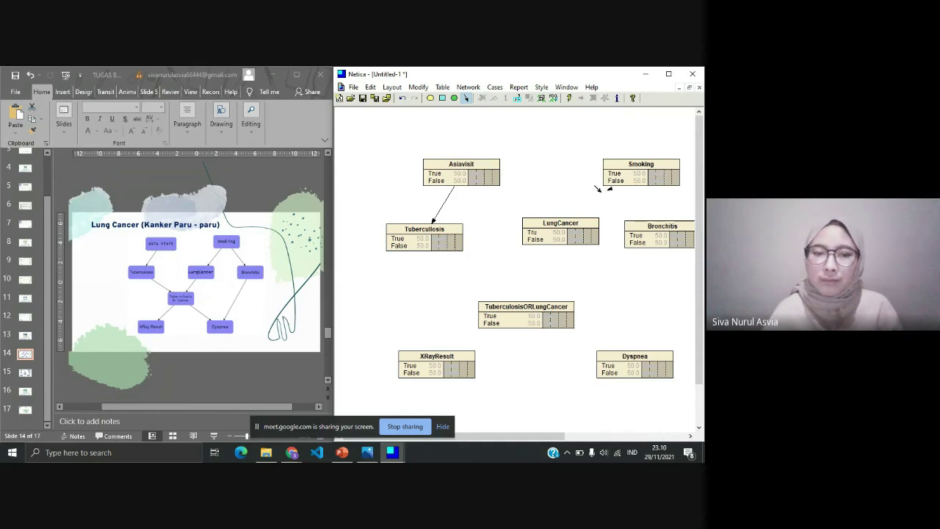
drag(598, 188, 578, 218)
drag(639, 176, 657, 219)
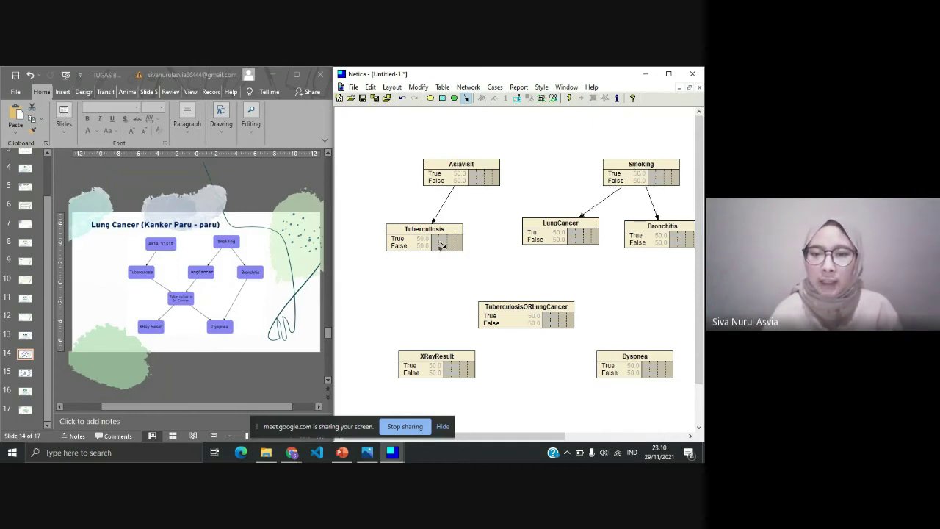
Link Tubercullosis and LungCancer to TuberculosisORLungCancer, that node to XRayResult and Dyspnea, and Bronchitis to Dyspnea.
drag(442, 246, 507, 320)
drag(571, 243, 524, 314)
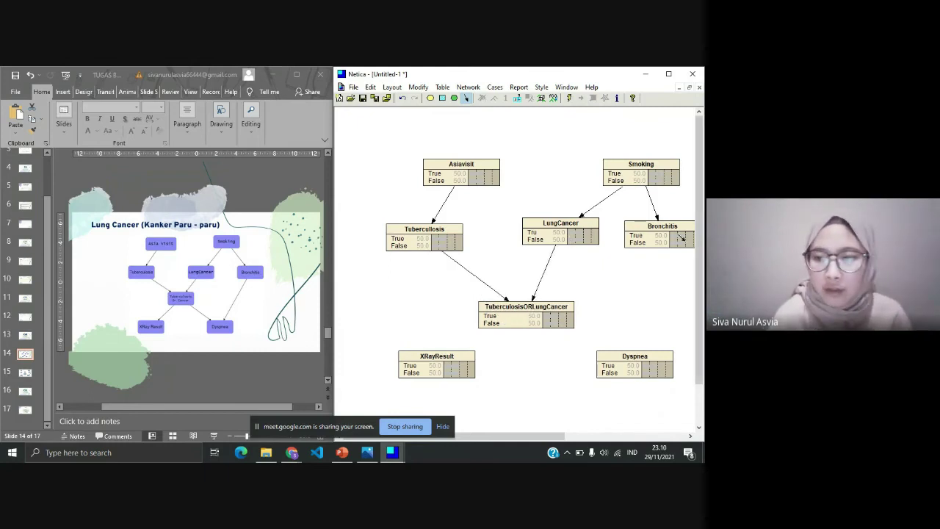
drag(680, 238, 643, 382)
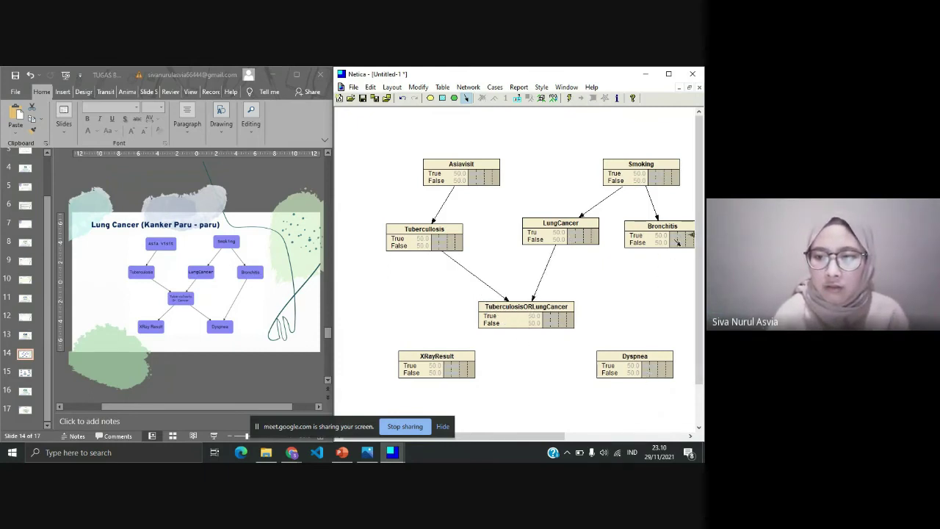
drag(678, 242, 617, 354)
drag(538, 325, 635, 372)
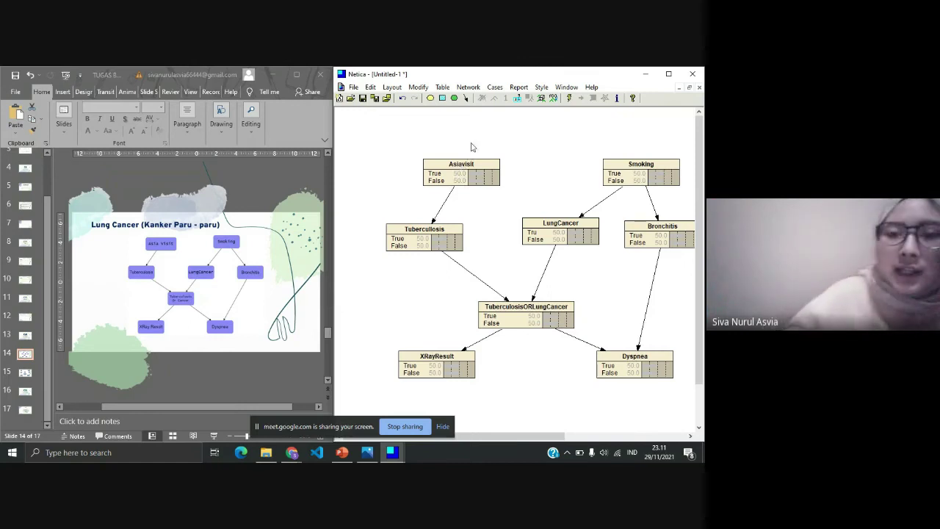
click(483, 174)
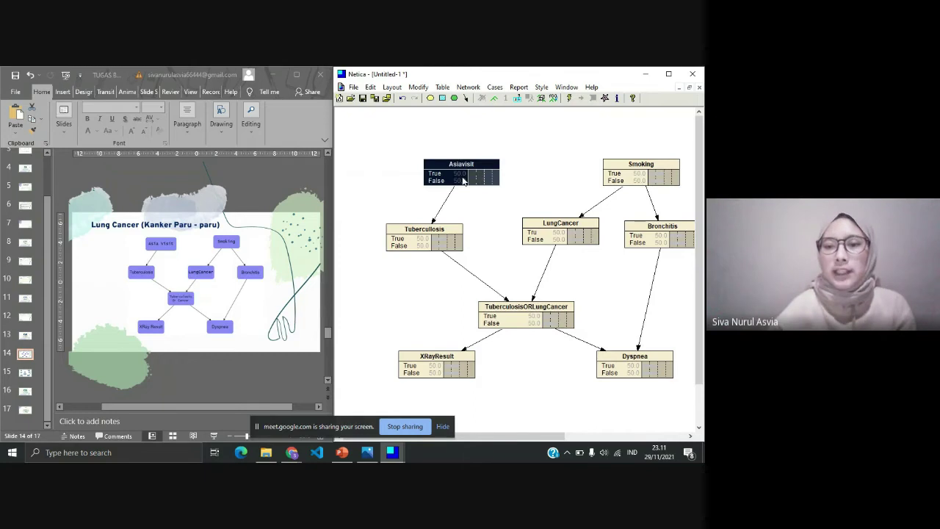
double_click(463, 181)
click(438, 309)
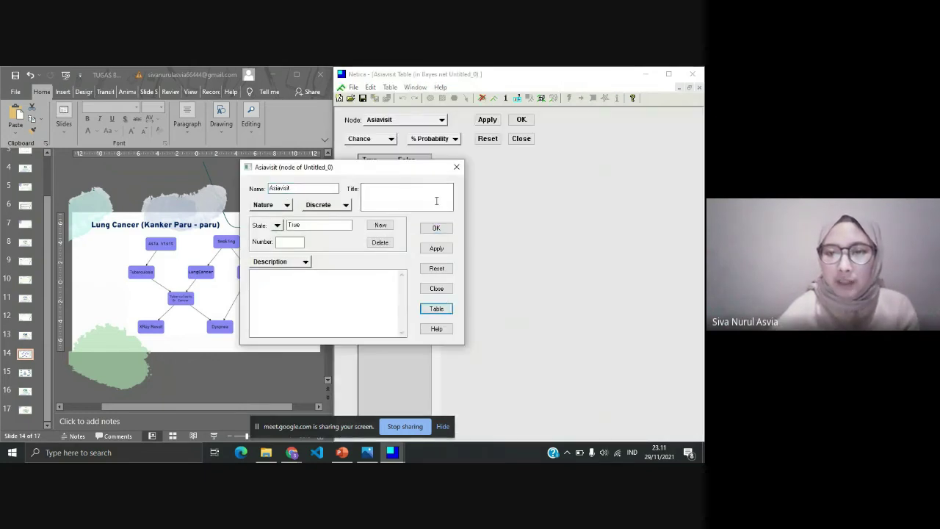
click(455, 167)
click(389, 87)
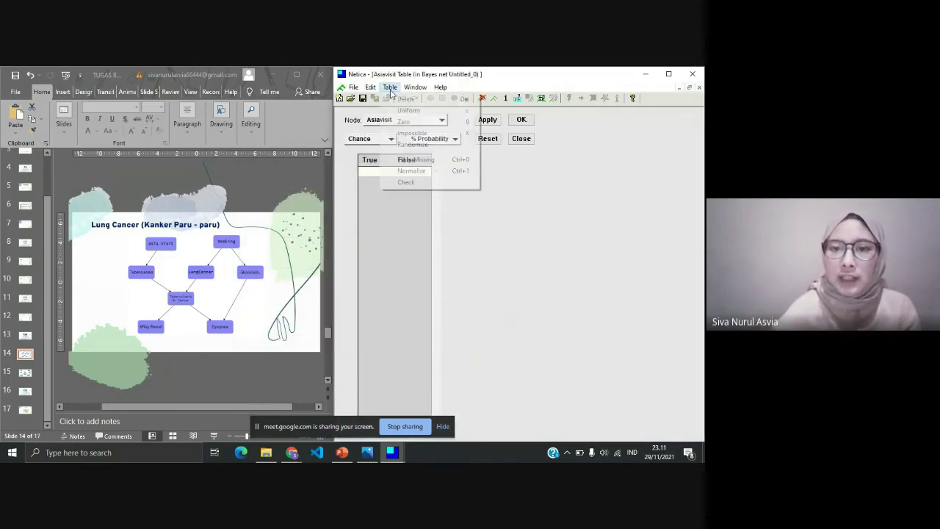
click(512, 195)
click(519, 141)
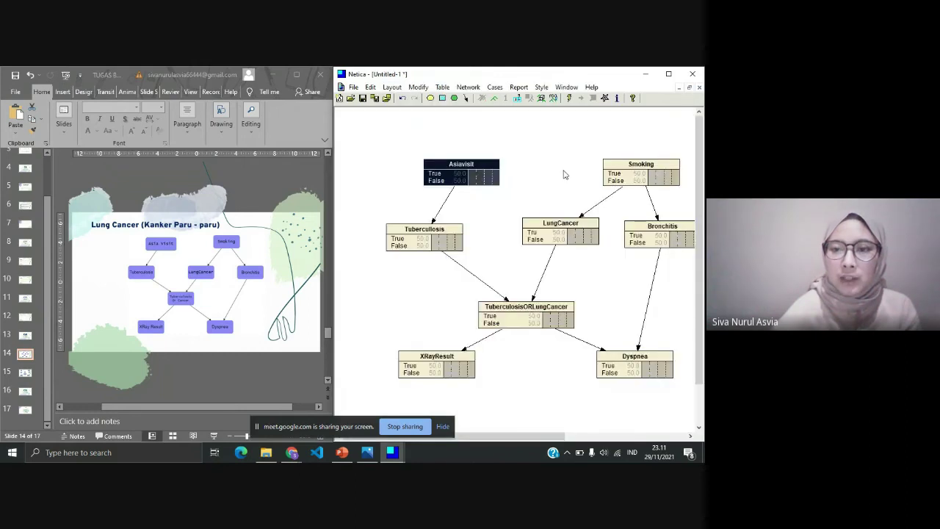
Using the probabilities on slide 15 of the presentation, set Asiavisit's True probability to 99 and have the missing False probability filled in.
click(443, 86)
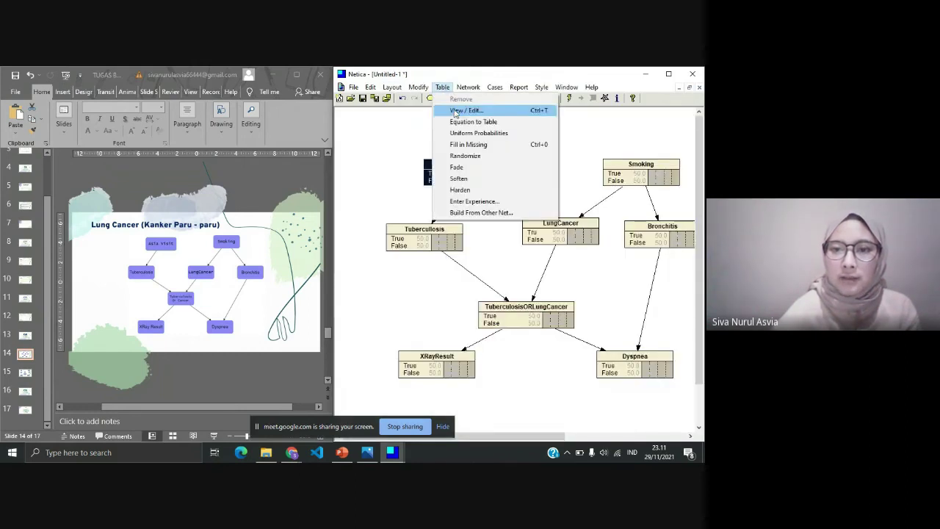
click(466, 110)
click(386, 176)
click(384, 173)
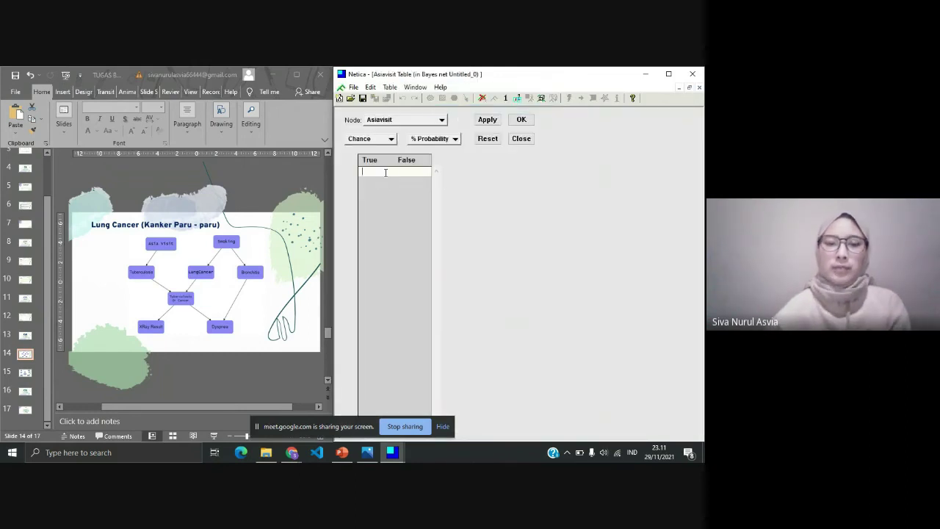
click(27, 375)
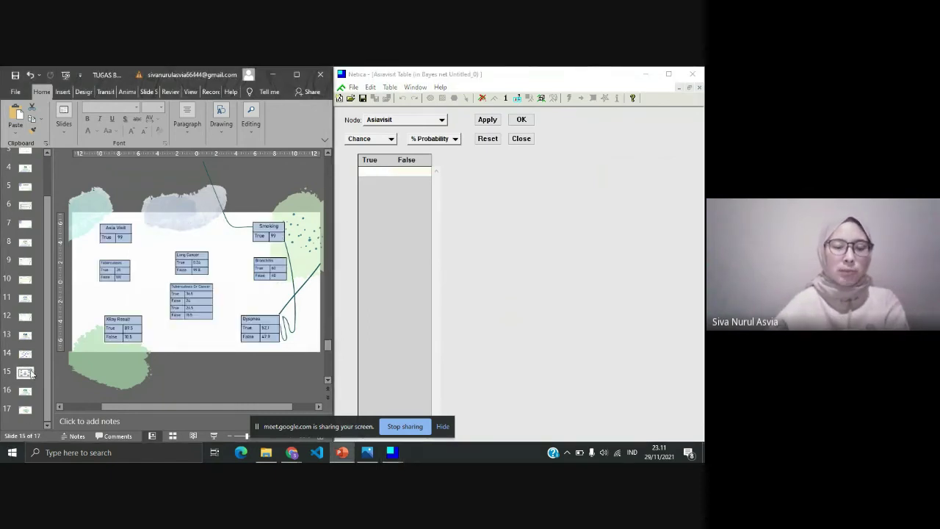
click(443, 426)
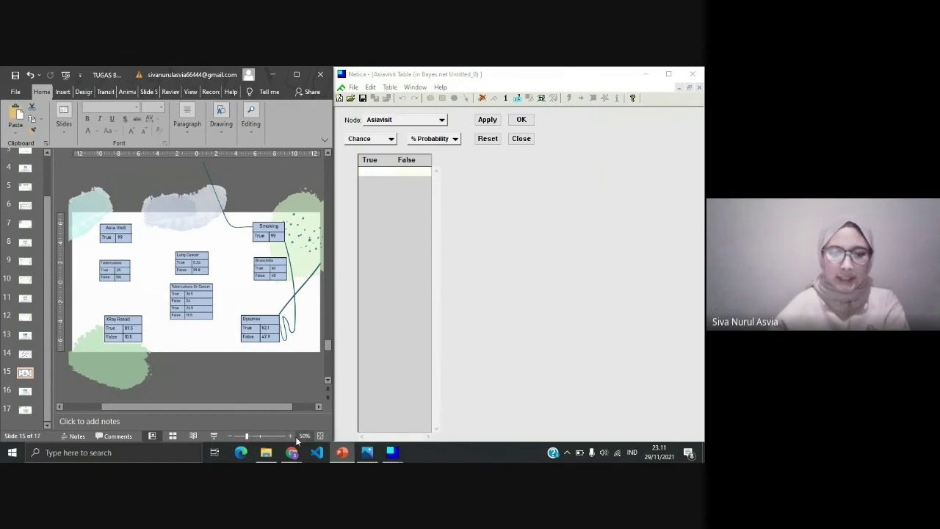
click(453, 205)
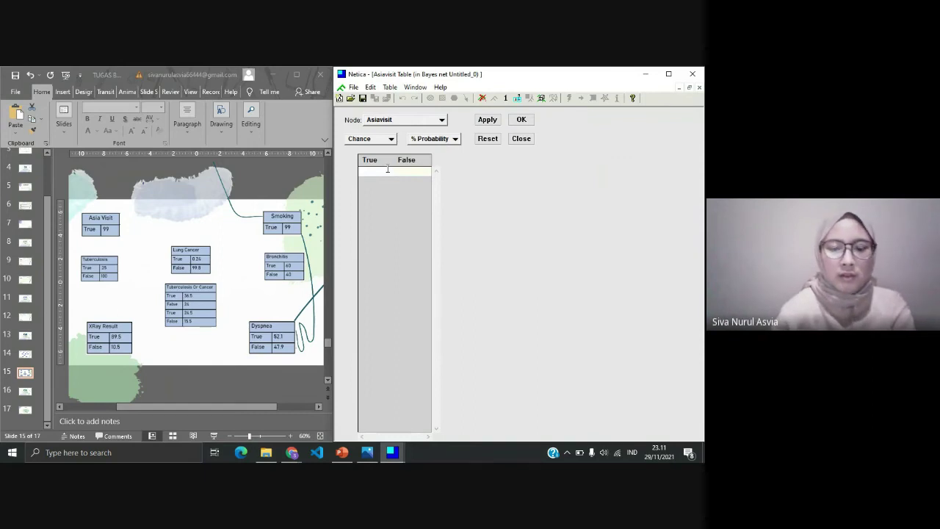
text(99)
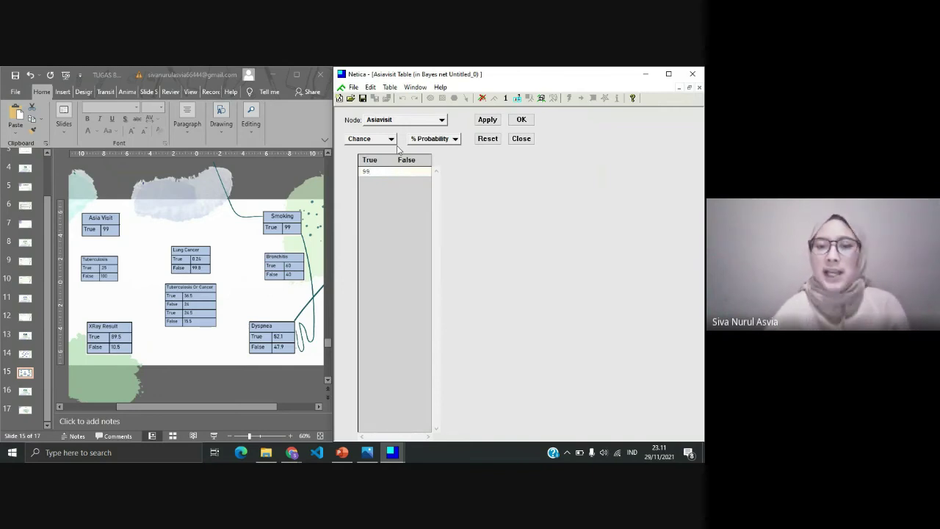
click(486, 119)
click(298, 274)
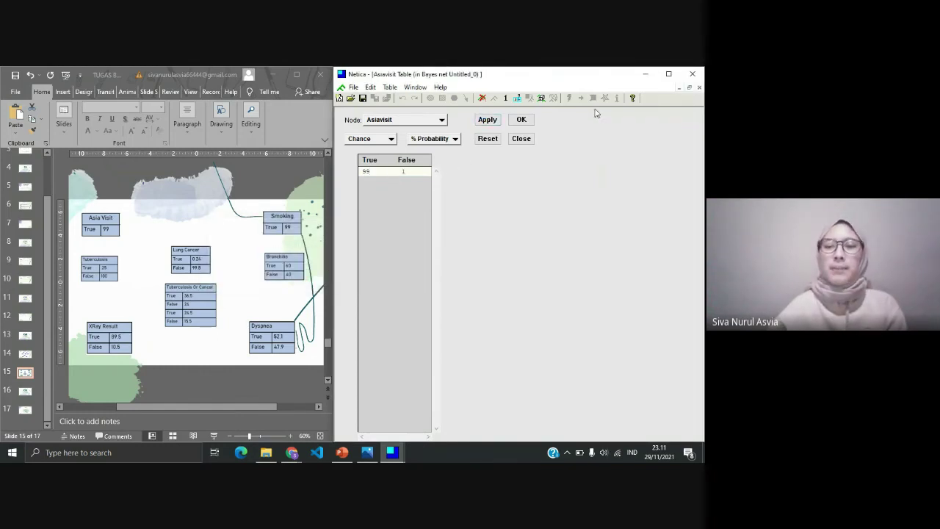
click(521, 119)
Set Smoking's True probability to 99 in its table, fill in the missing False probability and accept the table.
double_click(650, 174)
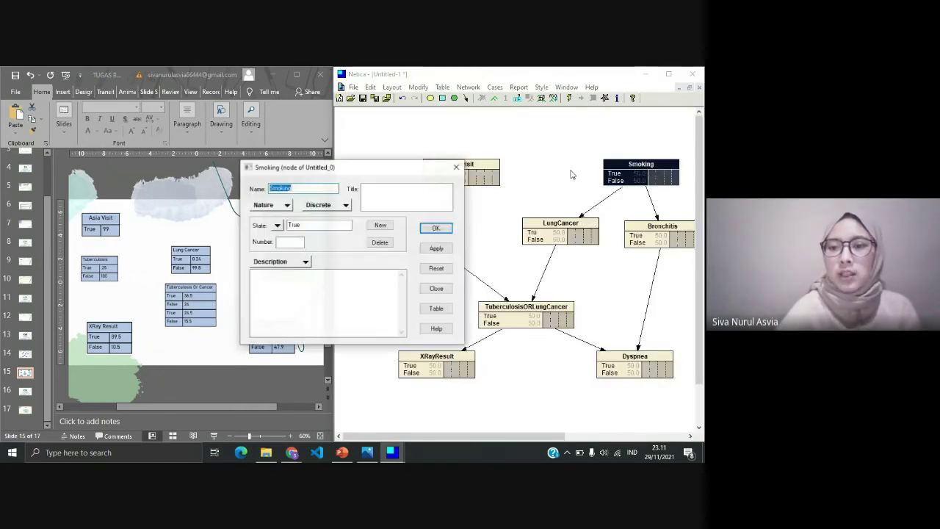
click(437, 309)
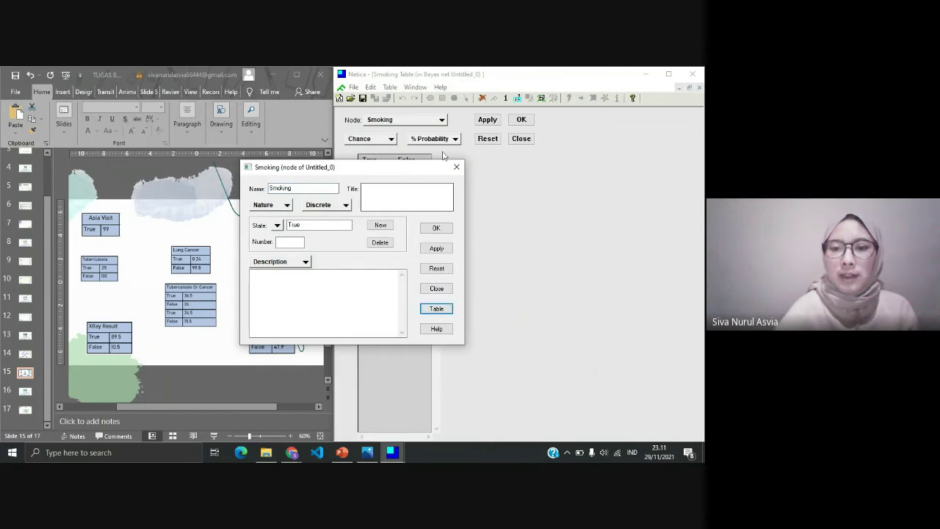
click(385, 173)
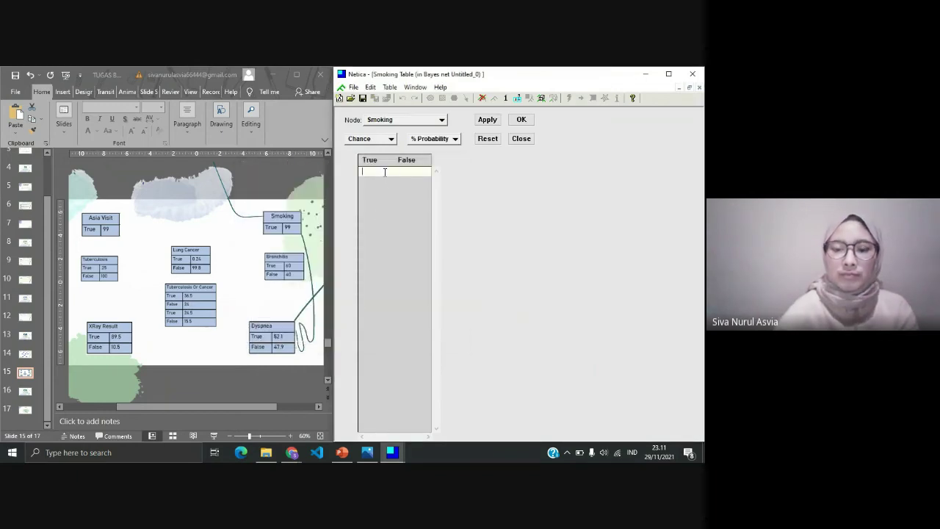
text(99)
click(487, 120)
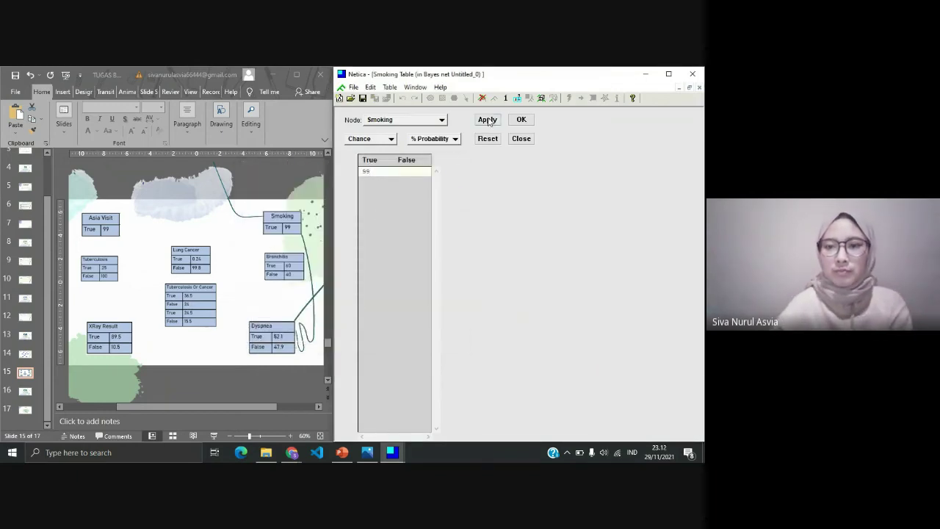
click(296, 276)
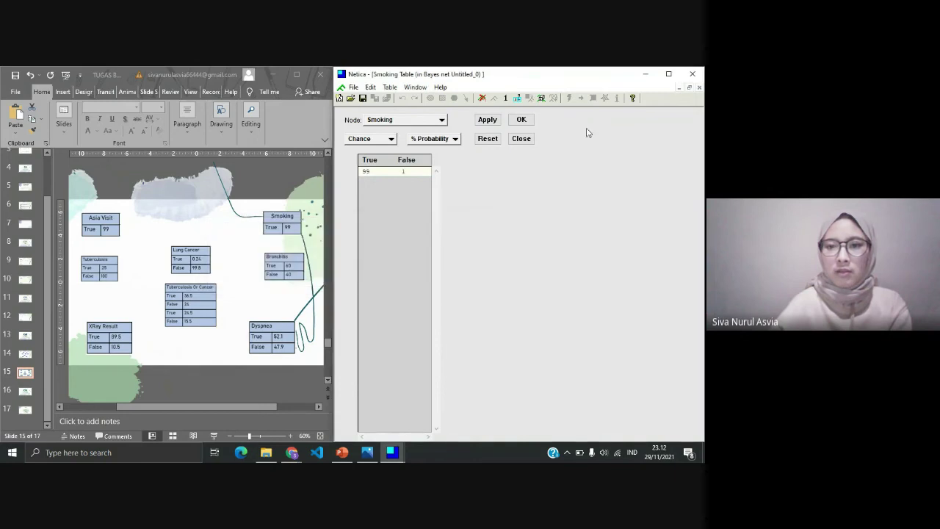
click(521, 119)
Set Tubercullosis's True probability to 0.25 for Asiavisit True and 100 for Asiavisit False, fill in the missing False entries and accept the table.
click(426, 243)
double_click(426, 243)
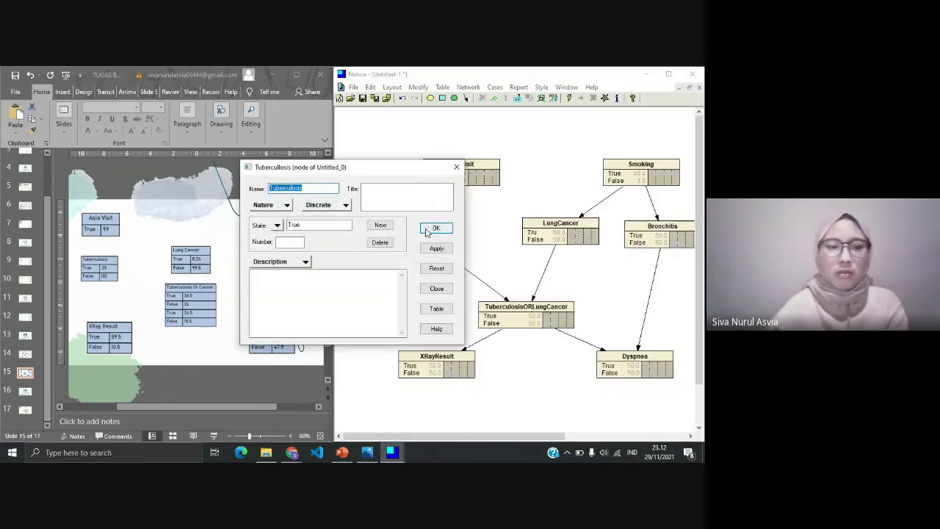
key(BackSpace)
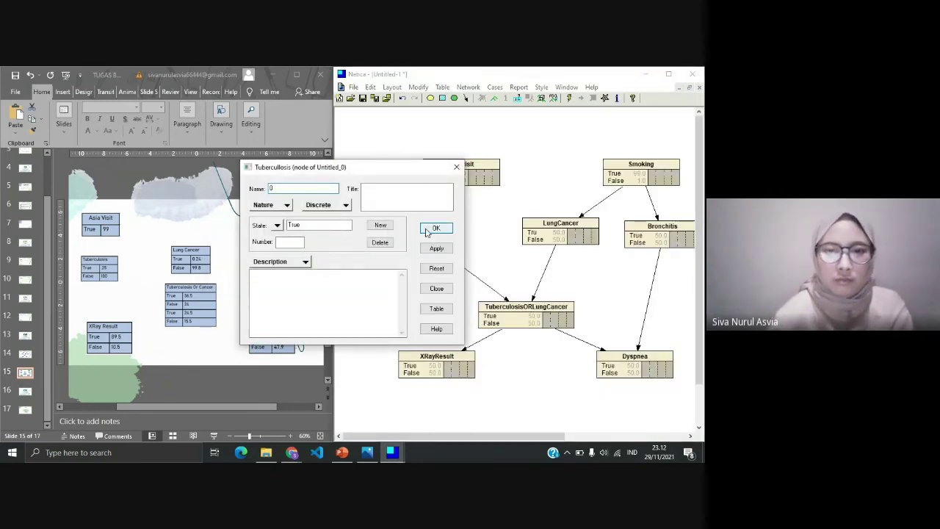
key(ctrl+z)
click(436, 309)
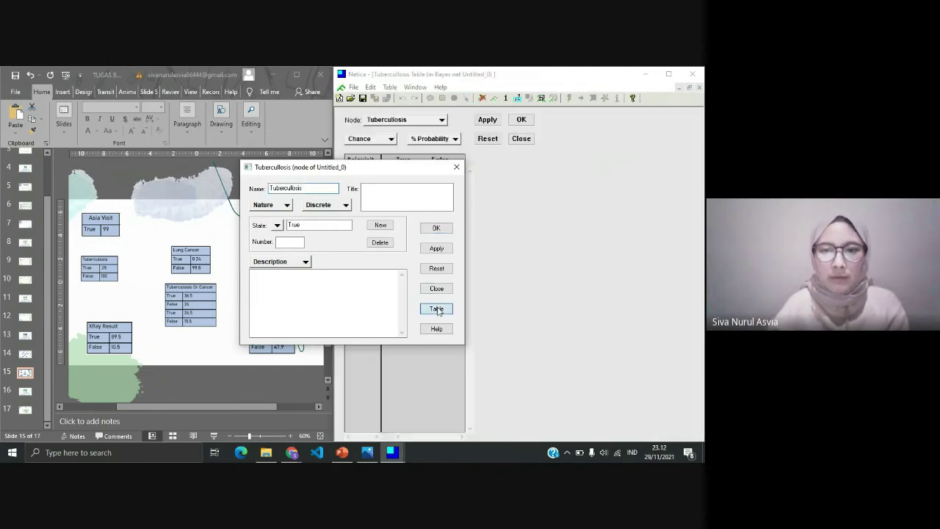
click(455, 168)
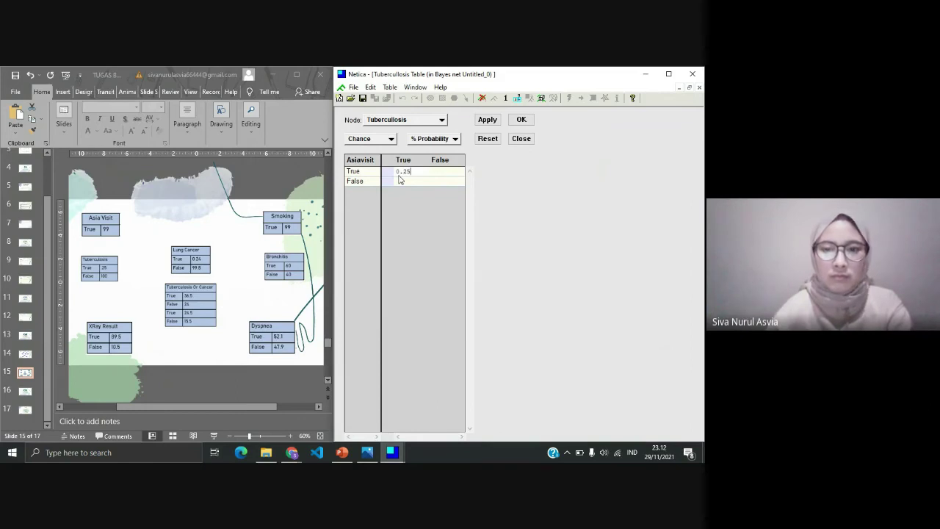
click(399, 180)
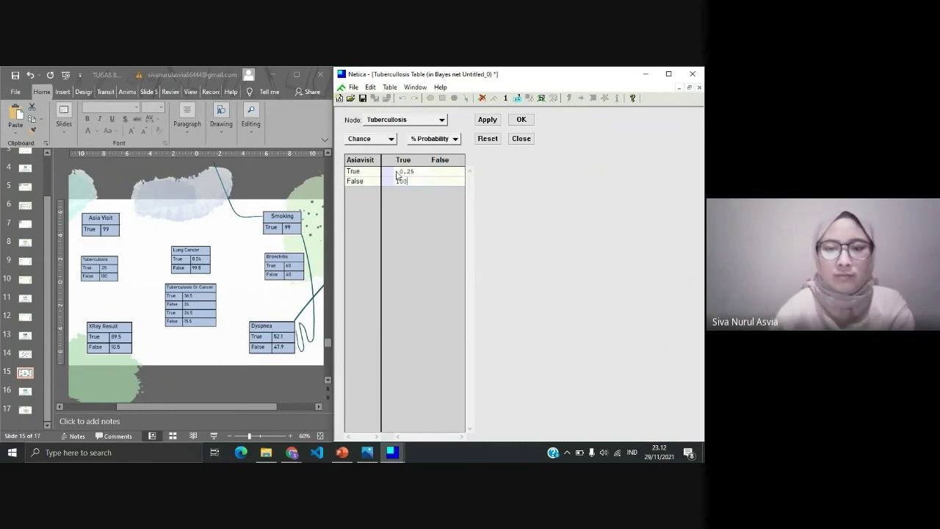
click(487, 120)
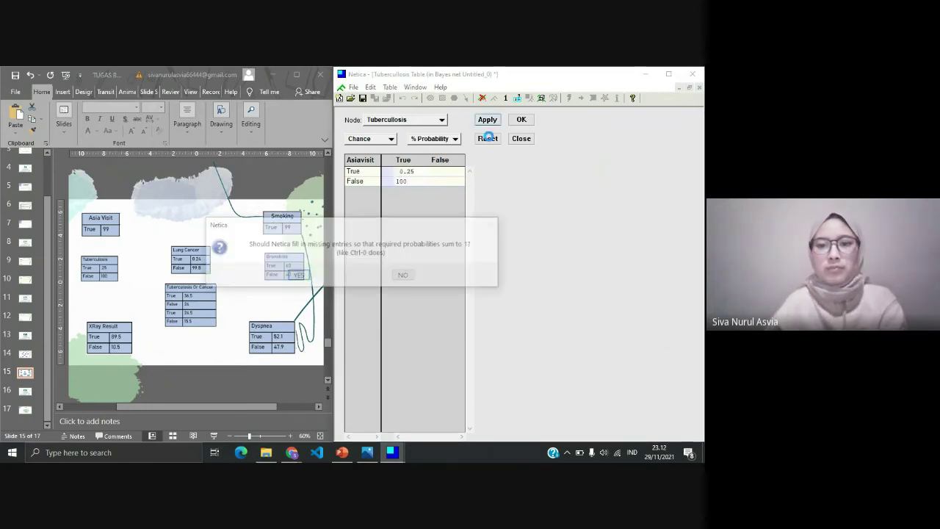
click(299, 276)
click(523, 120)
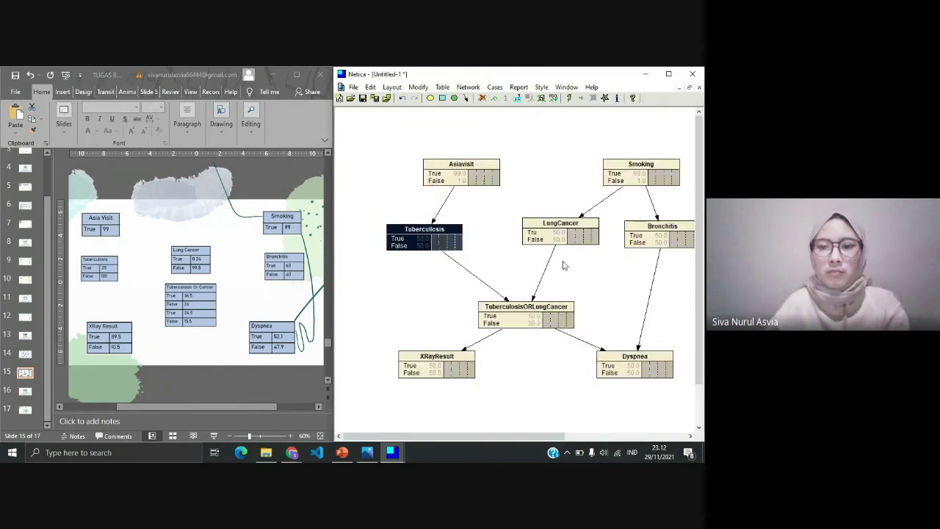
drag(562, 225, 563, 228)
key(Delete)
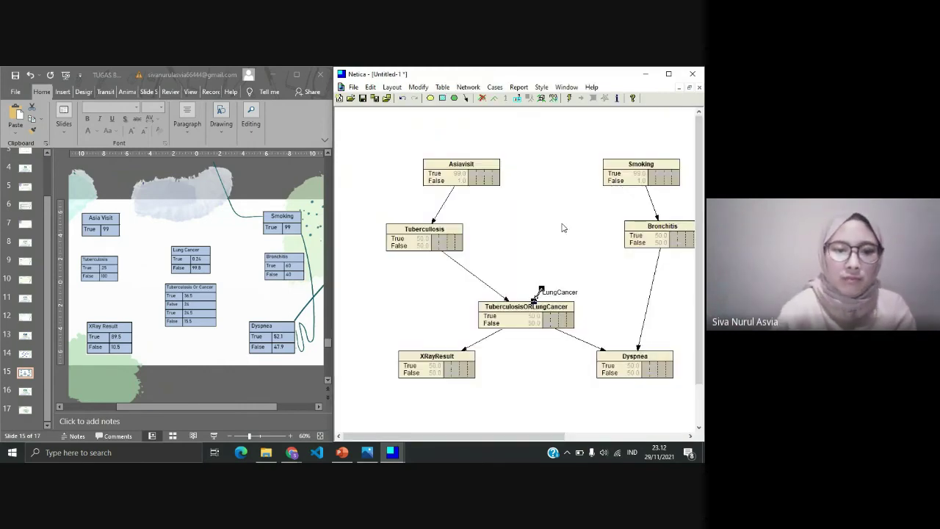
key(ctrl+z)
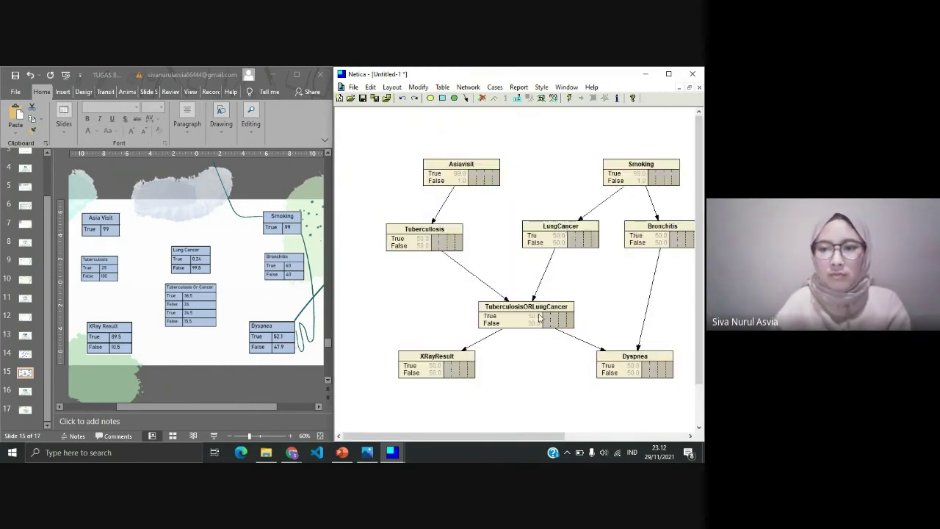
Set LungCancer's Tru probability to 0.24 for Smoking True and 99.8 for Smoking False, fill in the missing entries and accept the table.
click(551, 235)
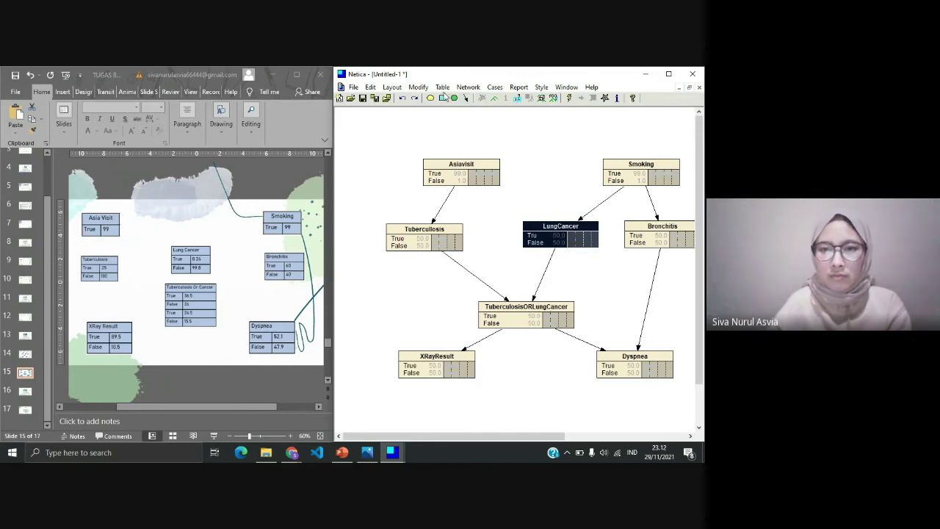
click(443, 88)
click(448, 110)
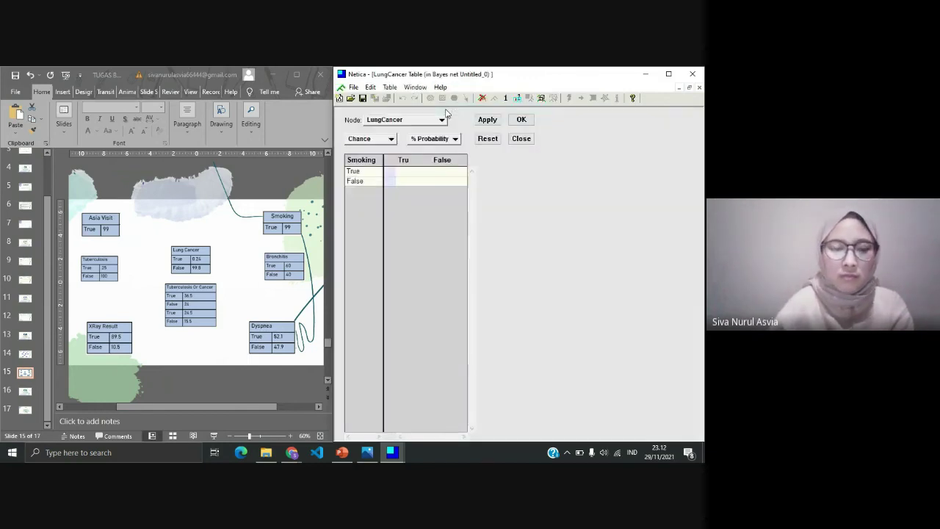
click(404, 170)
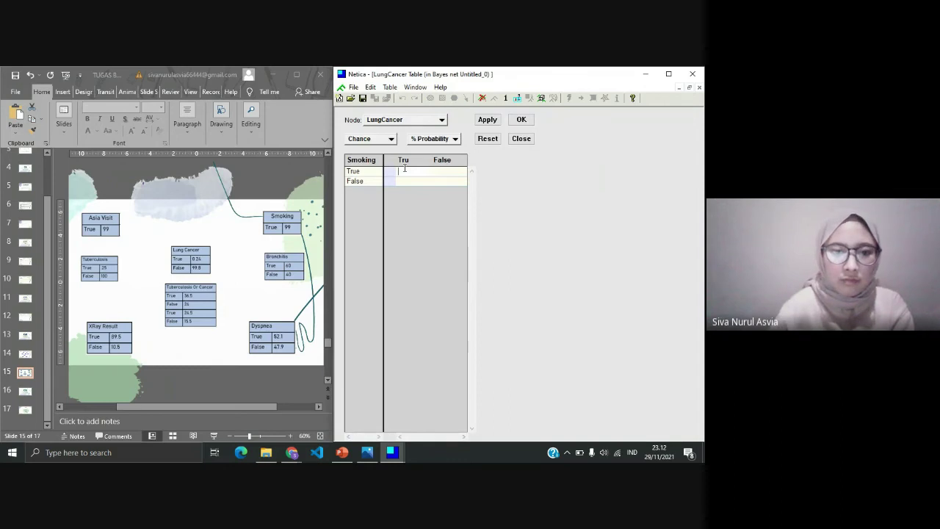
text(0.)
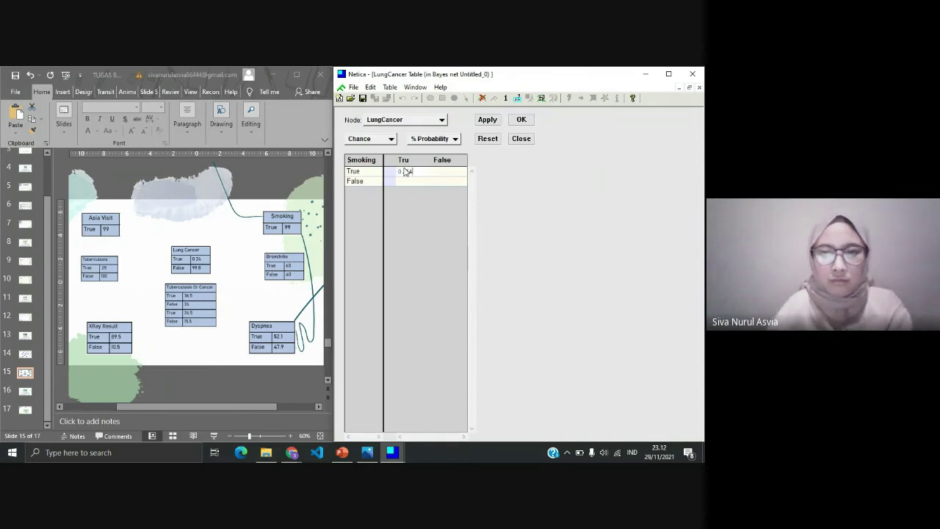
text(24)
click(406, 181)
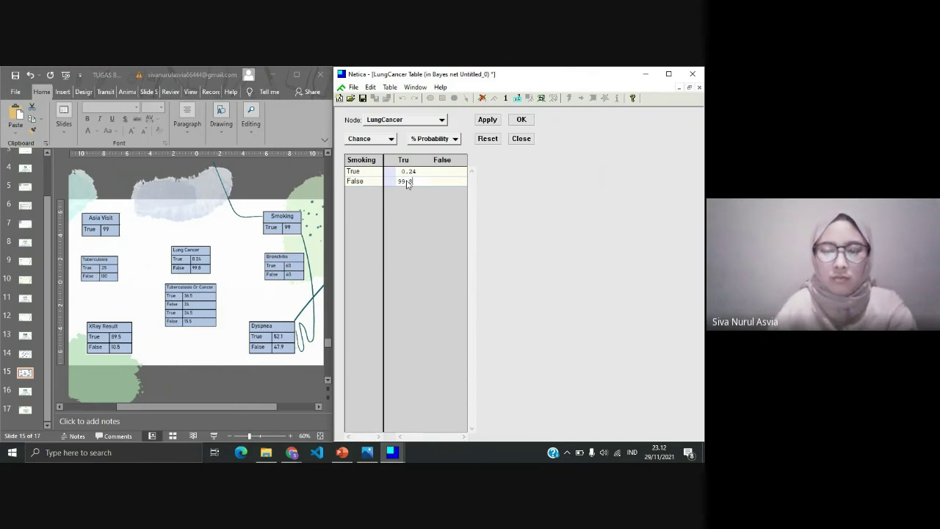
text(99.8)
click(487, 119)
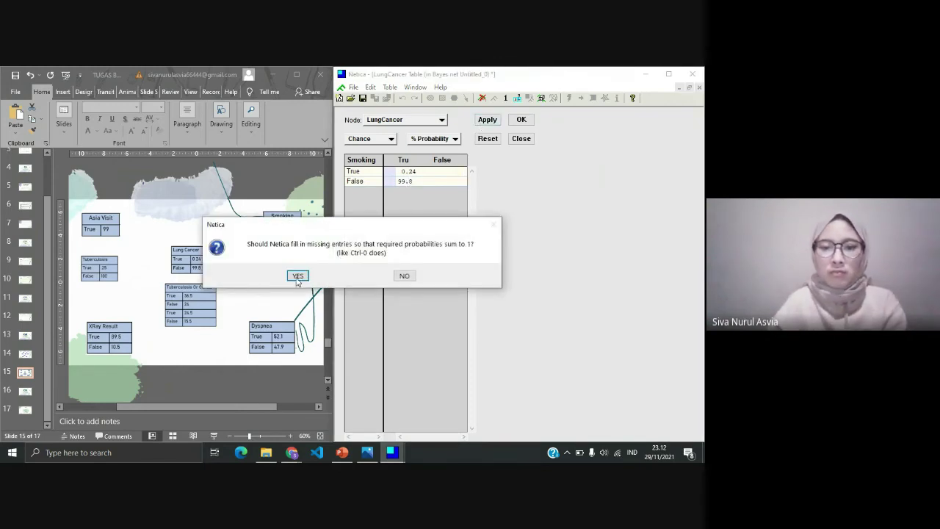
click(297, 276)
click(523, 120)
Set Bronchitis's True probability to 60 for both Smoking states, fill in the missing False entries and accept the table.
click(663, 240)
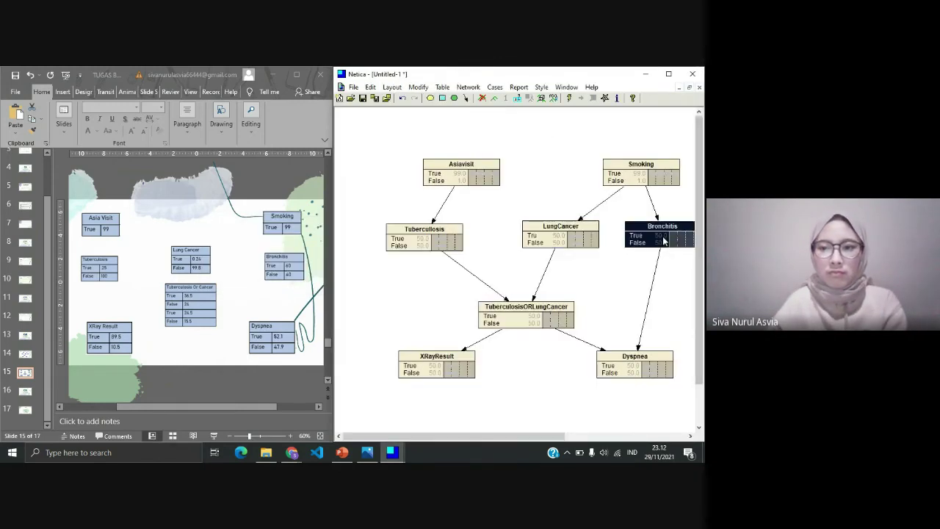
click(443, 88)
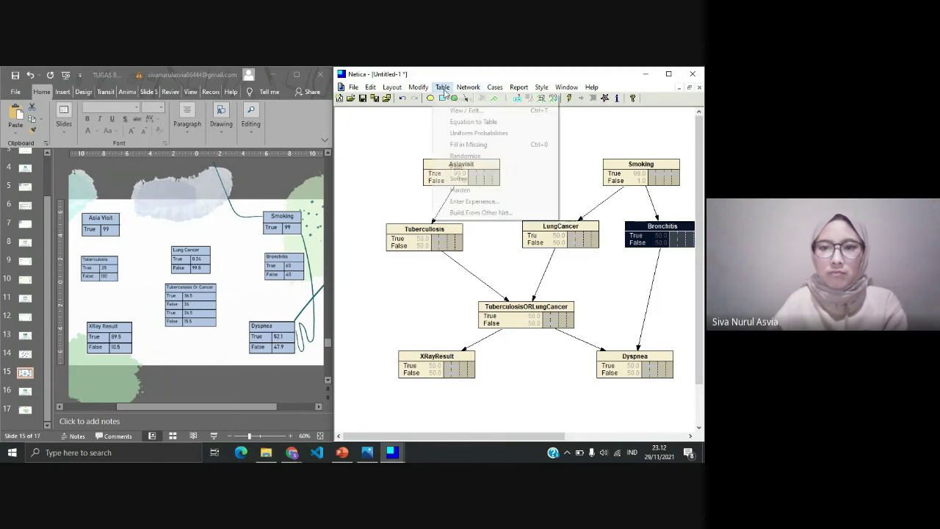
click(446, 110)
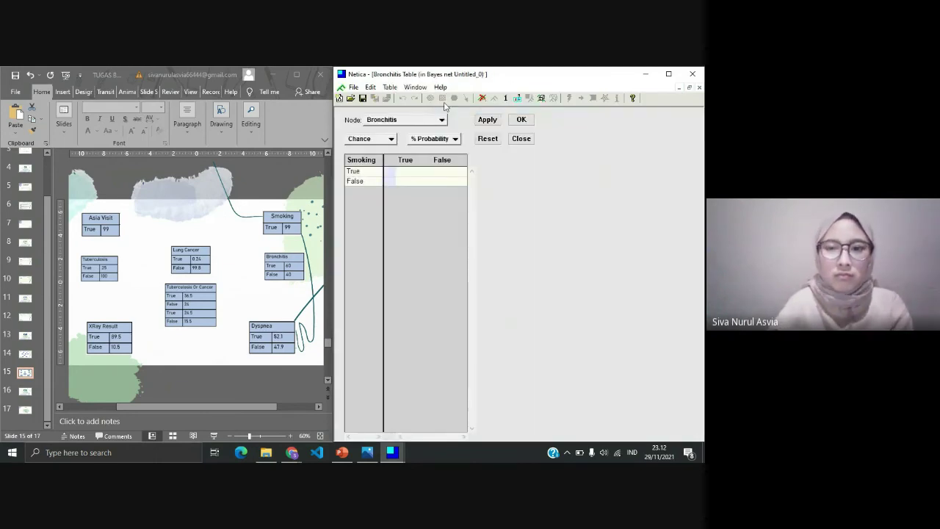
click(402, 171)
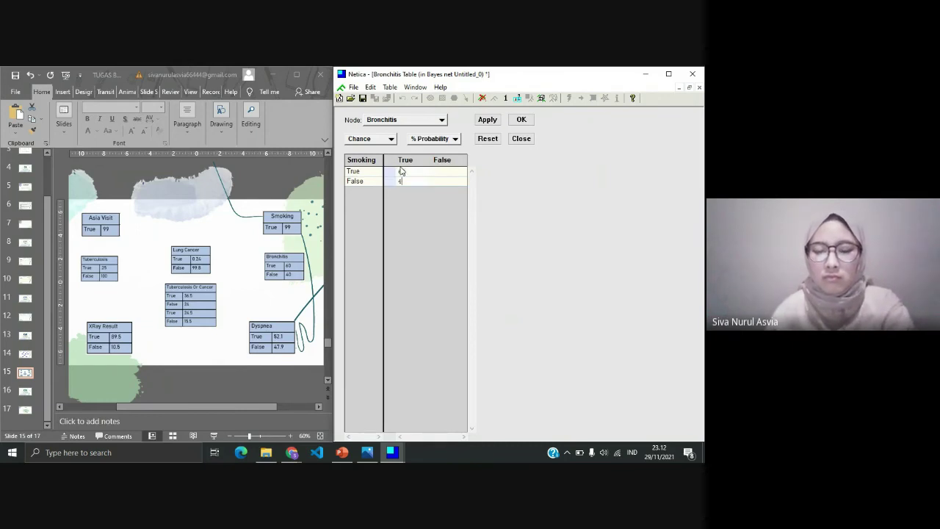
click(481, 121)
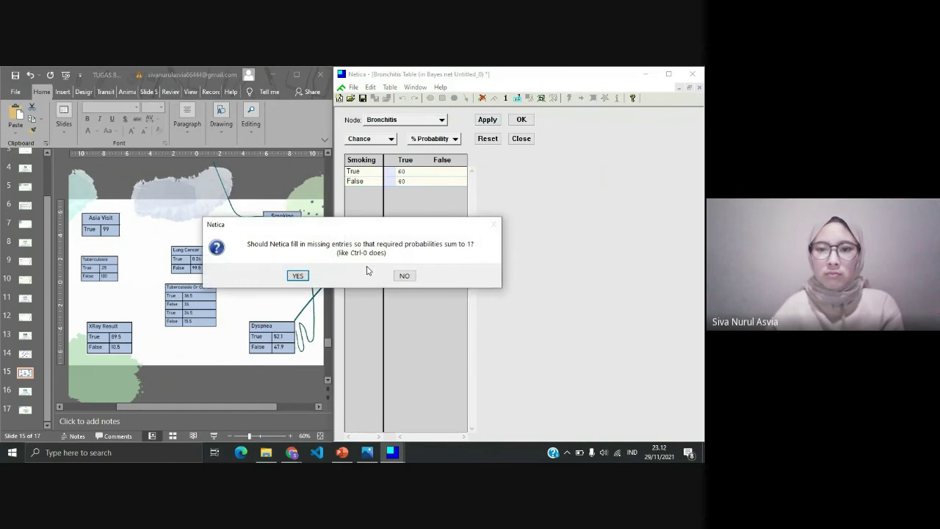
click(297, 275)
click(521, 119)
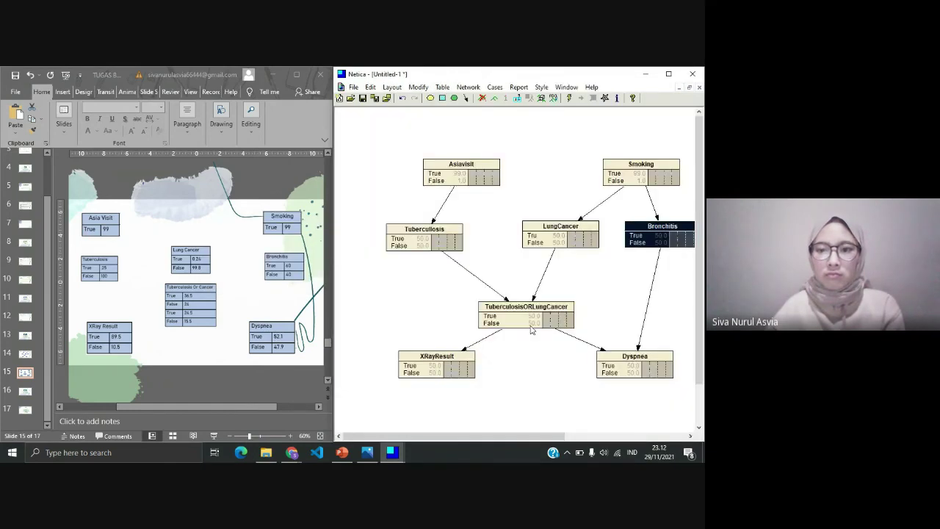
In TuberculosisORLungCancer's table, enter 36.5, 24 and 15.5 as the True probabilities of the first three rows.
click(531, 327)
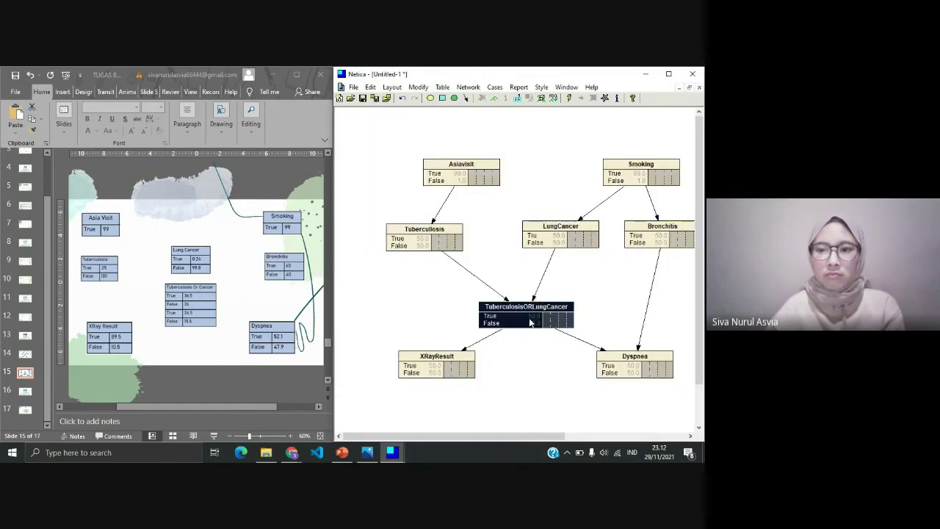
click(442, 87)
click(450, 110)
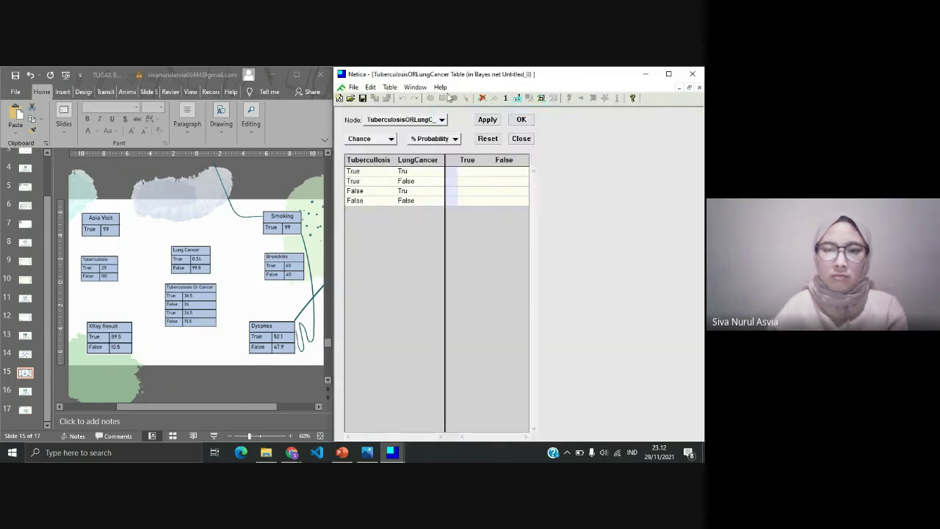
click(465, 174)
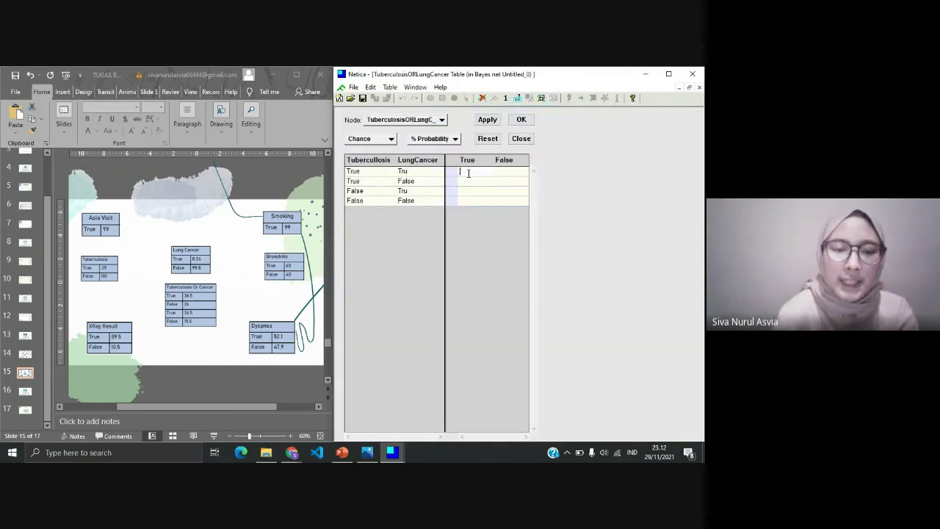
text(26.5)
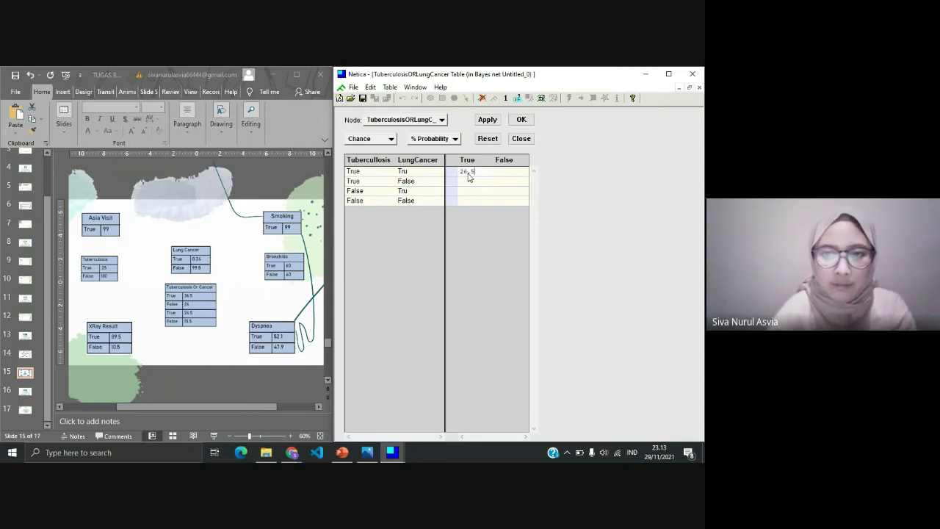
key(ctrl+a)
key(BackSpace)
click(468, 174)
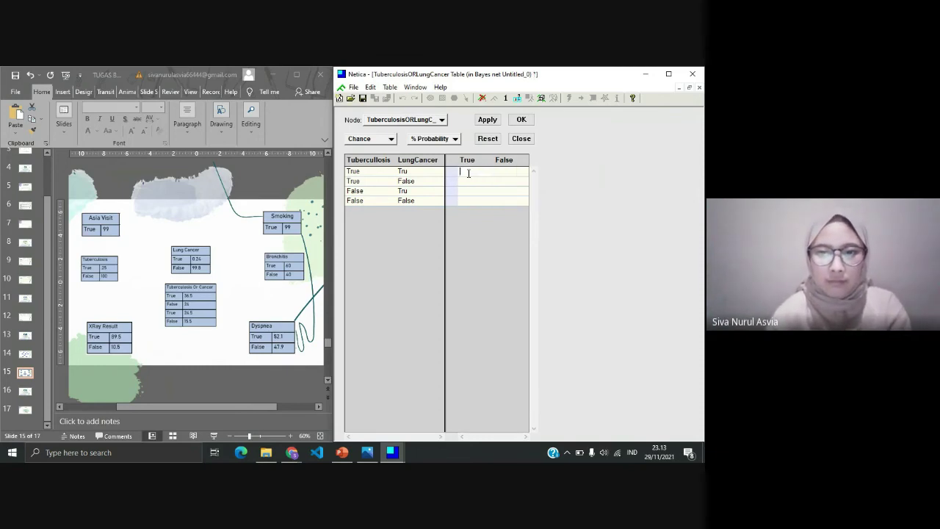
text(36.5)
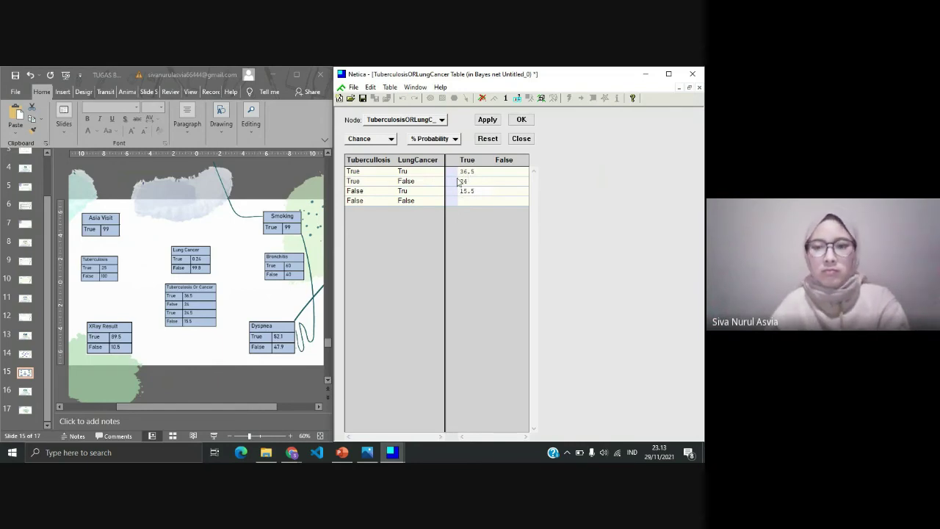
Set the third row's True probability to 24.5 and the fourth's to 15.5, fill in the missing False entries and accept the table.
click(469, 200)
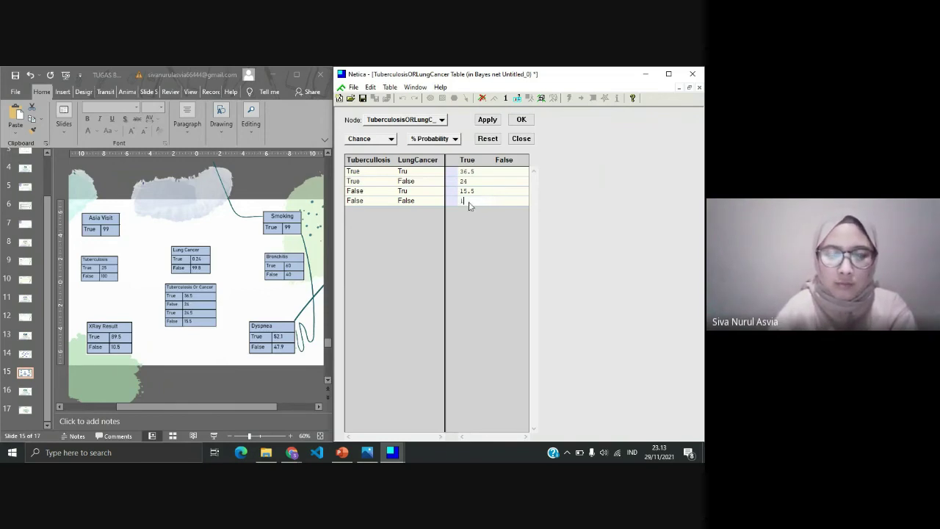
key(Up)
key(Home)
key(Delete)
key(Delete)
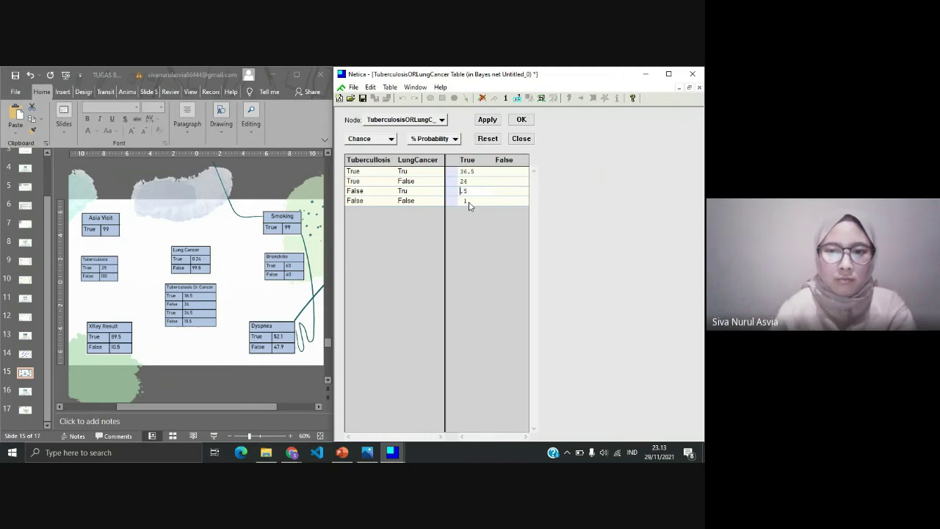
text(24)
key(Down)
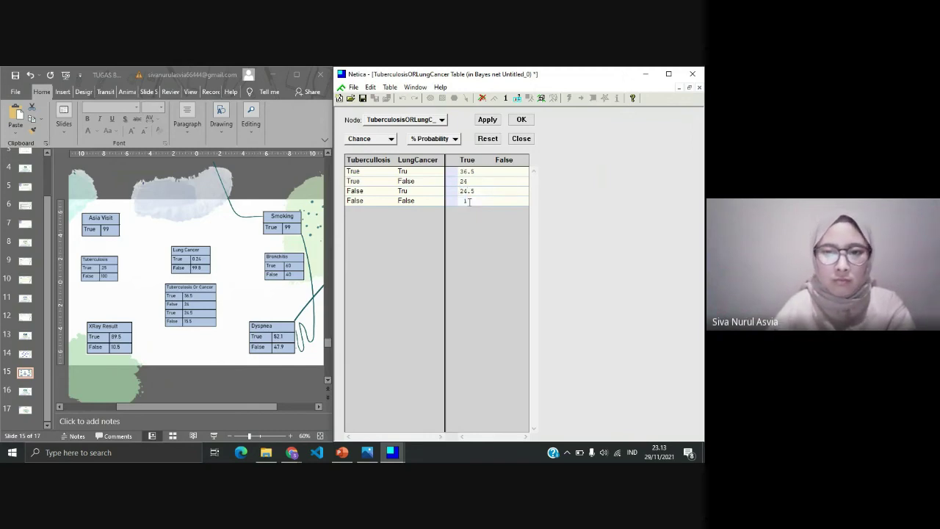
text(5.5)
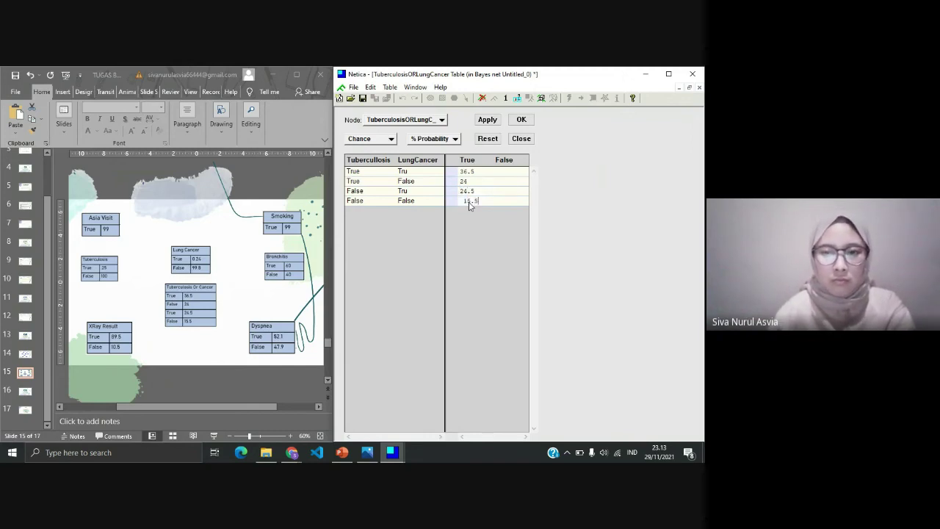
click(488, 119)
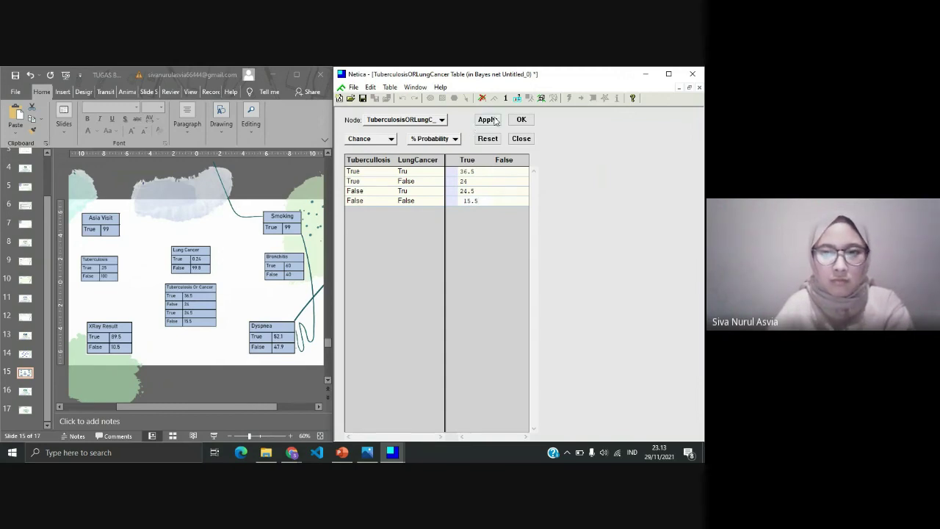
click(298, 275)
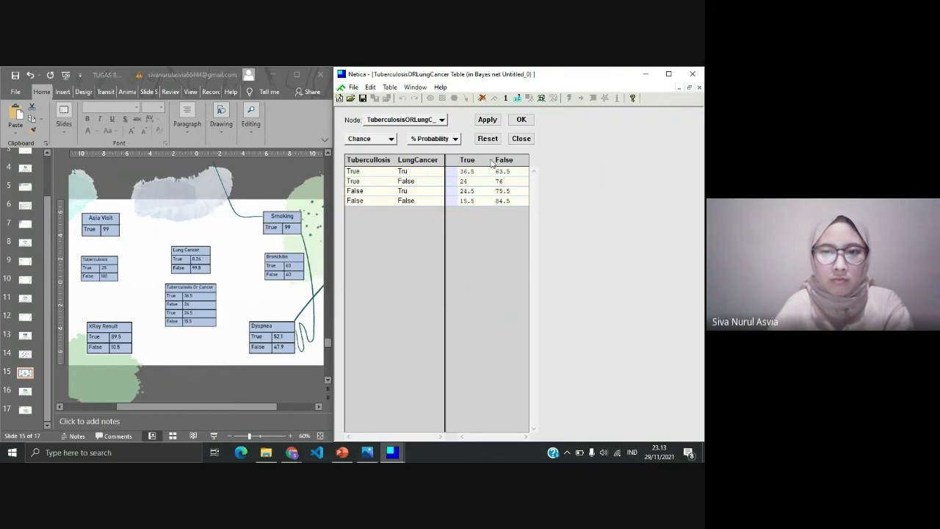
click(522, 121)
Set XRayResult's True probability to 89.5 for the parent's True state and 10.5 for False, fill in the missing entries and accept the table.
click(549, 359)
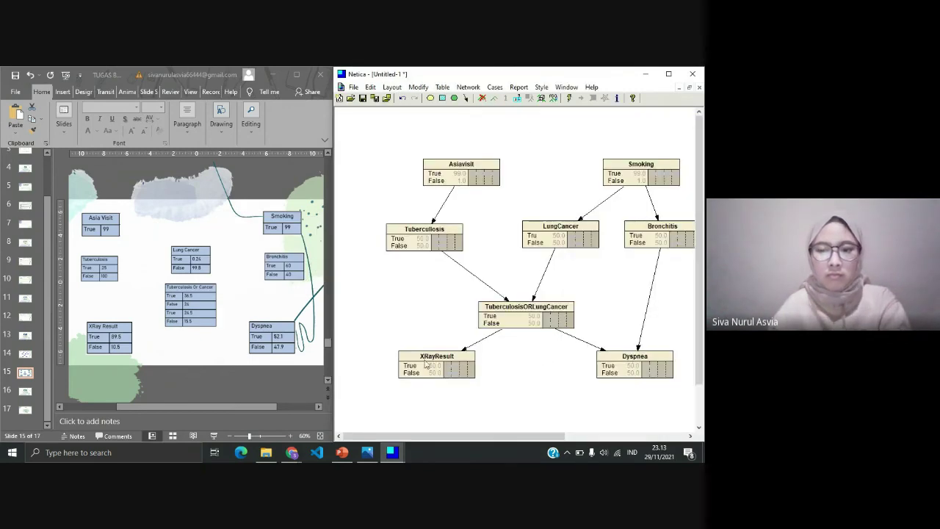
double_click(426, 363)
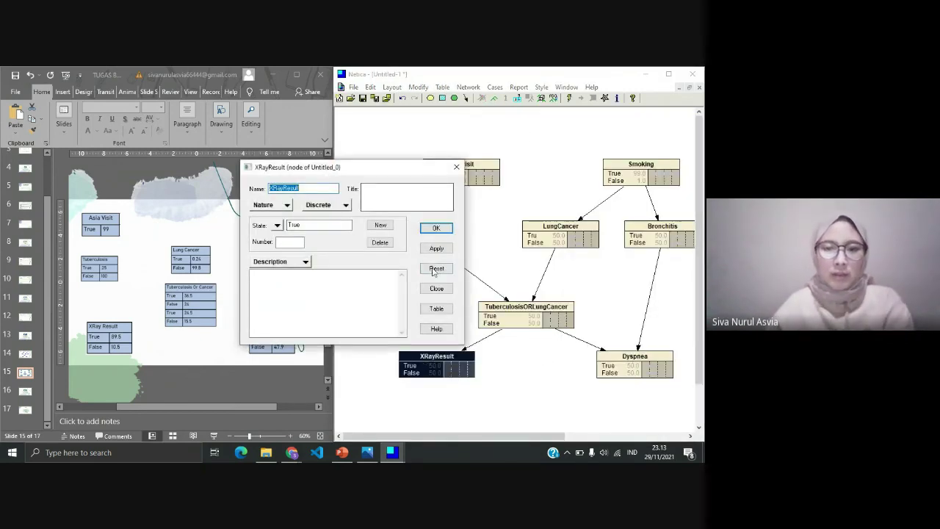
click(442, 309)
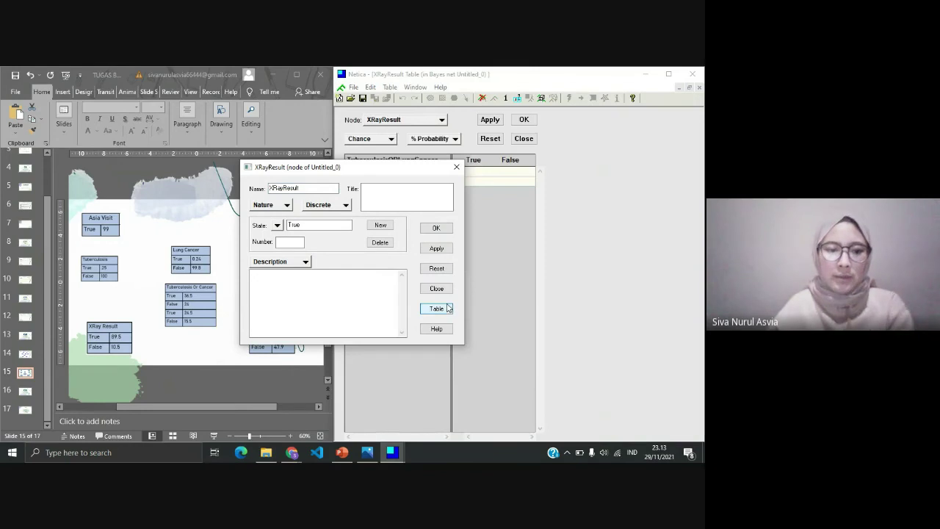
click(456, 167)
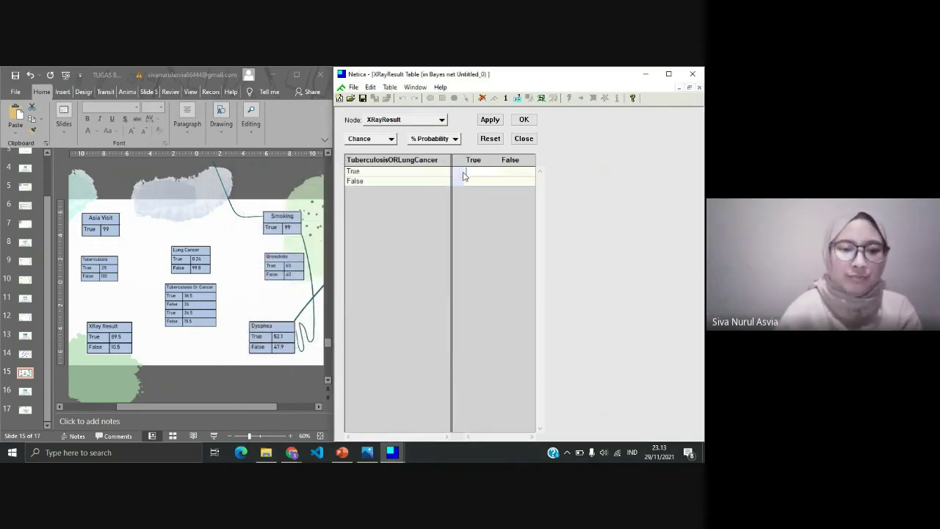
text(89.5)
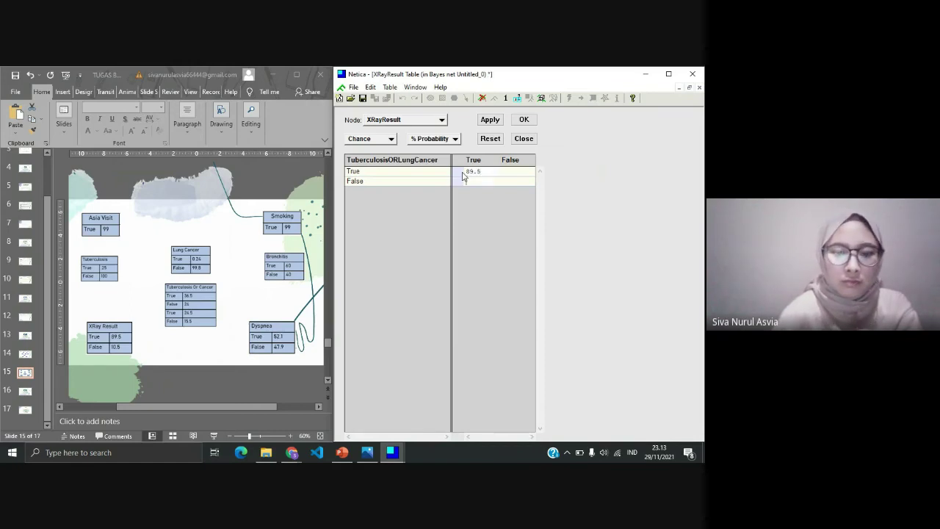
click(486, 122)
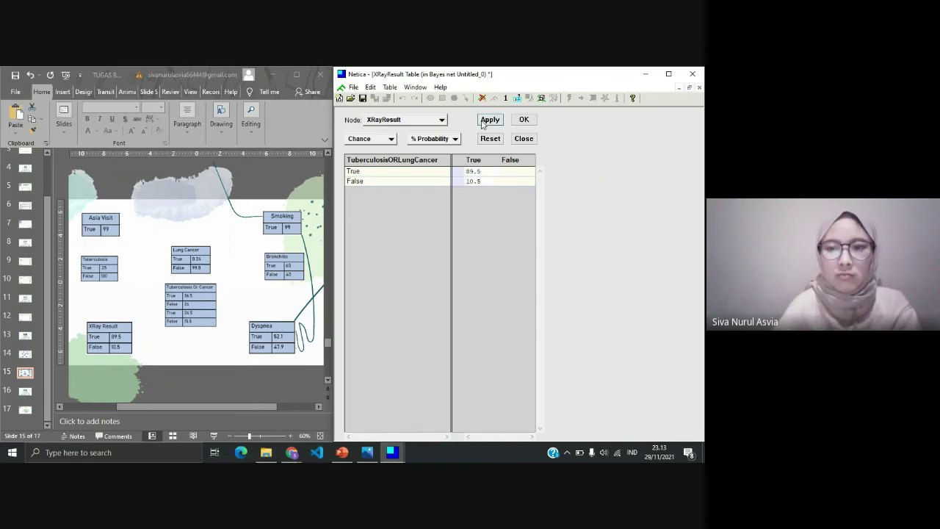
click(297, 275)
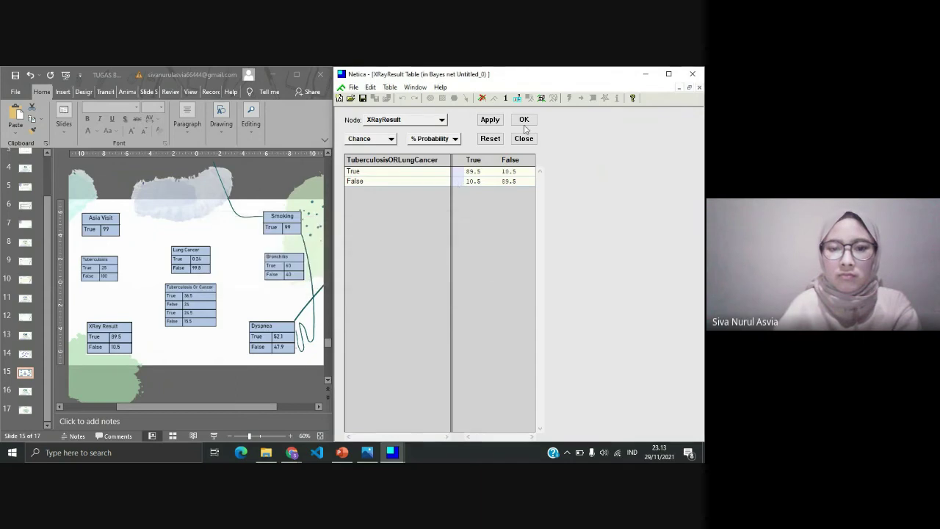
click(535, 120)
click(562, 353)
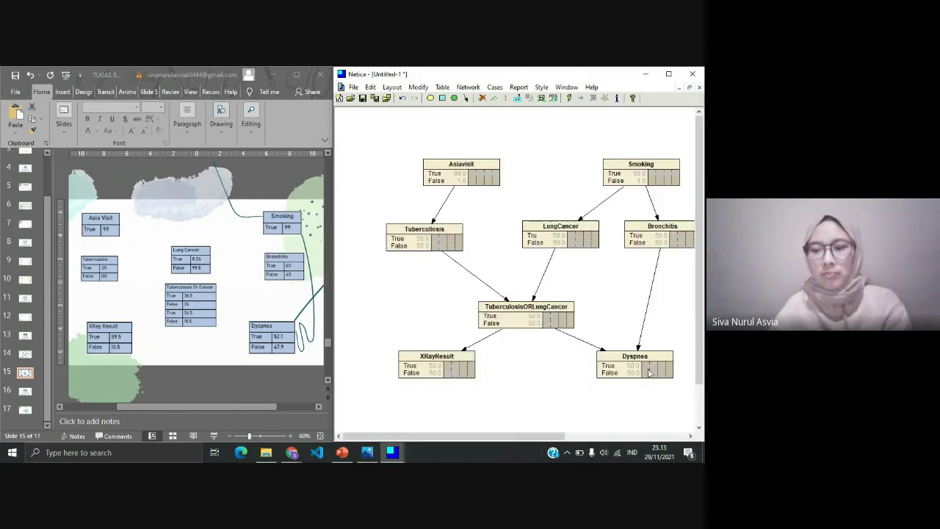
Enter 52.1, 47.9, 52.1 and 47.9 as Dyspnea's True probabilities in row order, fill in the missing False entries and accept the table.
double_click(635, 364)
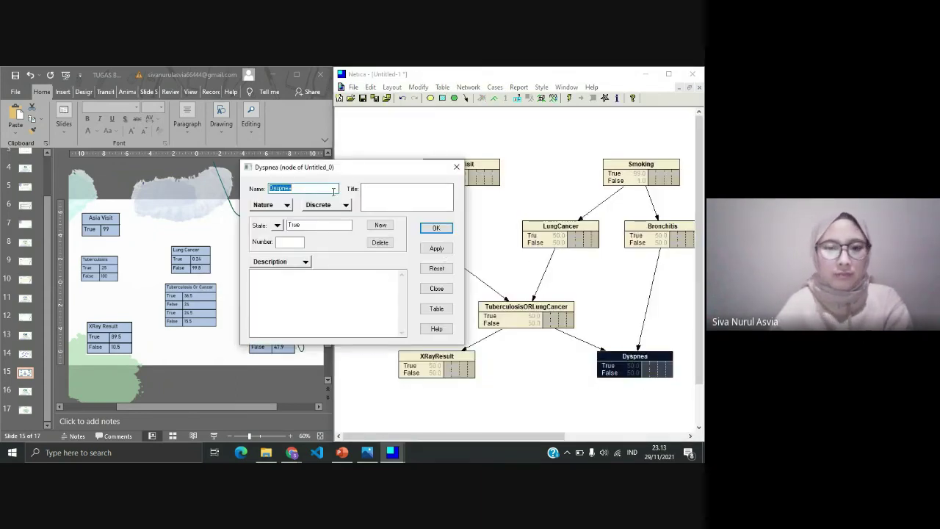
click(441, 310)
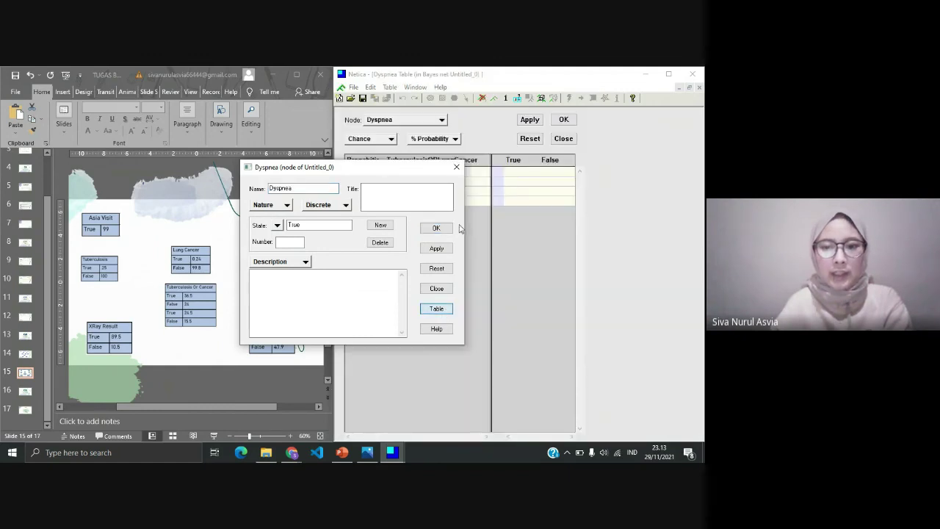
click(456, 167)
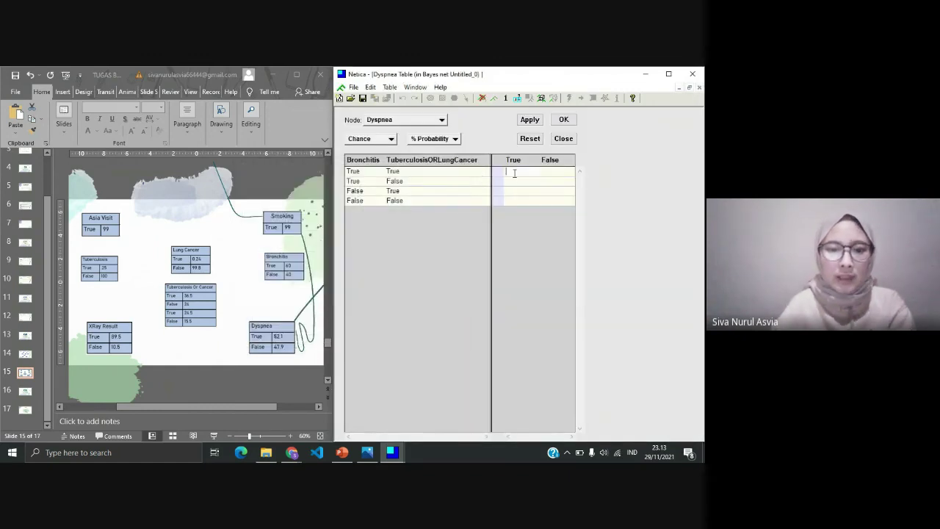
text(52.1)
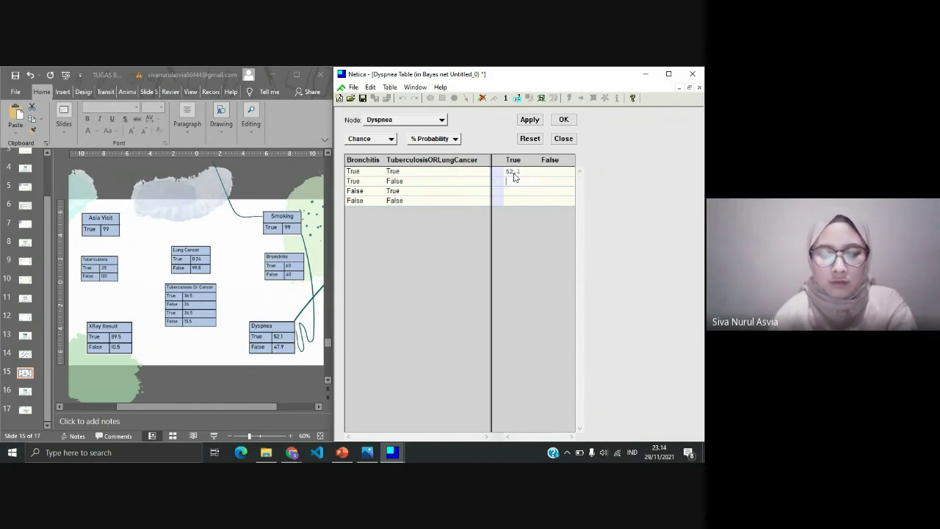
text(48)
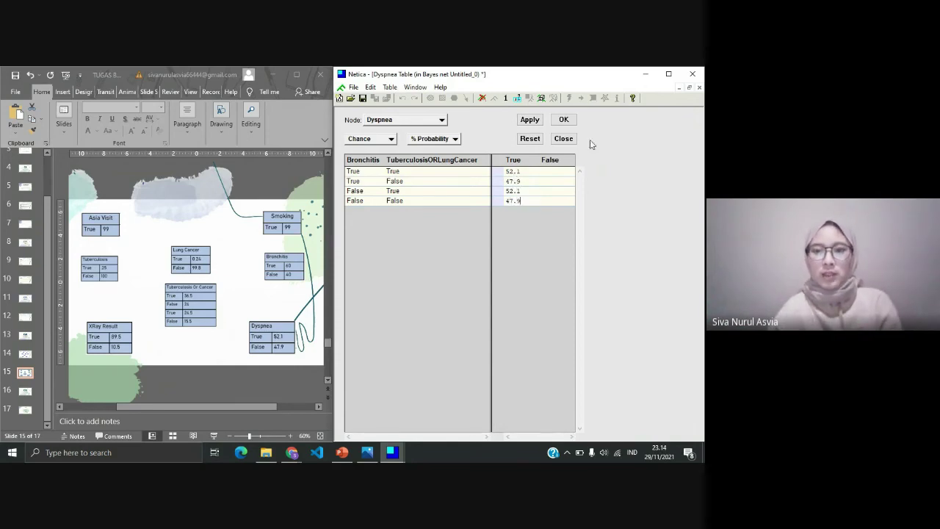
click(536, 118)
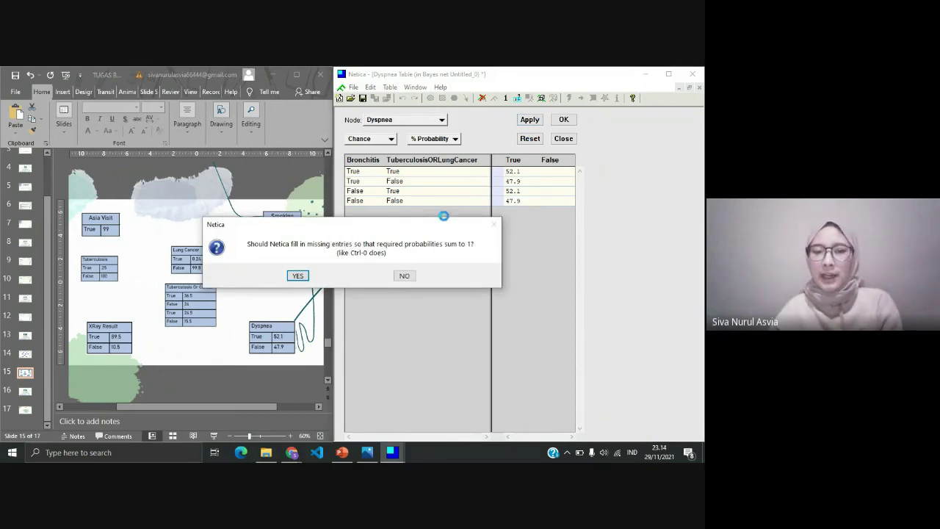
click(297, 276)
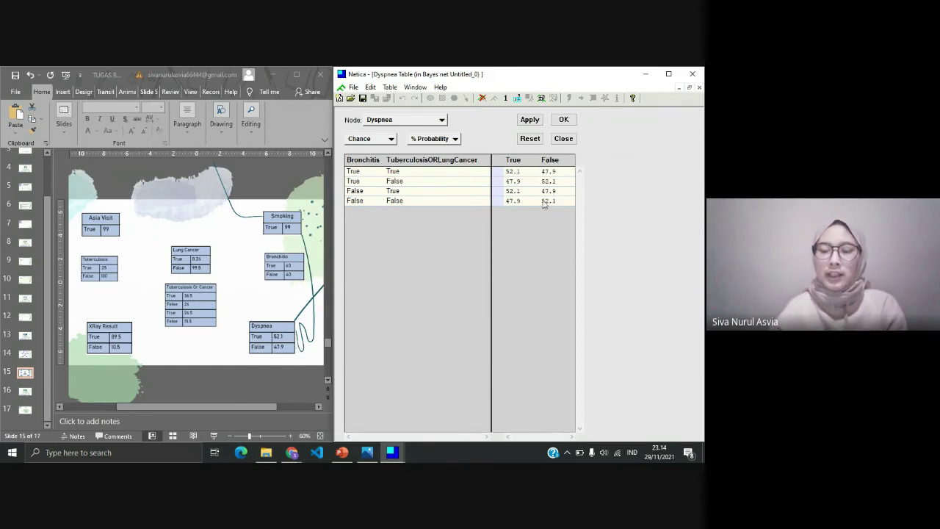
click(564, 120)
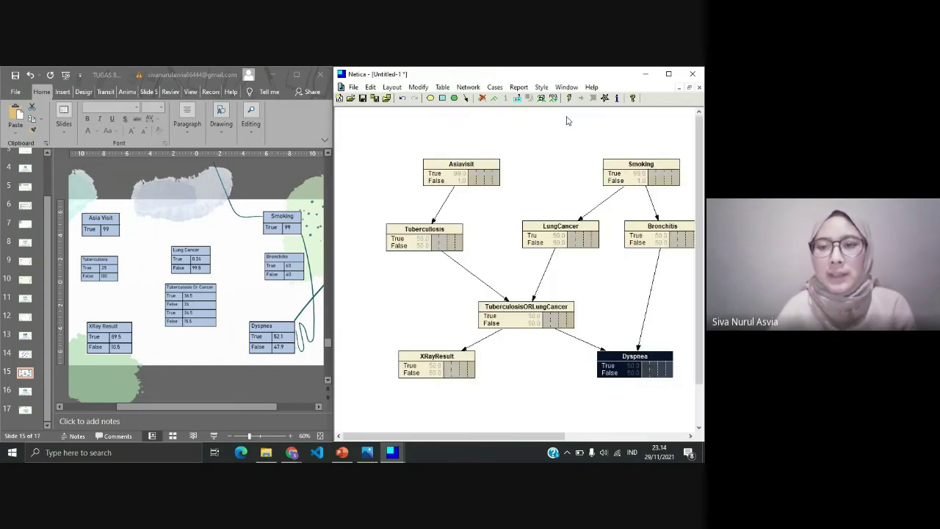
Maximize the Netica window and shift the whole network sideways to centre it on the canvas.
click(673, 73)
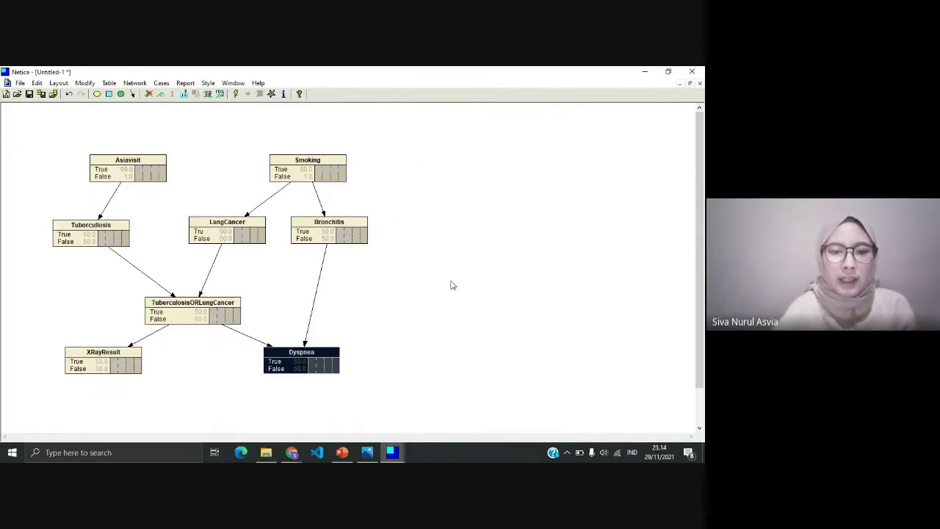
click(36, 286)
key(ctrl+a)
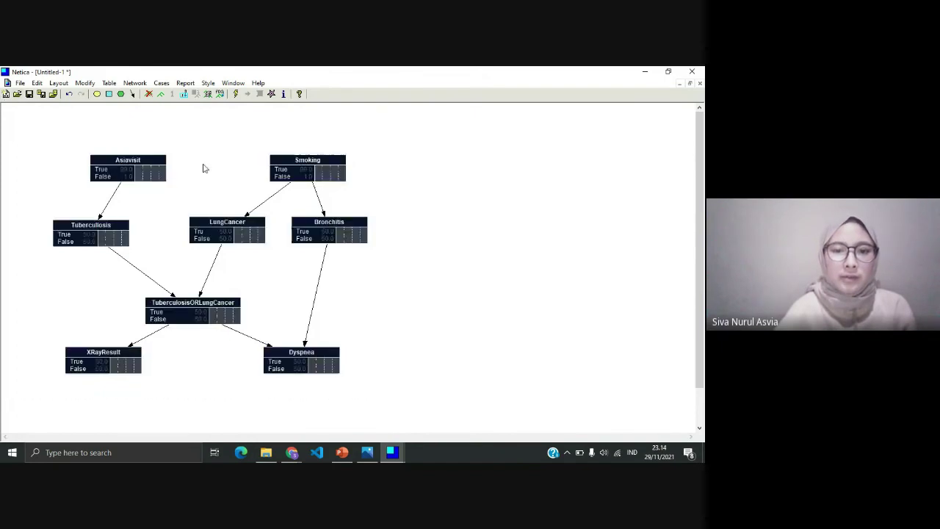
drag(308, 185, 466, 189)
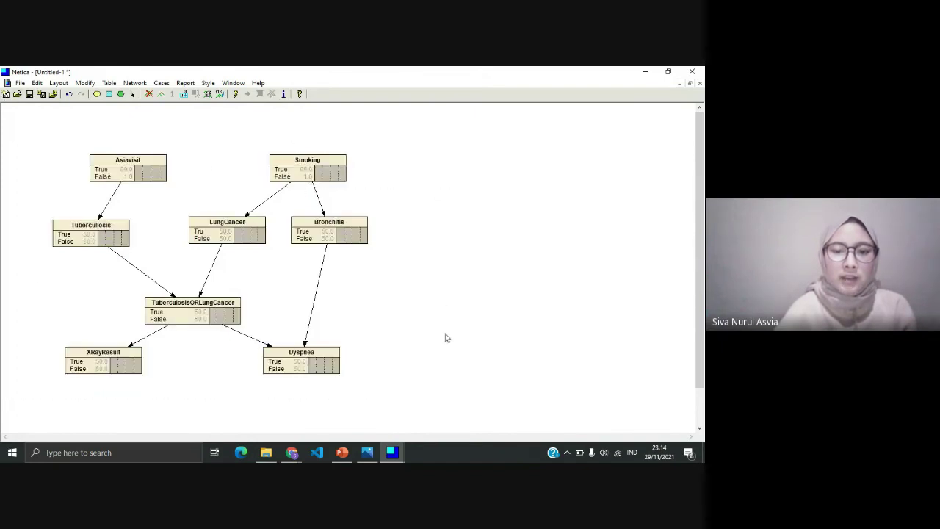
drag(461, 397, 70, 170)
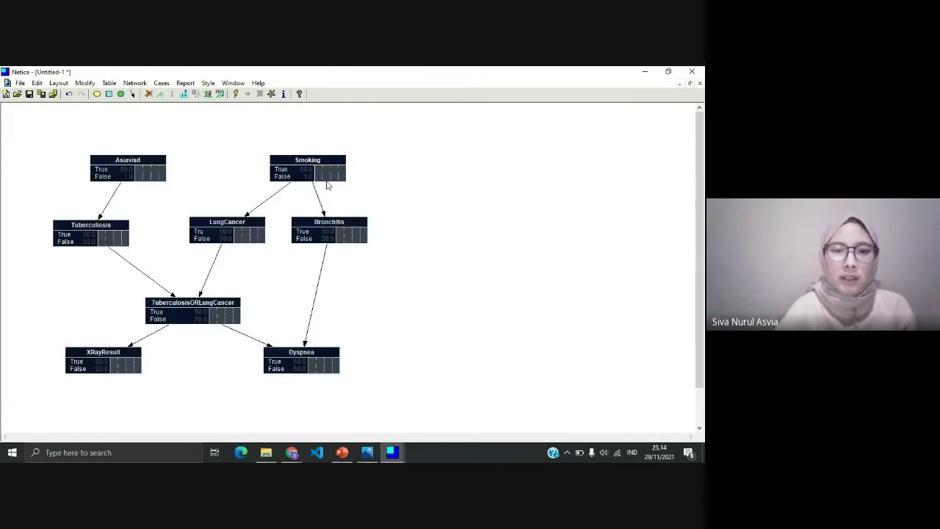
drag(326, 185, 450, 182)
click(530, 251)
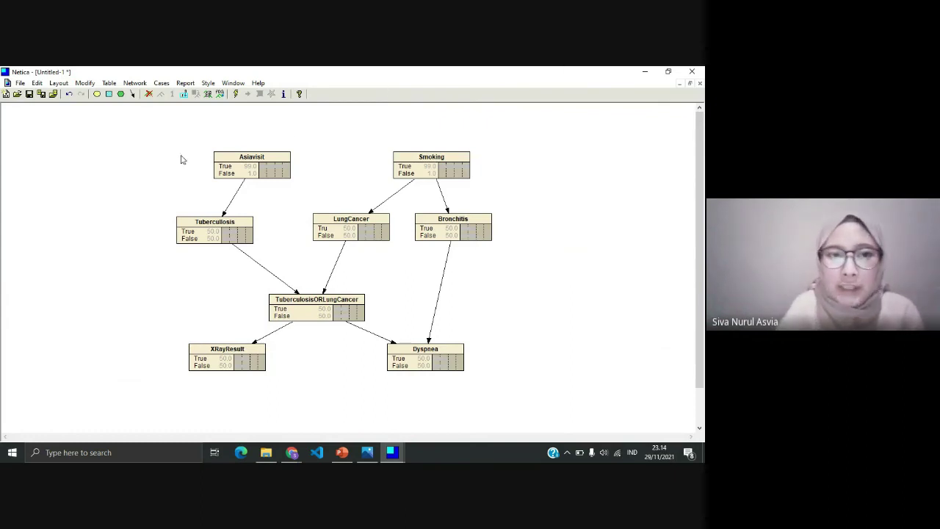
Compile the network, then adjust the beliefs to about 99.8 True for Asiavisit and about 88.6 Tru for LungCancer.
click(237, 94)
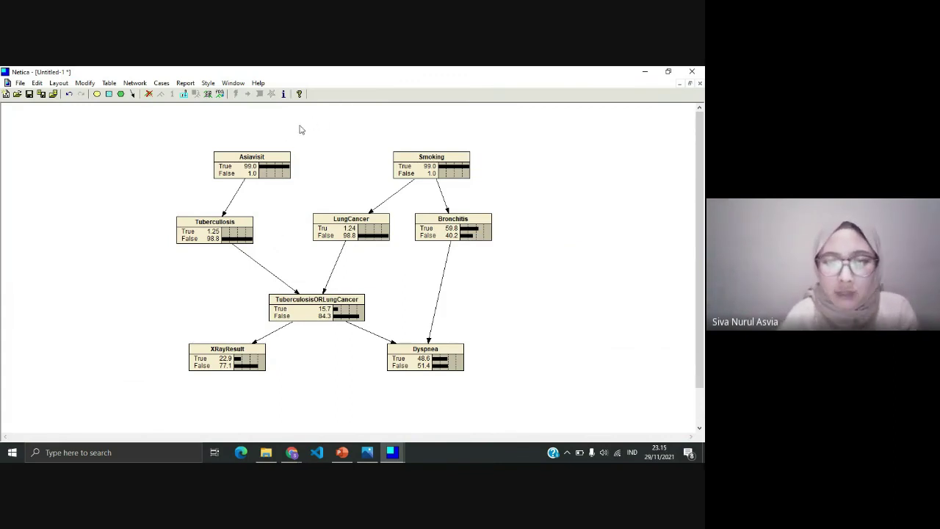
click(288, 168)
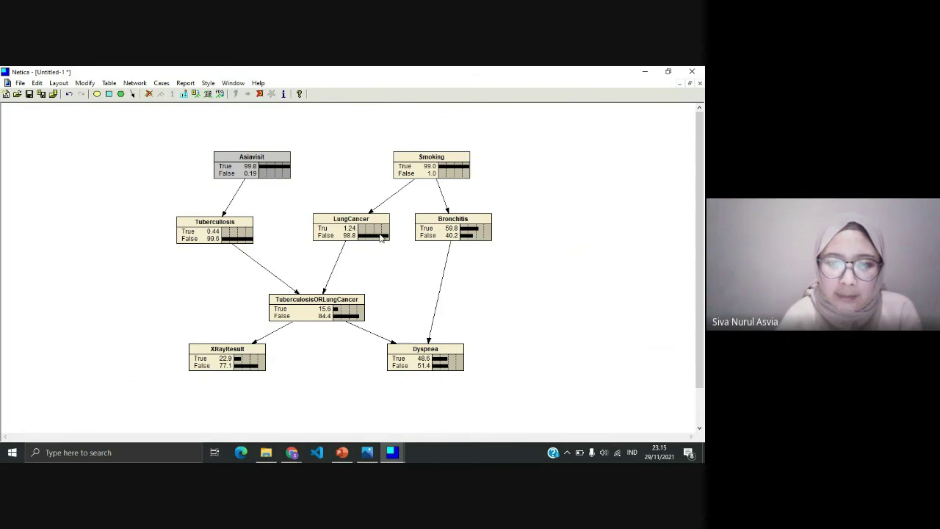
drag(382, 236, 363, 241)
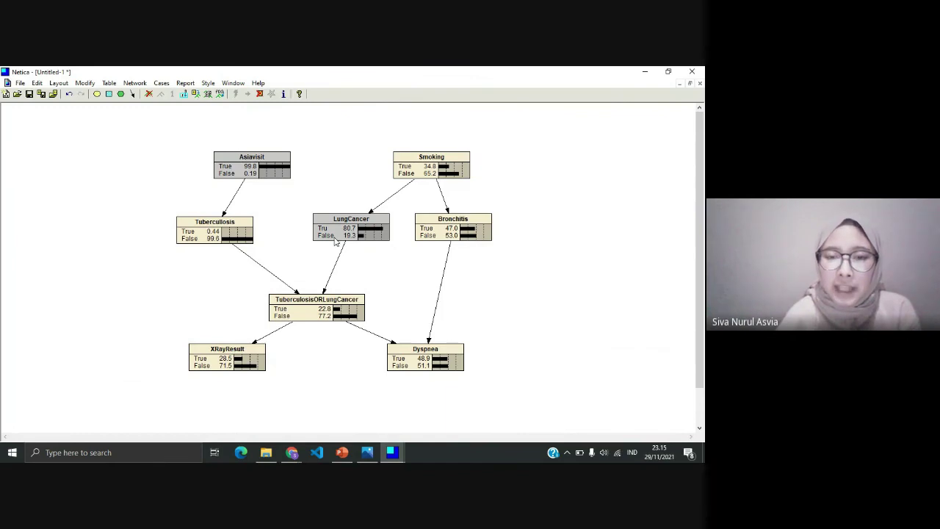
drag(378, 239, 360, 237)
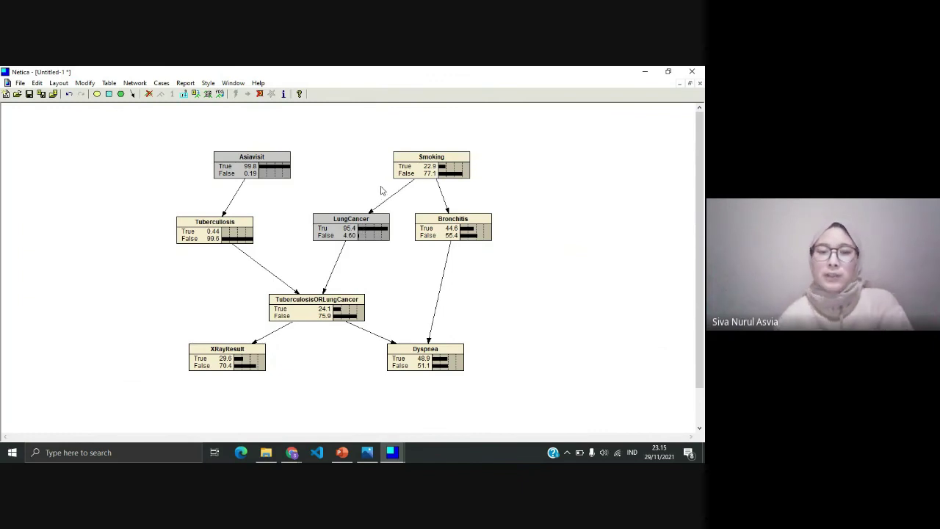
click(374, 240)
drag(376, 241, 370, 242)
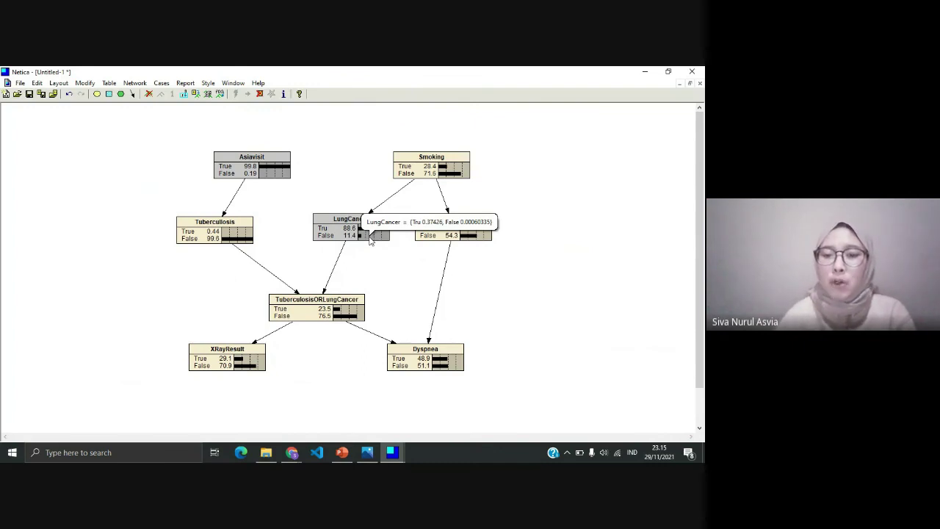
Adjust Bronchitis's True belief to about 74.9 and enter True as the finding for Smoking and Tubercullosis.
click(485, 232)
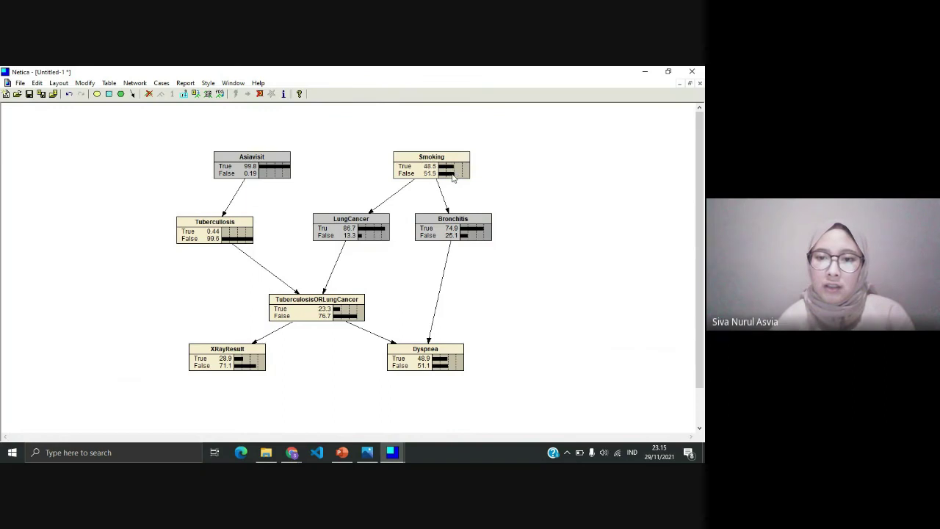
click(440, 175)
click(437, 169)
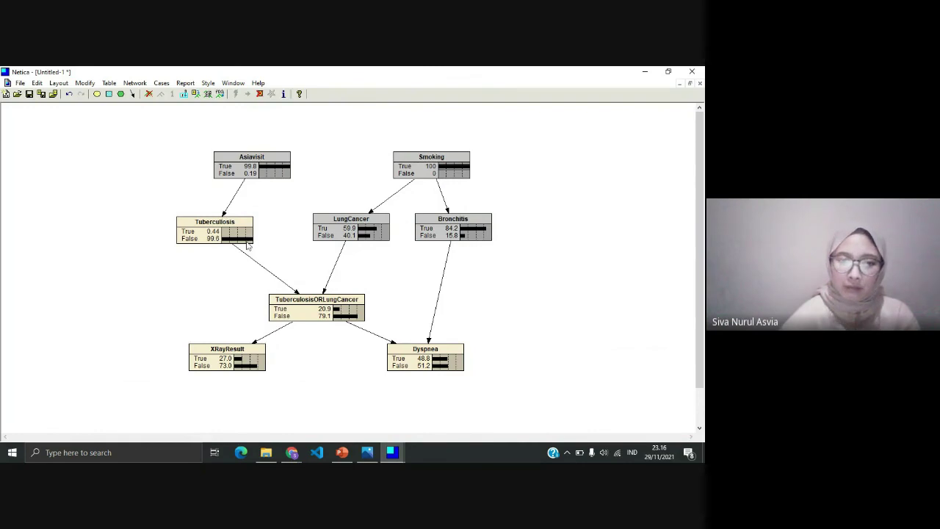
click(217, 231)
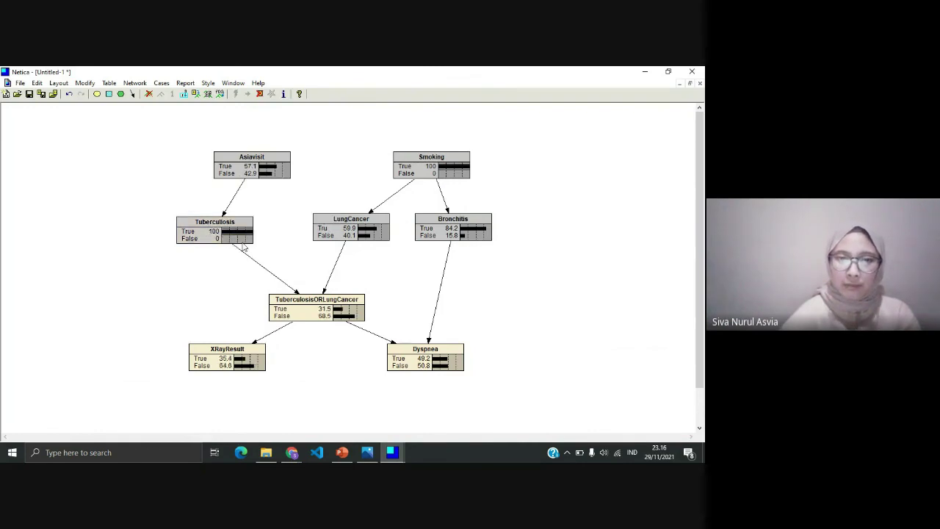
Adjust the True beliefs to about 66.1 for Dyspnea, 66.0 for XRayResult and 83.5 for TuberculosisORLungCancer.
mouse_move(232, 228)
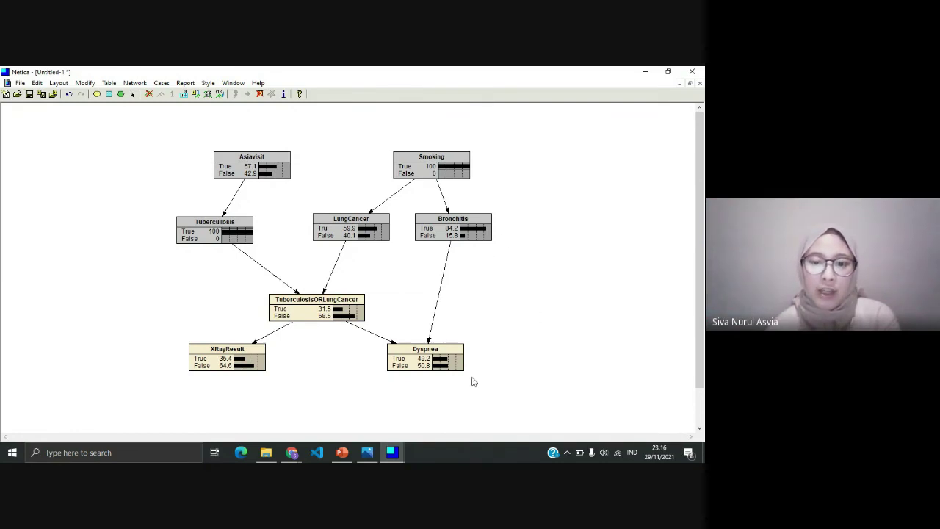
click(449, 366)
click(448, 364)
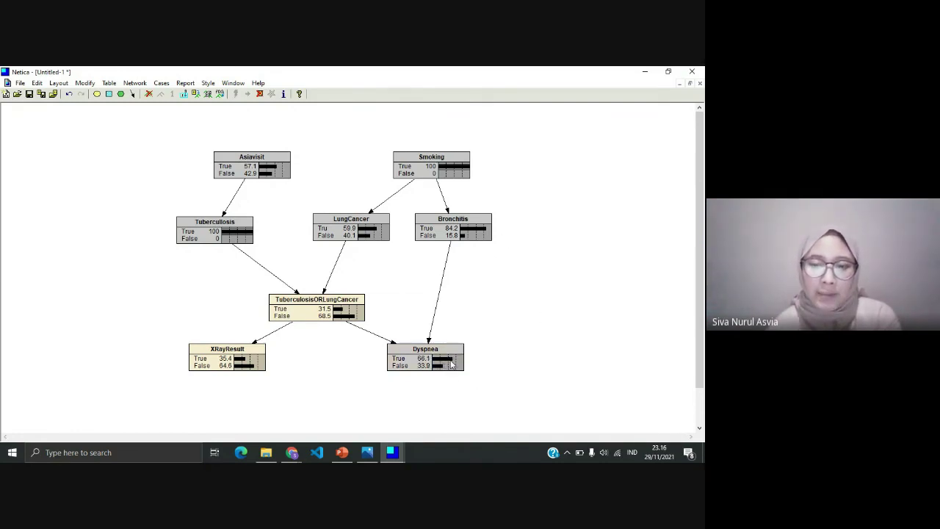
click(248, 360)
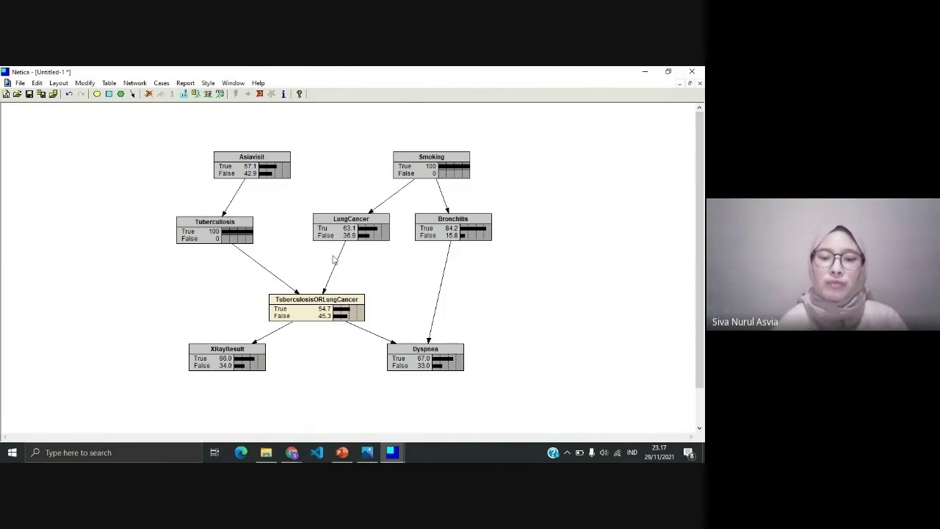
click(345, 313)
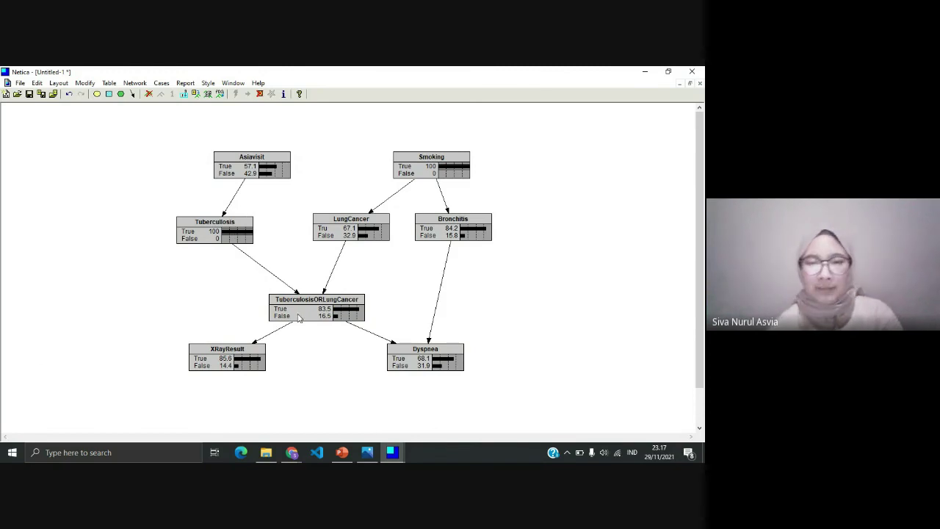
key(ctrl+a)
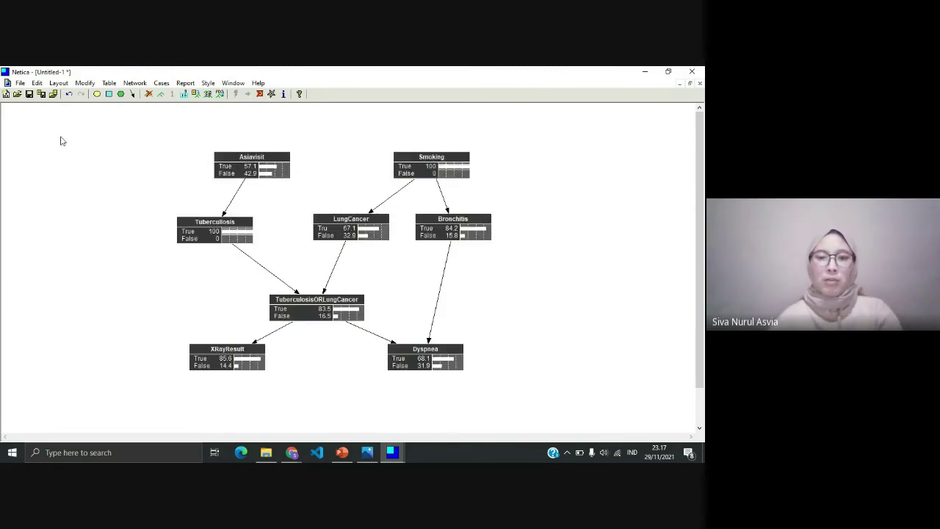
click(615, 315)
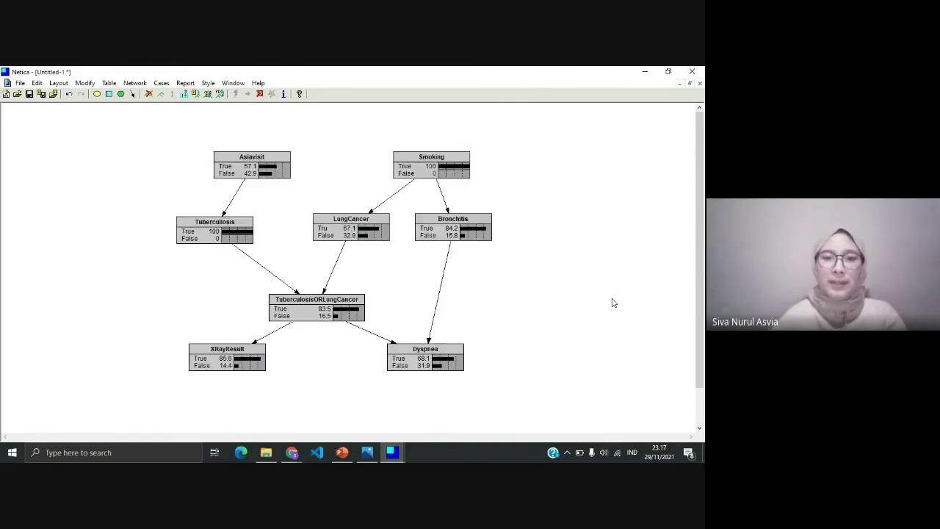